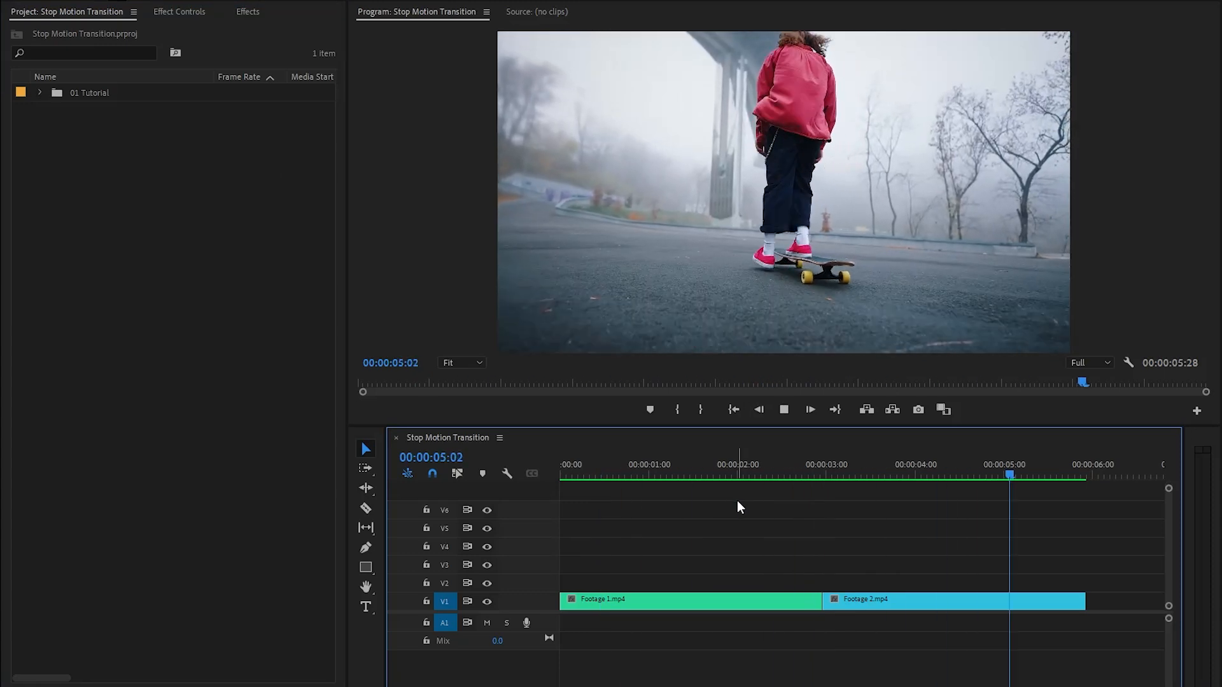
Step: Split Footage 1.mp4 at 00:00:01:19, 40 frames before the cut between the two clips
{"action": "key", "text": "space"}
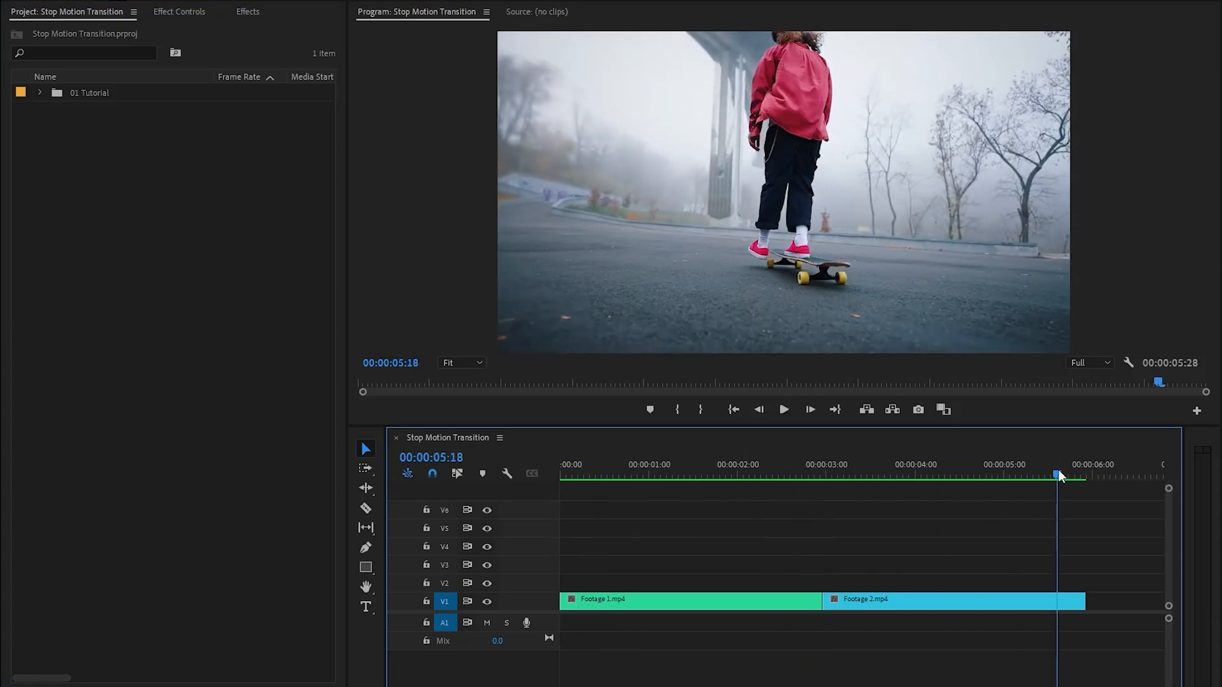
{"action": "left_click_drag", "start_coordinate": [1059, 470], "coordinate": [822, 502]}
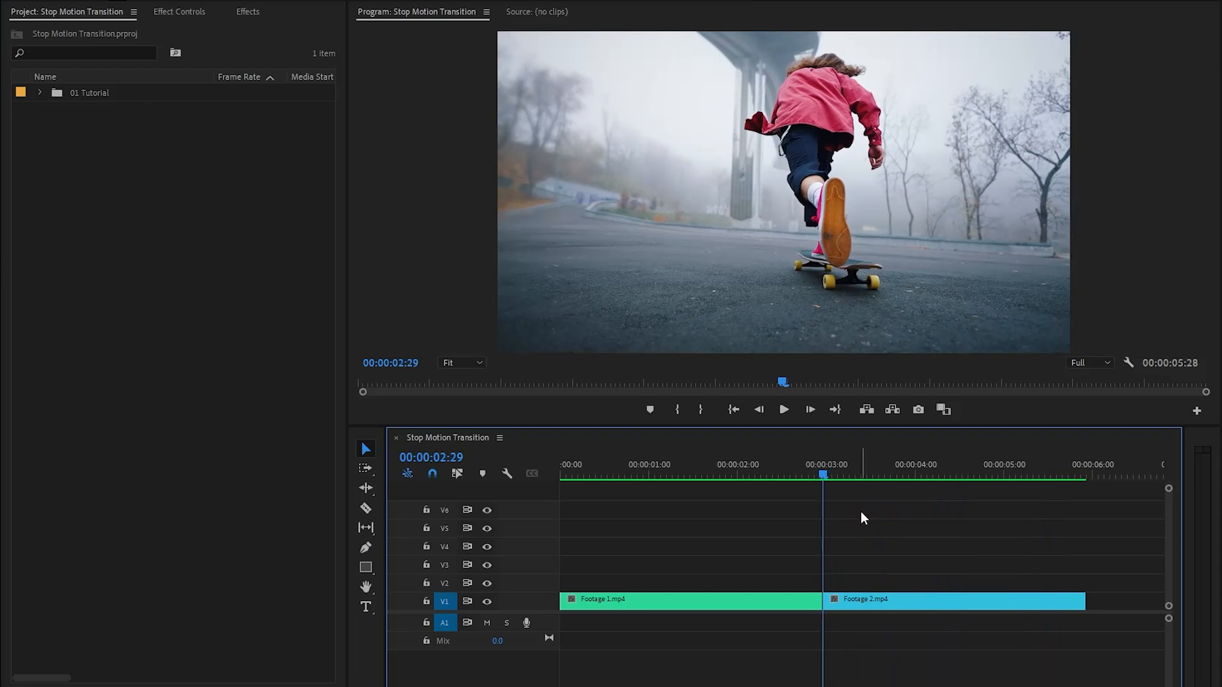
{"action": "key", "text": "Left"}
{"action": "key", "text": "Left"}
{"action": "key", "text": "Left"}
{"action": "key", "text": "Left"}
{"action": "key", "text": "Left"}
{"action": "key", "text": "Left"}
{"action": "key", "text": "Left"}
{"action": "key", "text": "Left"}
{"action": "key", "text": "Left"}
{"action": "key", "text": "Left"}
{"action": "key", "text": "Left"}
{"action": "key", "text": "Left"}
{"action": "key", "text": "Left"}
{"action": "key", "text": "Left"}
{"action": "key", "text": "Left"}
{"action": "key", "text": "Left"}
{"action": "key", "text": "Left"}
{"action": "key", "text": "Left"}
{"action": "key", "text": "Left"}
{"action": "key", "text": "Left"}
{"action": "key", "text": "Left"}
{"action": "key", "text": "Left"}
{"action": "key", "text": "Left"}
{"action": "key", "text": "Left"}
{"action": "key", "text": "Left"}
{"action": "key", "text": "Left"}
{"action": "key", "text": "Left"}
{"action": "key", "text": "Left"}
{"action": "key", "text": "Left"}
{"action": "key", "text": "Left"}
{"action": "key", "text": "Left"}
{"action": "key", "text": "Left"}
{"action": "key", "text": "Left"}
{"action": "key", "text": "Left"}
{"action": "key", "text": "Left"}
{"action": "key", "text": "Left"}
{"action": "key", "text": "Left"}
{"action": "key", "text": "Left"}
{"action": "key", "text": "Left"}
{"action": "key", "text": "Left"}
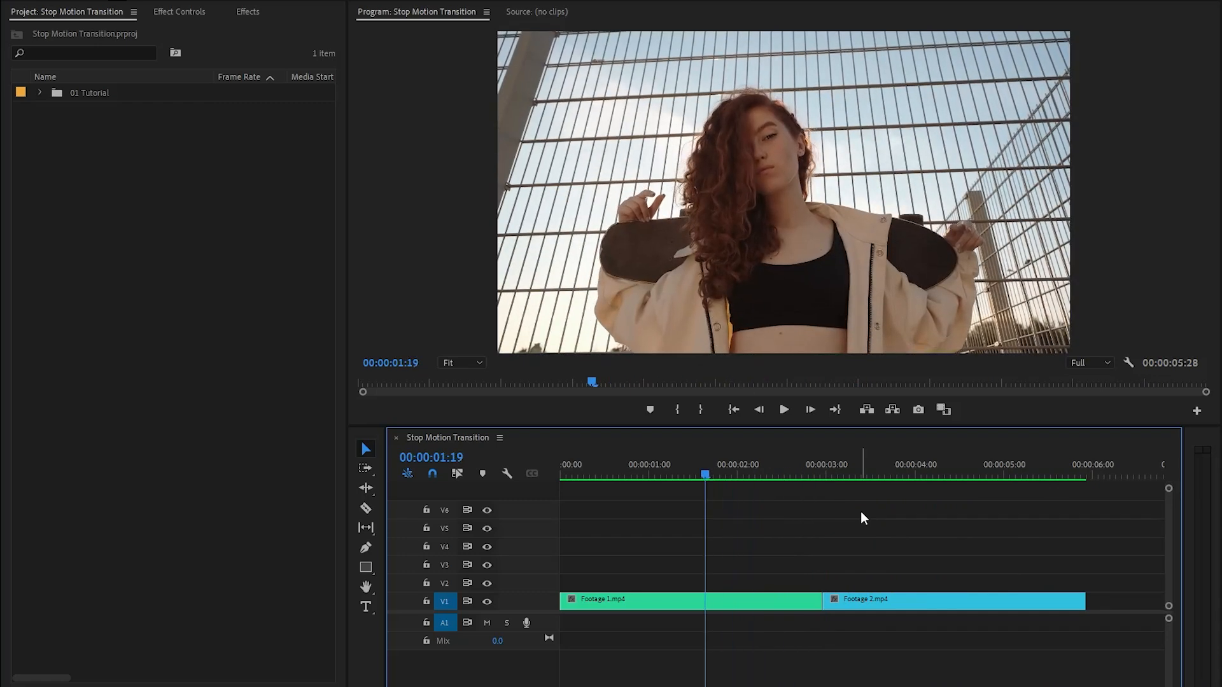
{"action": "key", "text": "c"}
{"action": "left_click", "coordinate": [706, 599]}
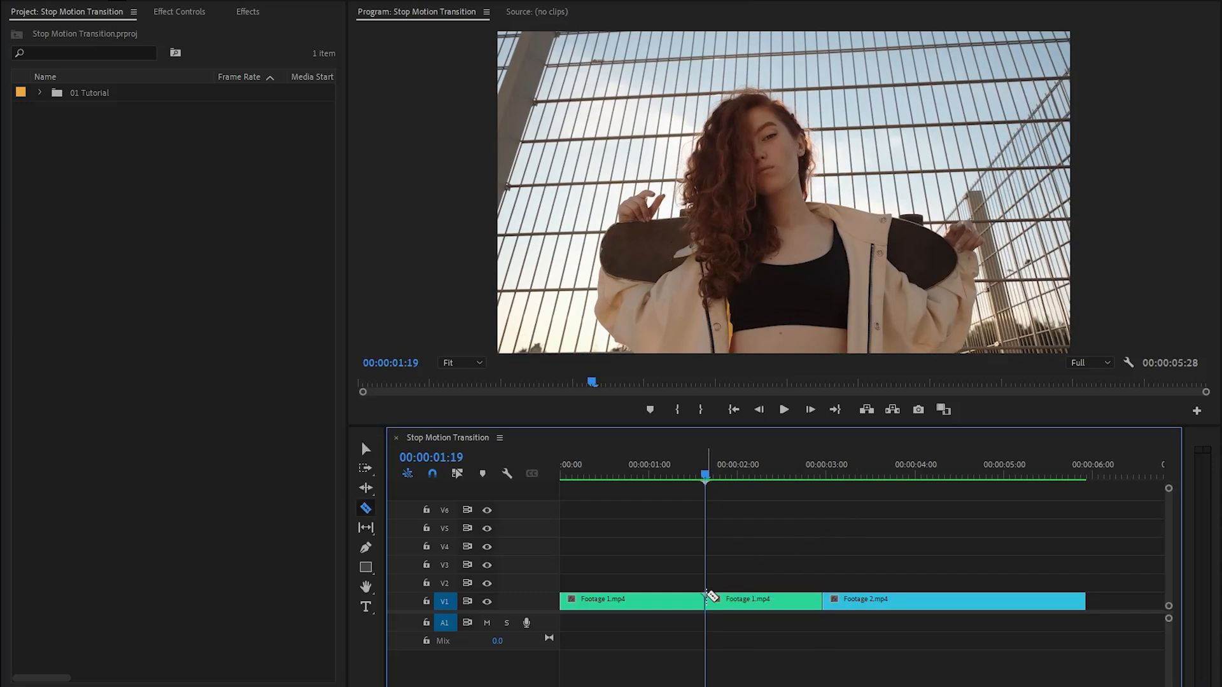
{"action": "key", "text": "v"}
Step: Move Footage 2.mp4 up to track V2 so it starts at the split in Footage 1.mp4
{"action": "left_click_drag", "start_coordinate": [707, 475], "coordinate": [757, 475]}
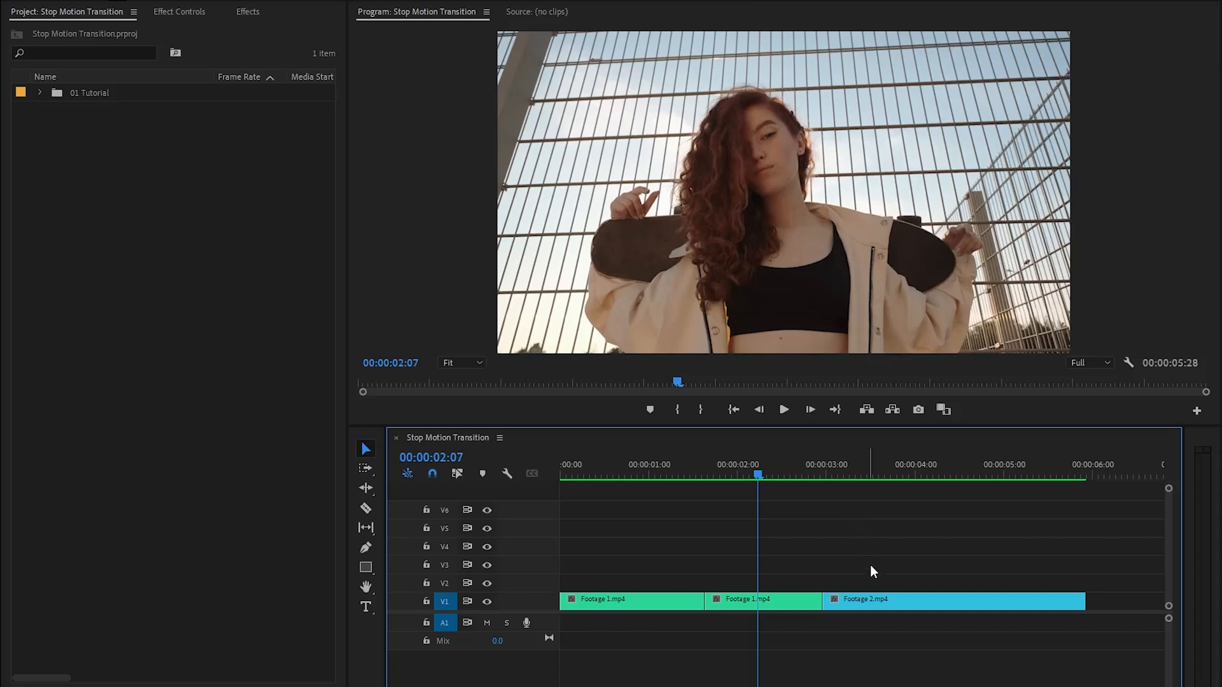
{"action": "left_click", "coordinate": [878, 595]}
{"action": "left_click_drag", "start_coordinate": [879, 594], "coordinate": [798, 577]}
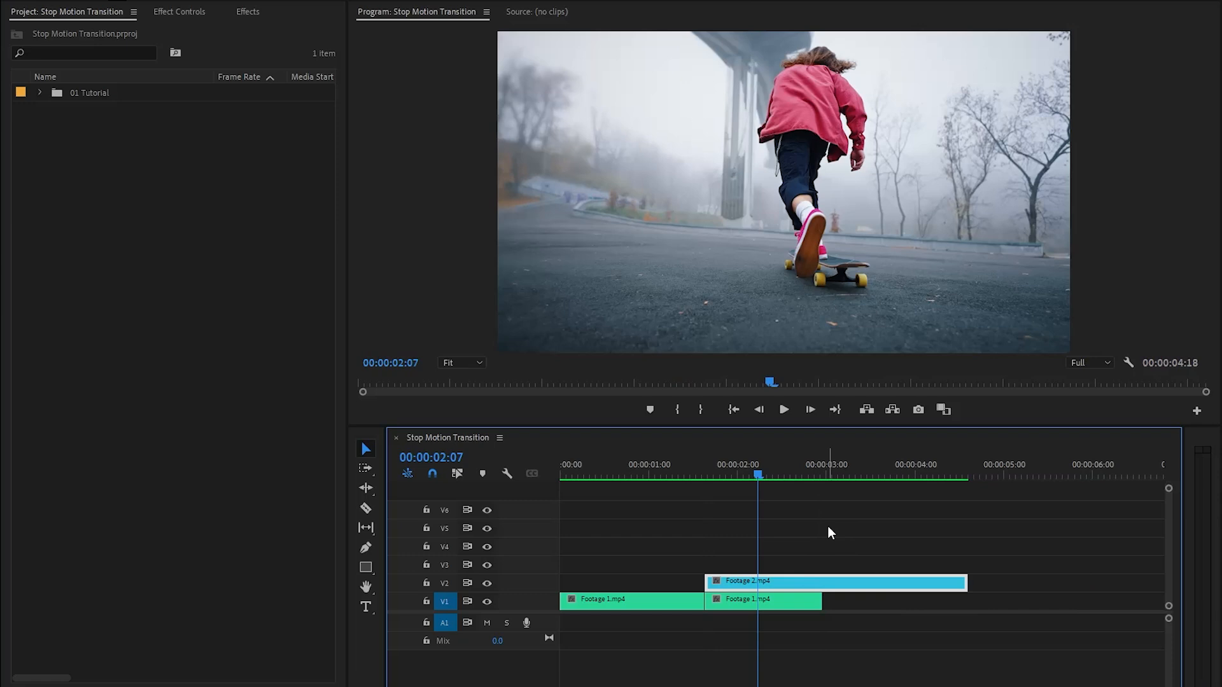
Step: Split Footage 2.mp4 where Footage 1.mp4 ends and move its remaining part down to track V1
{"action": "key", "text": "c"}
{"action": "left_click", "coordinate": [823, 583]}
{"action": "key", "text": "v"}
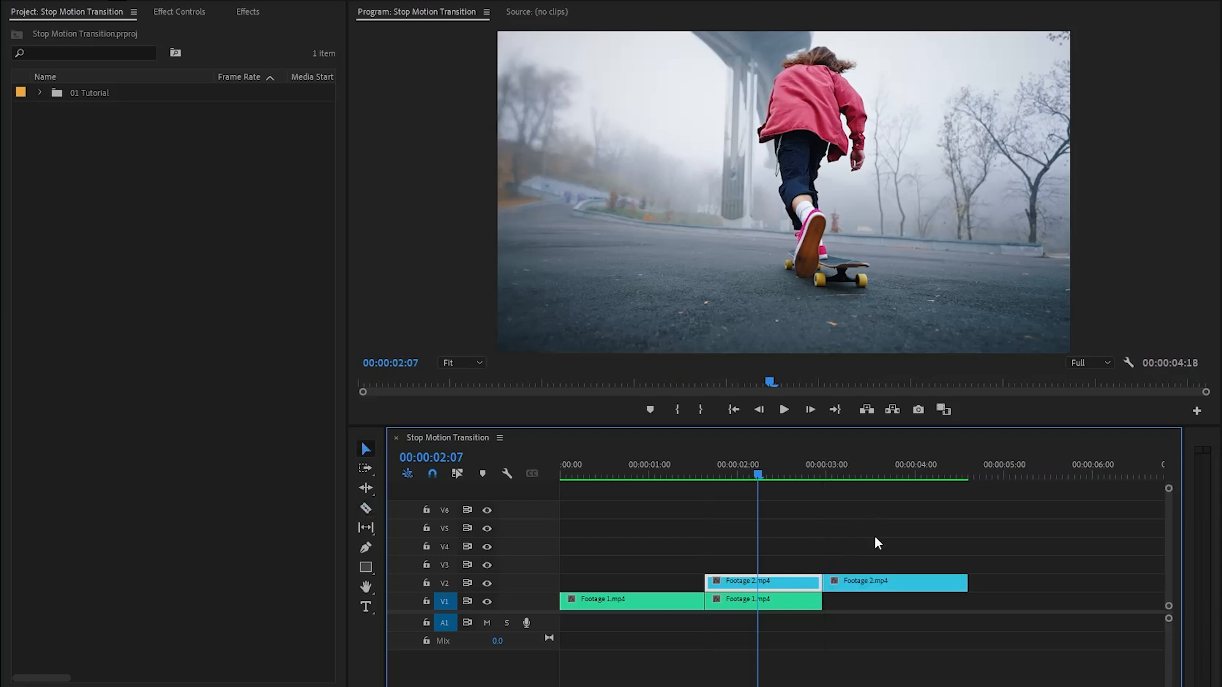
{"action": "left_click_drag", "start_coordinate": [885, 582], "coordinate": [888, 601]}
{"action": "left_click", "coordinate": [899, 526]}
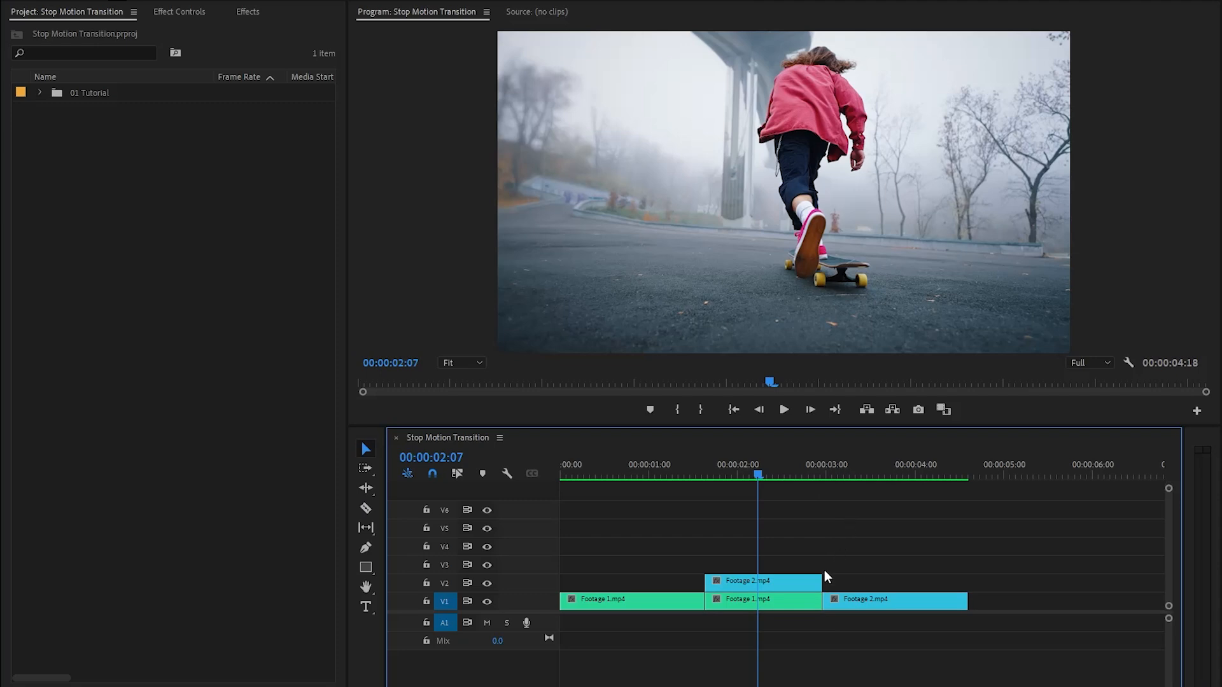
Step: Nest the second Footage 1.mp4 segment on V1 as "Media Placeholder 1"
{"action": "left_click", "coordinate": [787, 601]}
{"action": "right_click", "coordinate": [787, 601]}
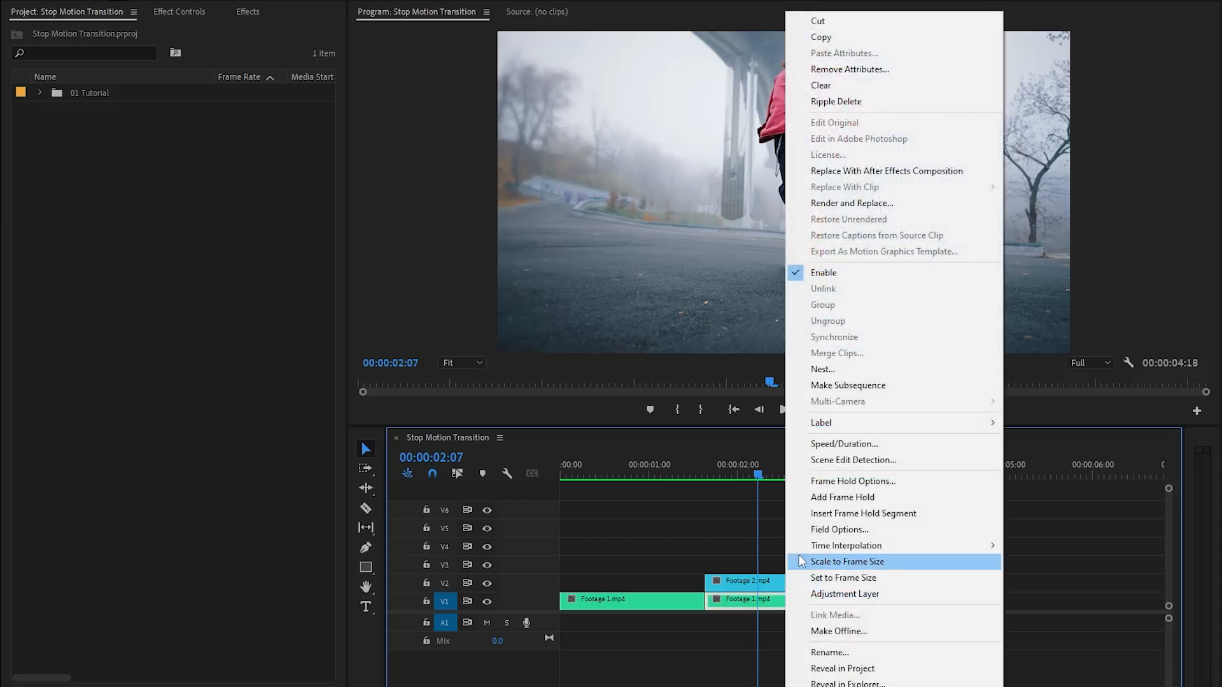
{"action": "left_click", "coordinate": [846, 371]}
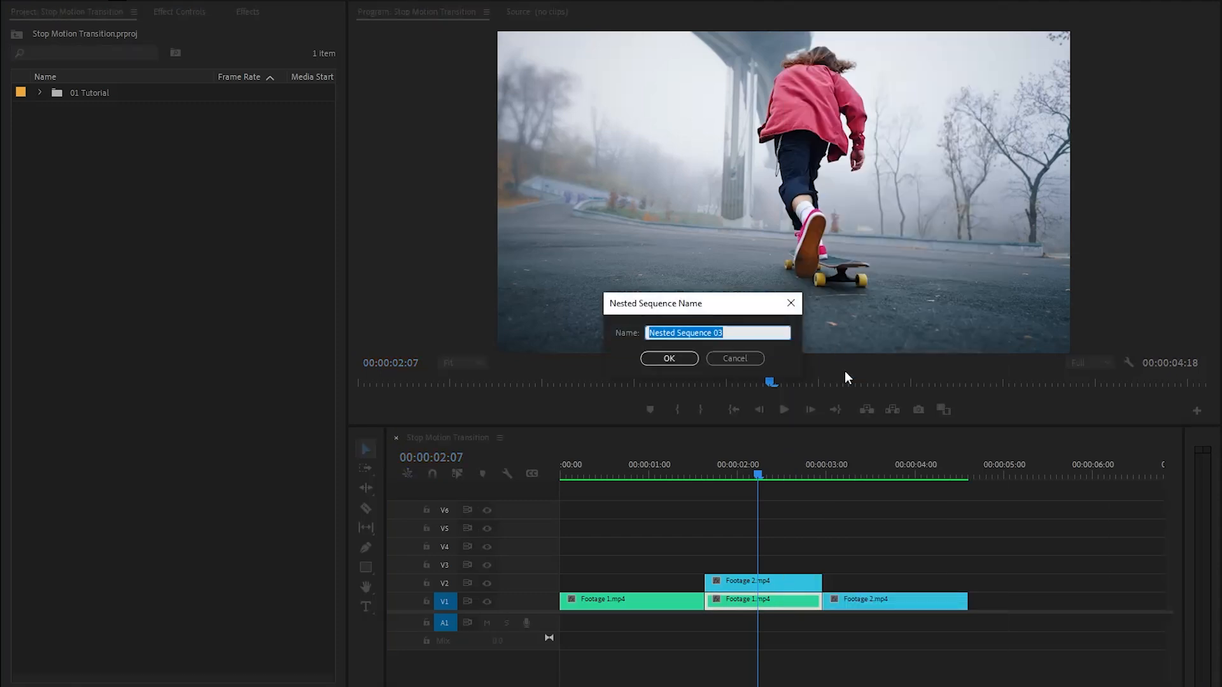
{"action": "type", "text": "Media Placeholder 1"}
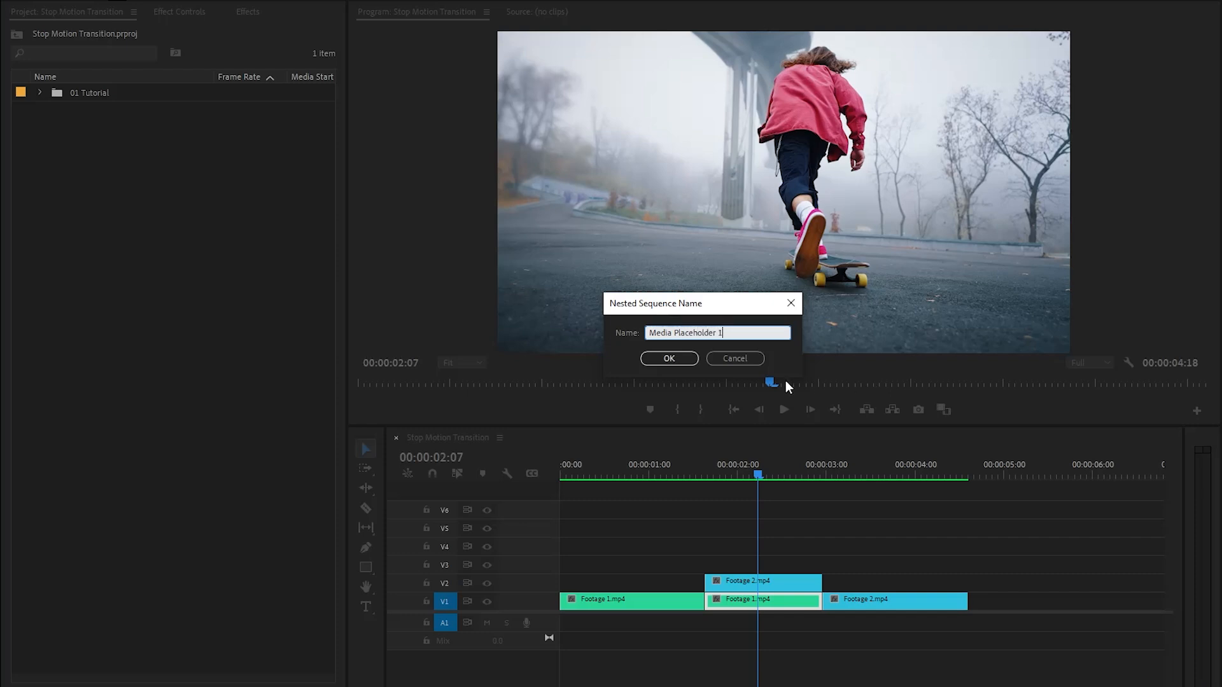
{"action": "left_click", "coordinate": [663, 360]}
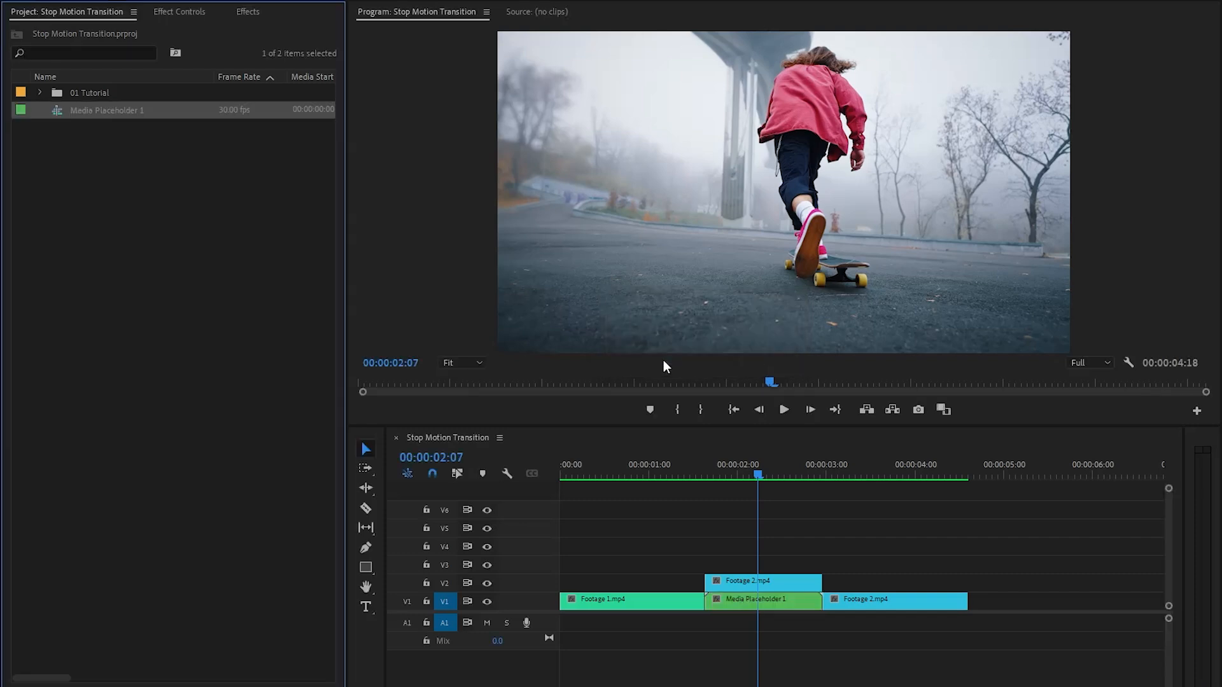
Step: Nest the Footage 2.mp4 segment on V2 as "Media Placeholder 2"
{"action": "right_click", "coordinate": [792, 583]}
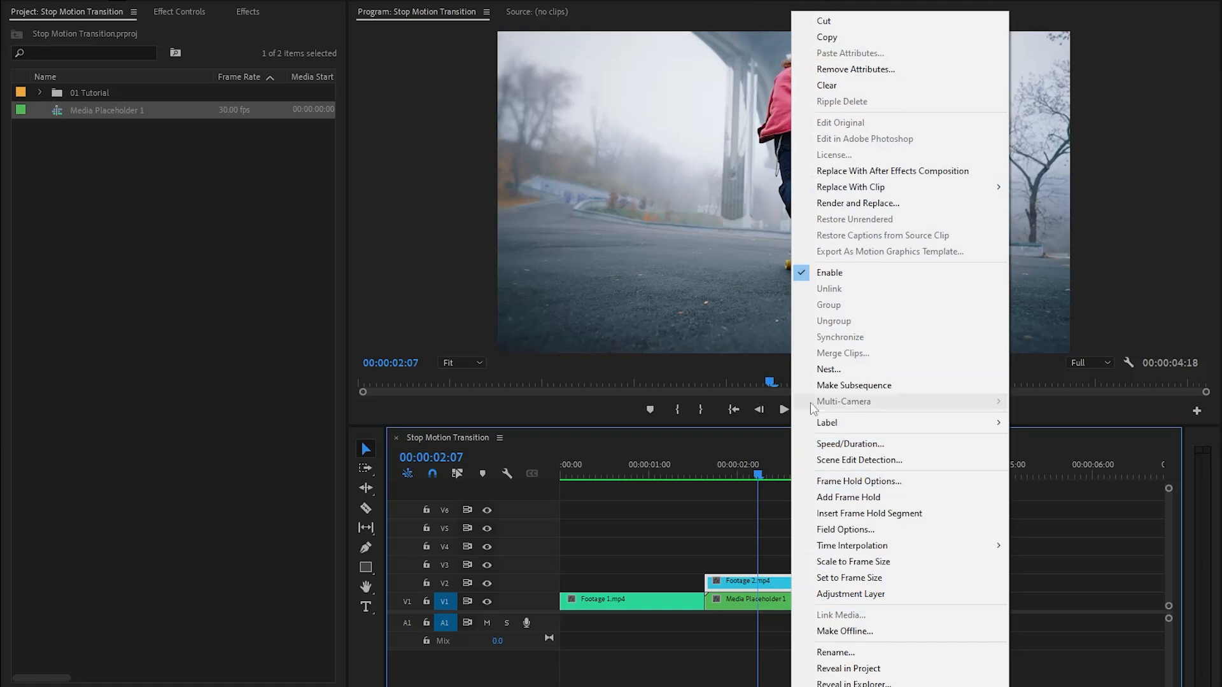
{"action": "left_click", "coordinate": [828, 369]}
{"action": "key", "text": "Right"}
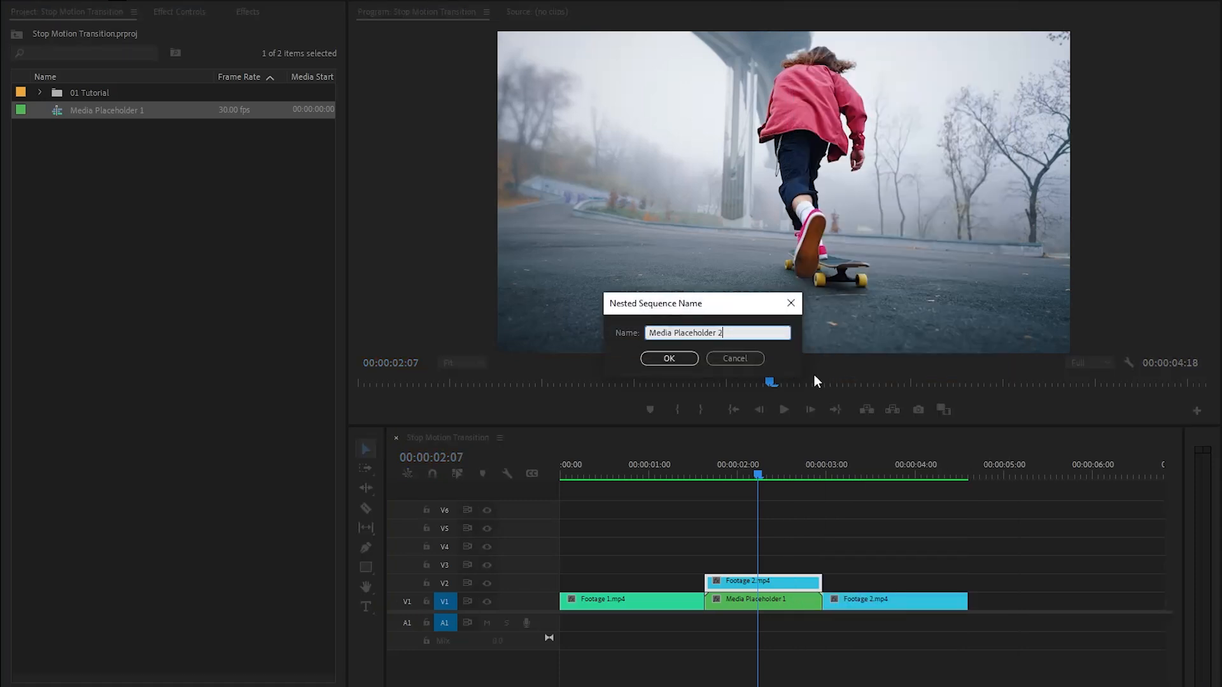
{"action": "left_click", "coordinate": [669, 358]}
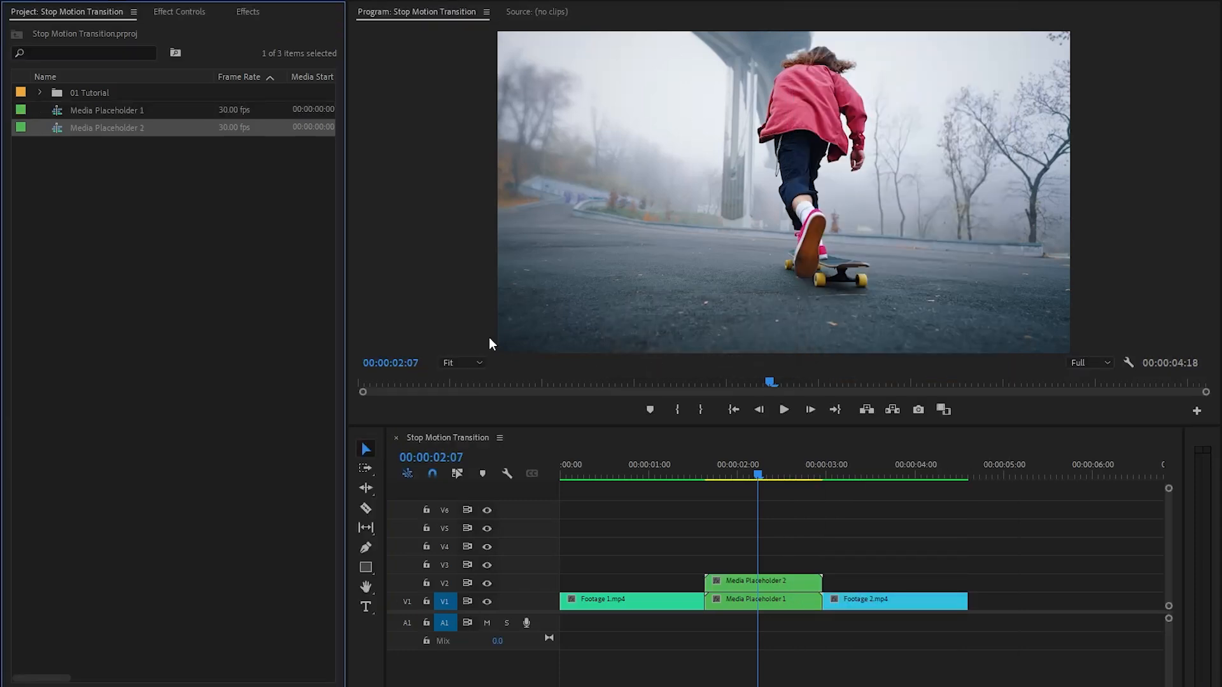
Step: Create a project bin named "02 Media Placeholders" and put both nested sequences into it
{"action": "left_click_drag", "start_coordinate": [80, 184], "coordinate": [105, 102]}
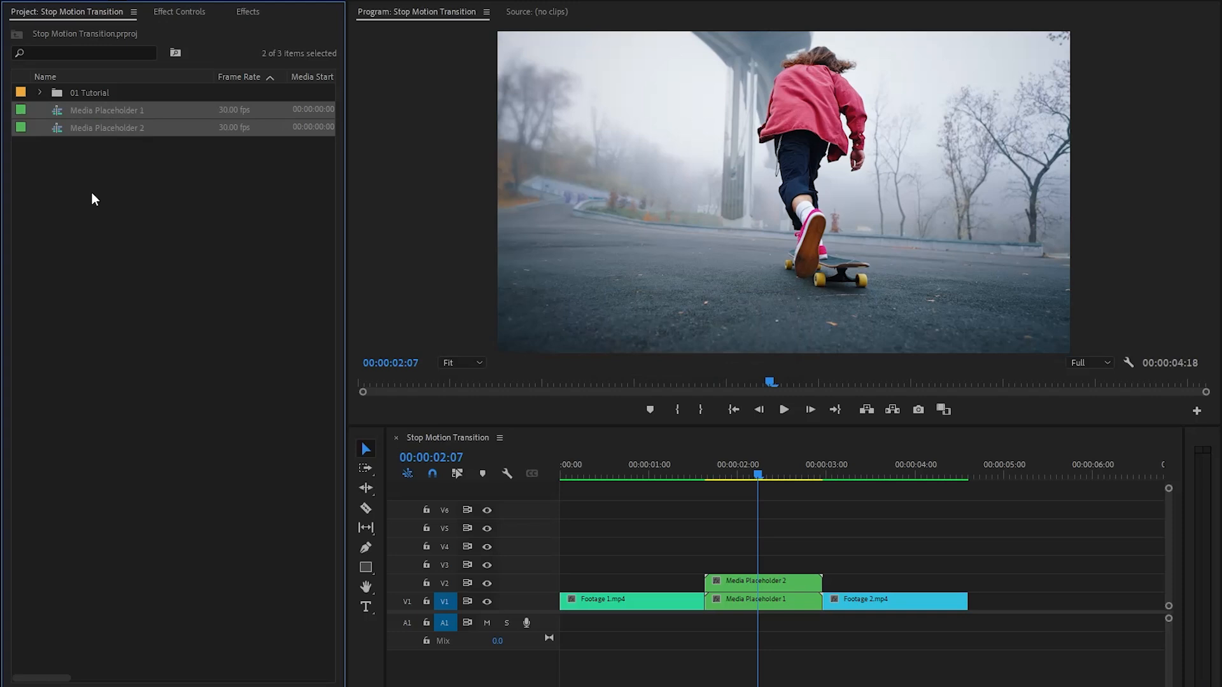
{"action": "left_click", "coordinate": [78, 179]}
{"action": "right_click", "coordinate": [78, 179]}
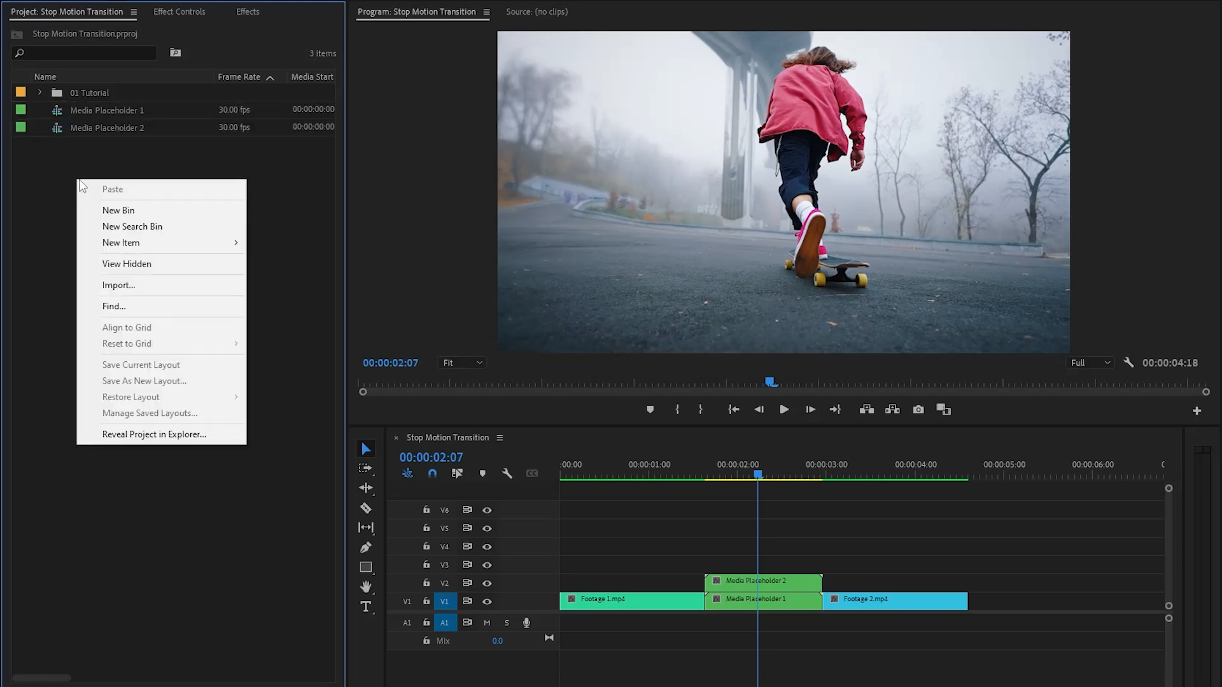
{"action": "left_click", "coordinate": [127, 207]}
{"action": "type", "text": "02 Media Placeholder"}
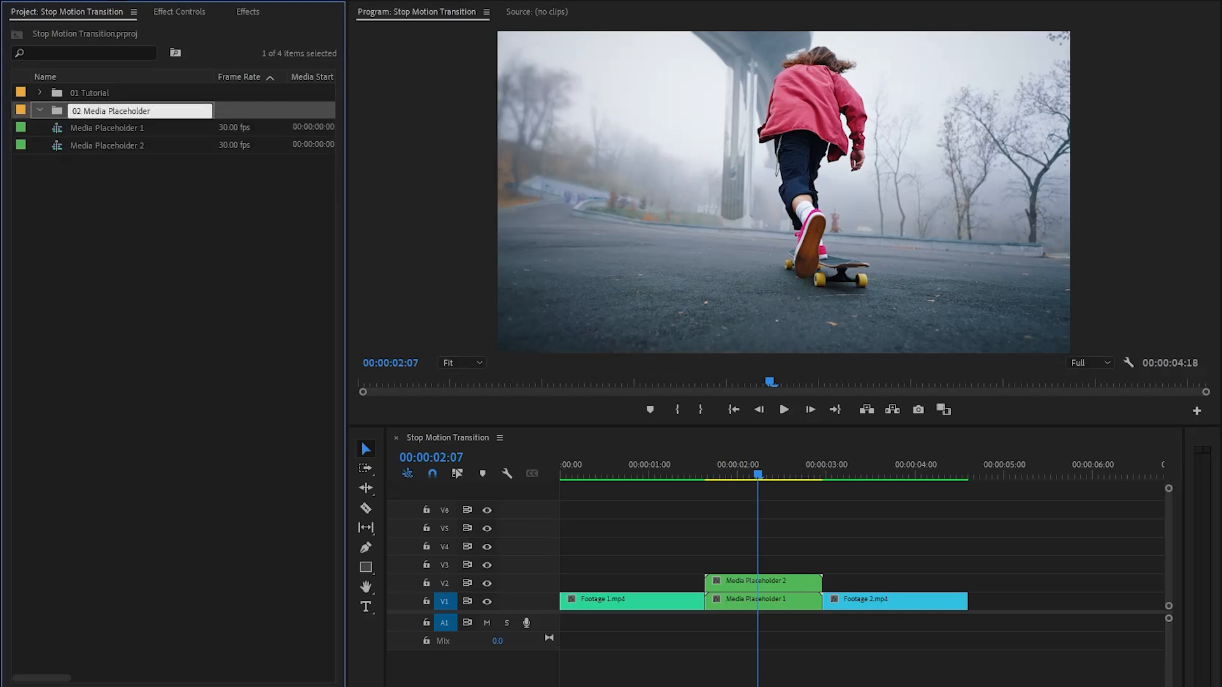
{"action": "type", "text": "s"}
{"action": "key", "text": "Return"}
{"action": "left_click_drag", "start_coordinate": [117, 192], "coordinate": [108, 113]}
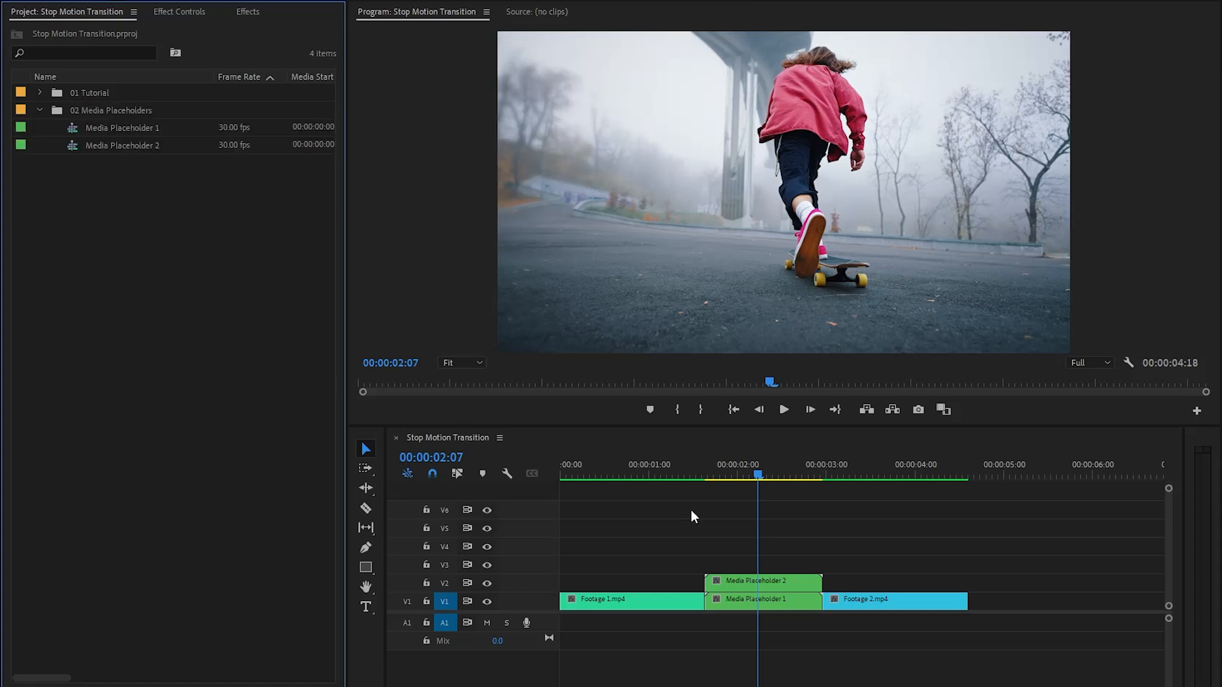
Step: Find the Posterize Time effect and apply it to both Media Placeholder clips in the timeline
{"action": "mouse_move", "coordinate": [762, 475]}
{"action": "left_mouse_down"}
{"action": "mouse_move", "coordinate": [736, 472]}
{"action": "mouse_move", "coordinate": [788, 478]}
{"action": "mouse_move", "coordinate": [736, 478]}
{"action": "mouse_move", "coordinate": [779, 478]}
{"action": "left_mouse_up"}
{"action": "left_click_drag", "start_coordinate": [739, 551], "coordinate": [751, 627]}
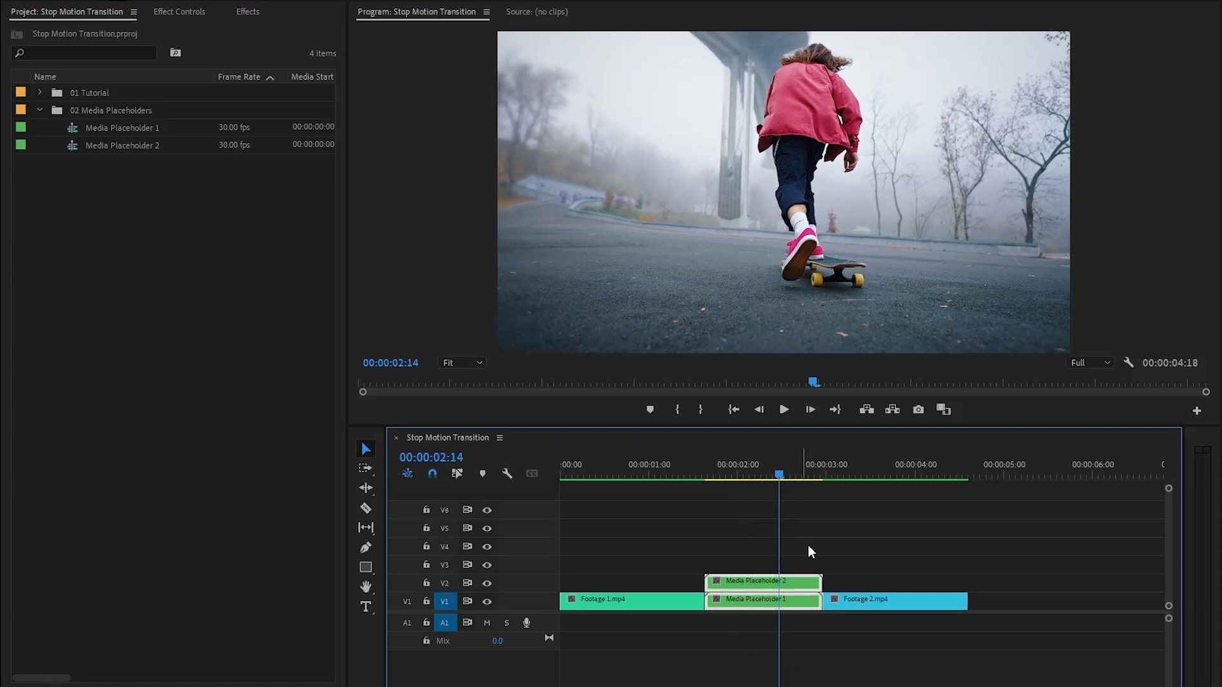
{"action": "left_click", "coordinate": [250, 12]}
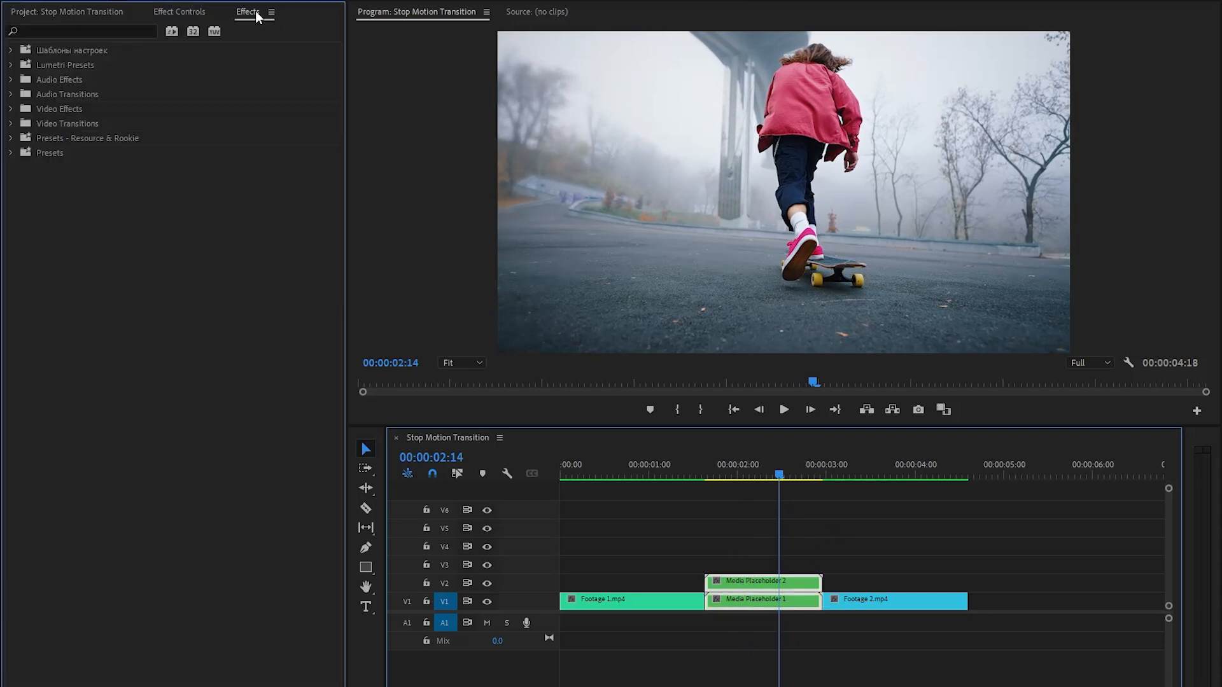
{"action": "left_click", "coordinate": [155, 31]}
{"action": "type", "text": "poster"}
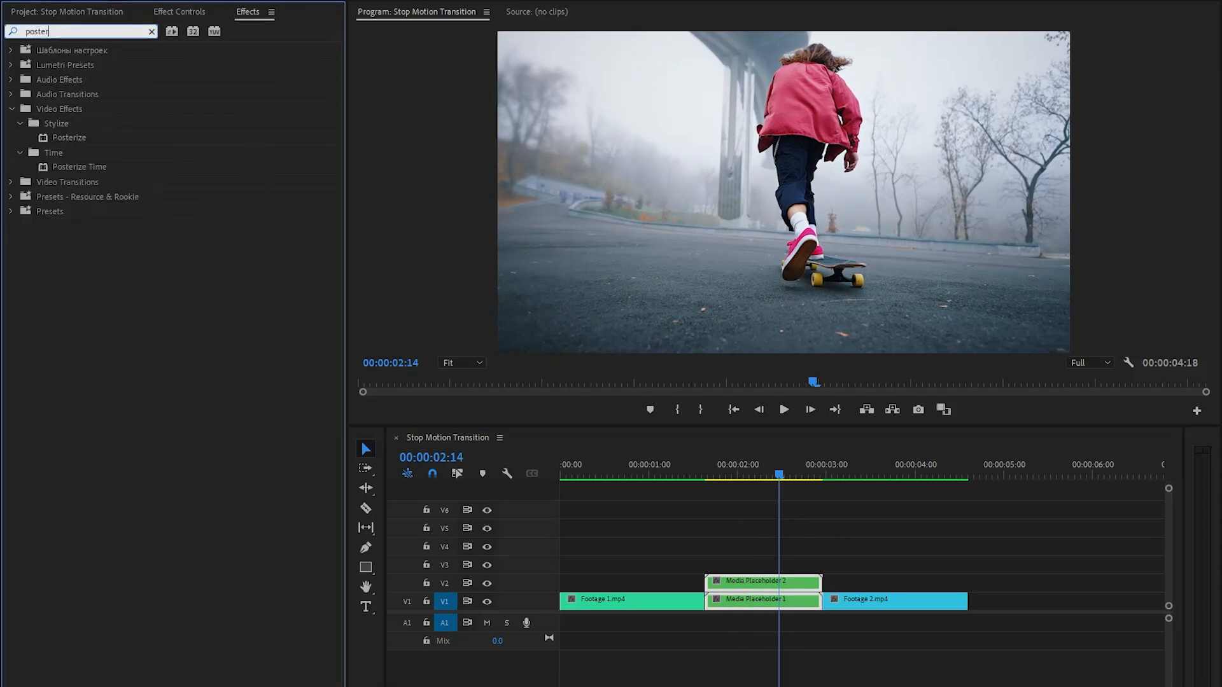
{"action": "double_click", "coordinate": [44, 168]}
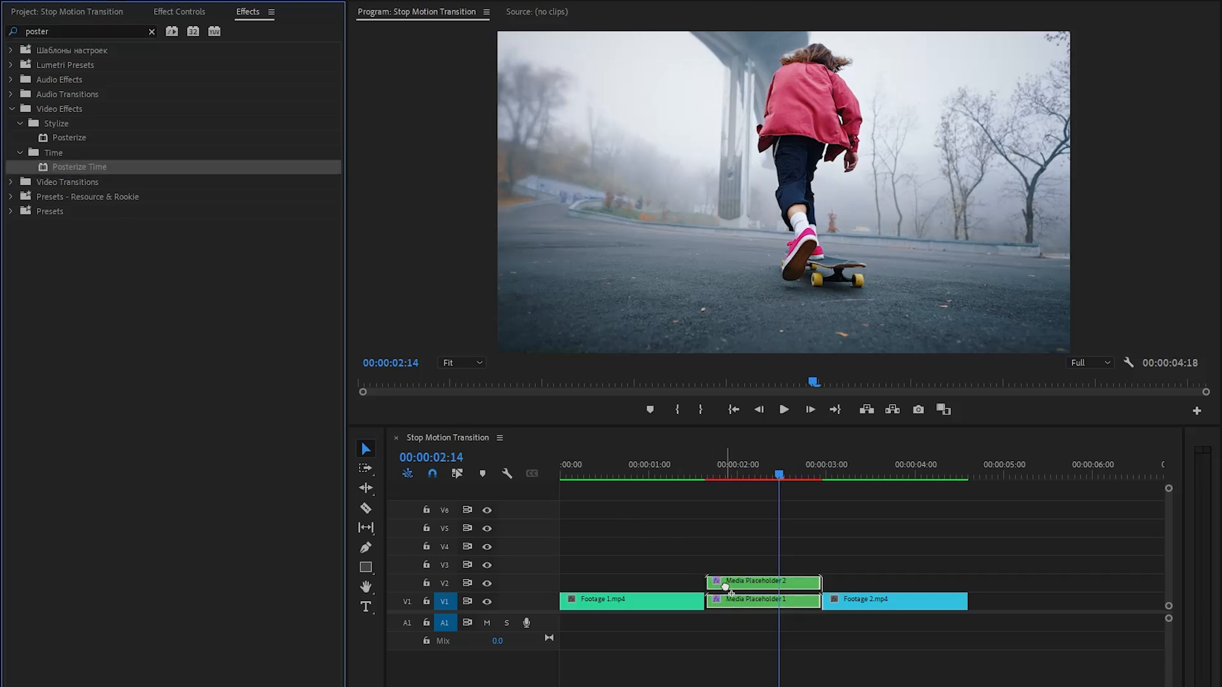
{"action": "left_click", "coordinate": [722, 541]}
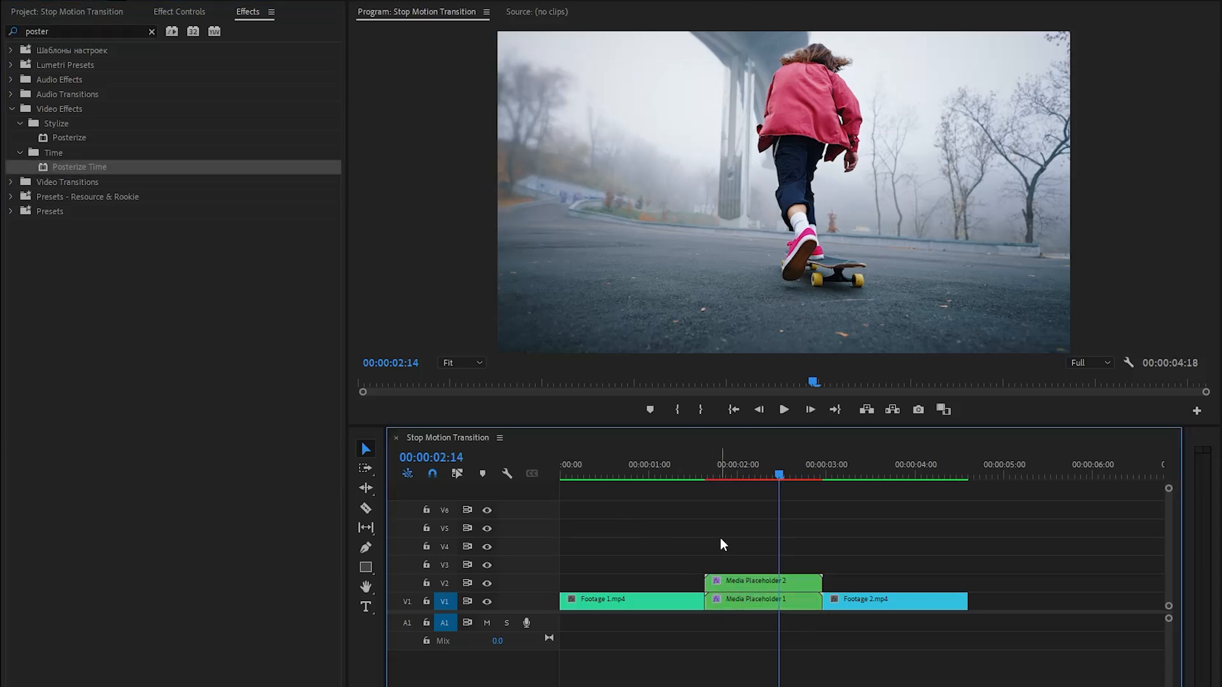
Step: Set the Posterize Time frame rate of Media Placeholder 2 to 0
{"action": "left_click", "coordinate": [739, 580]}
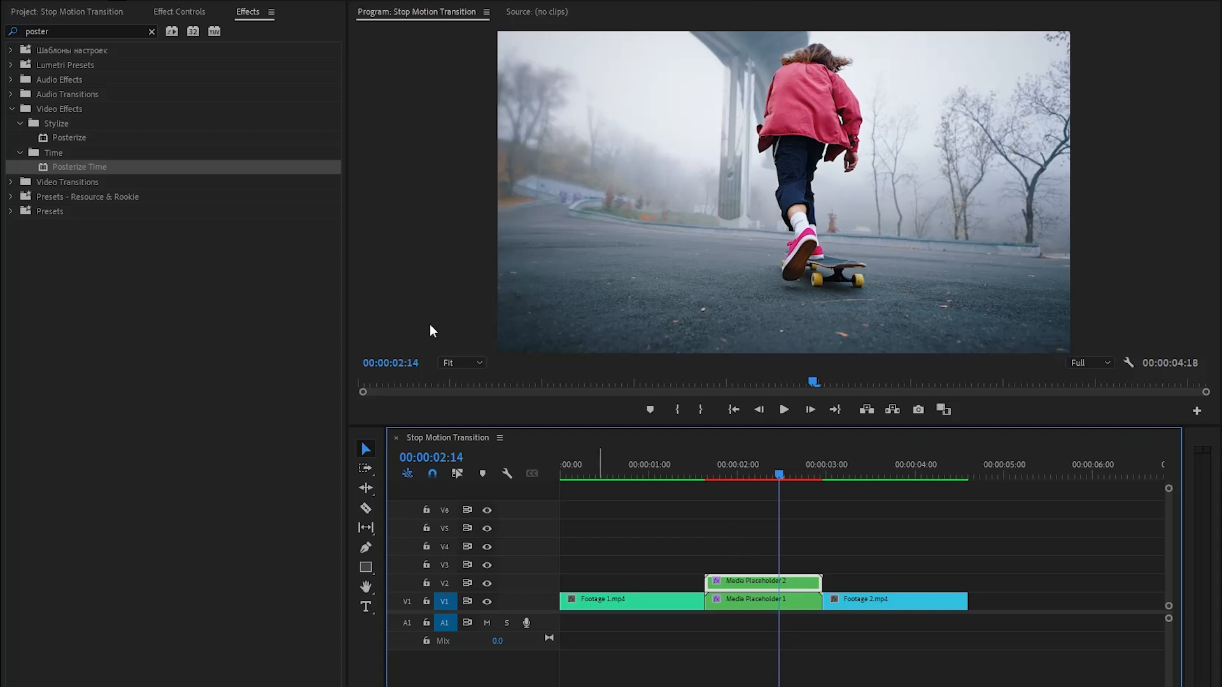
{"action": "left_click", "coordinate": [187, 12]}
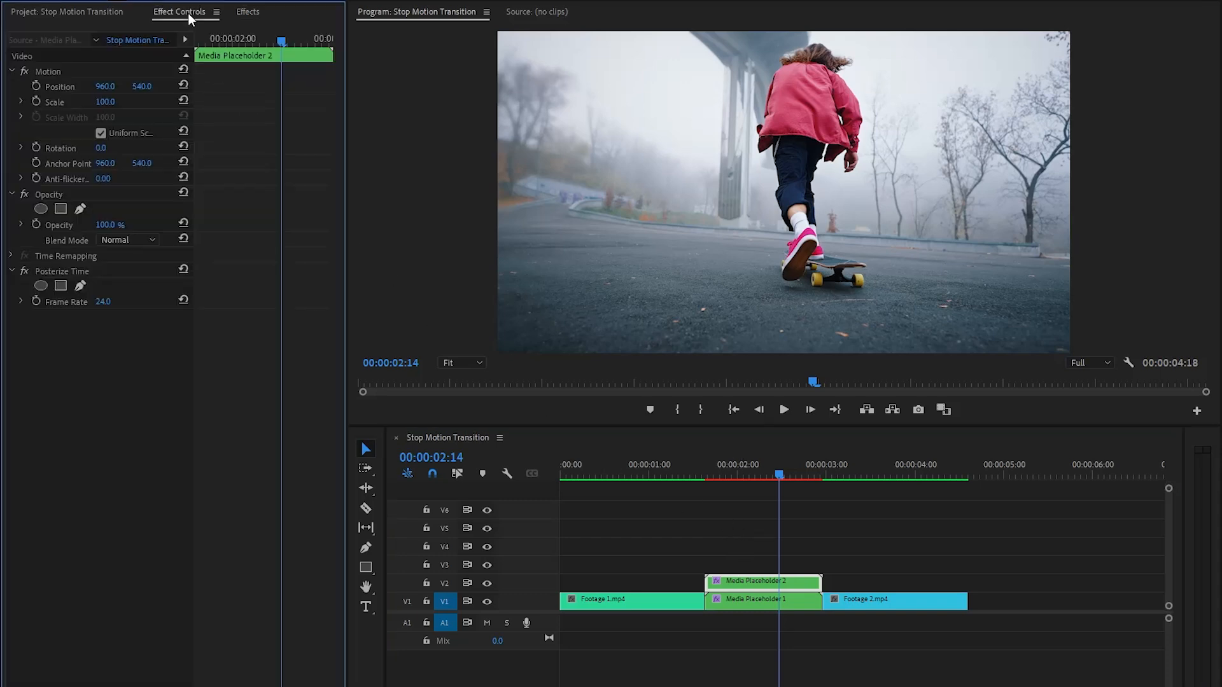
{"action": "left_click", "coordinate": [69, 273]}
{"action": "left_click", "coordinate": [65, 301]}
{"action": "left_click", "coordinate": [107, 301]}
{"action": "type", "text": "0"}
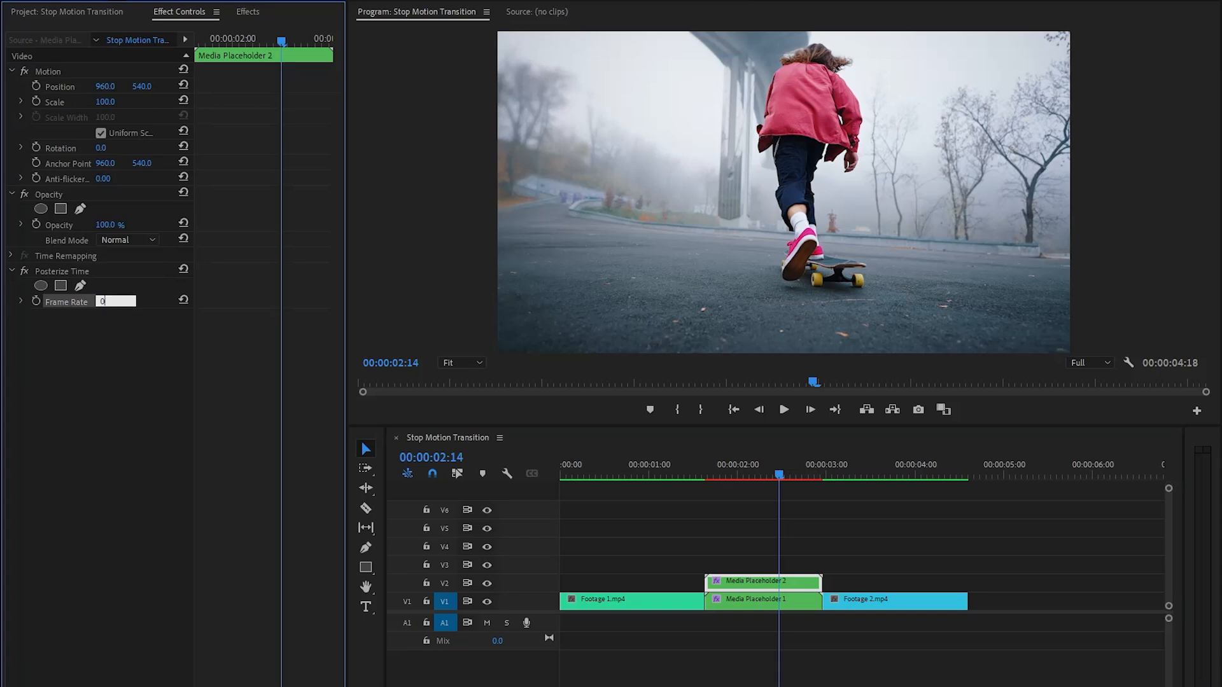
{"action": "key", "text": "Return"}
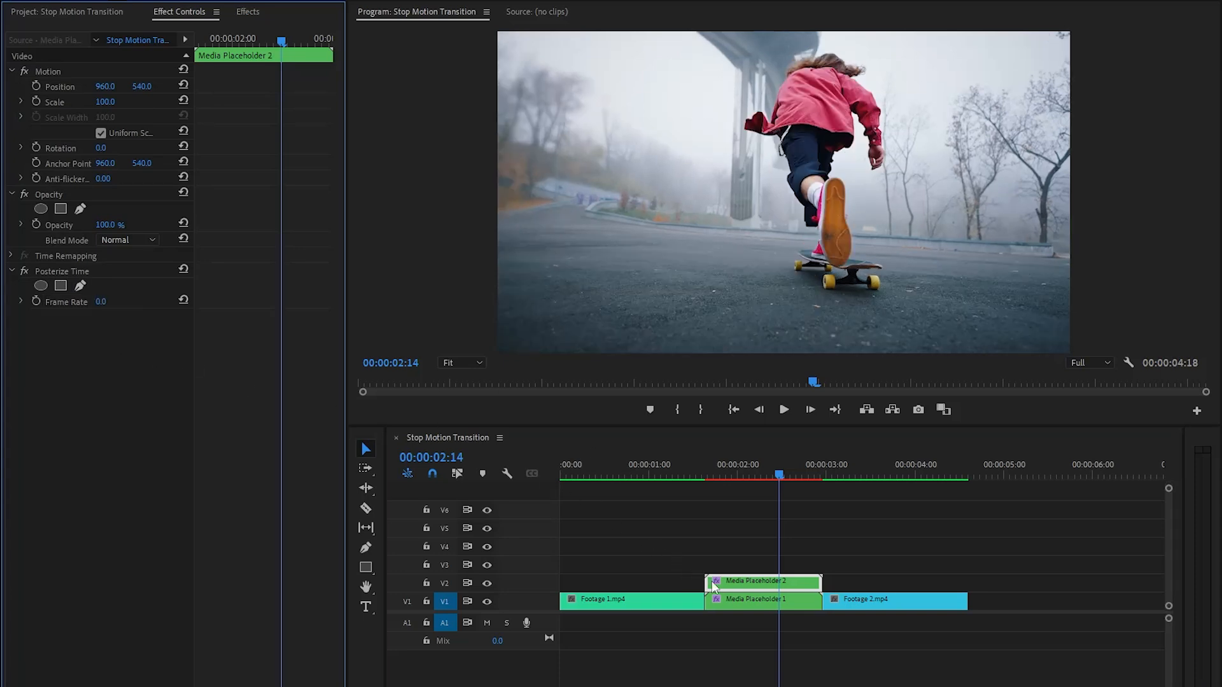
Step: Set the Posterize Time frame rate of Media Placeholder 1 to 0
{"action": "left_click", "coordinate": [743, 602]}
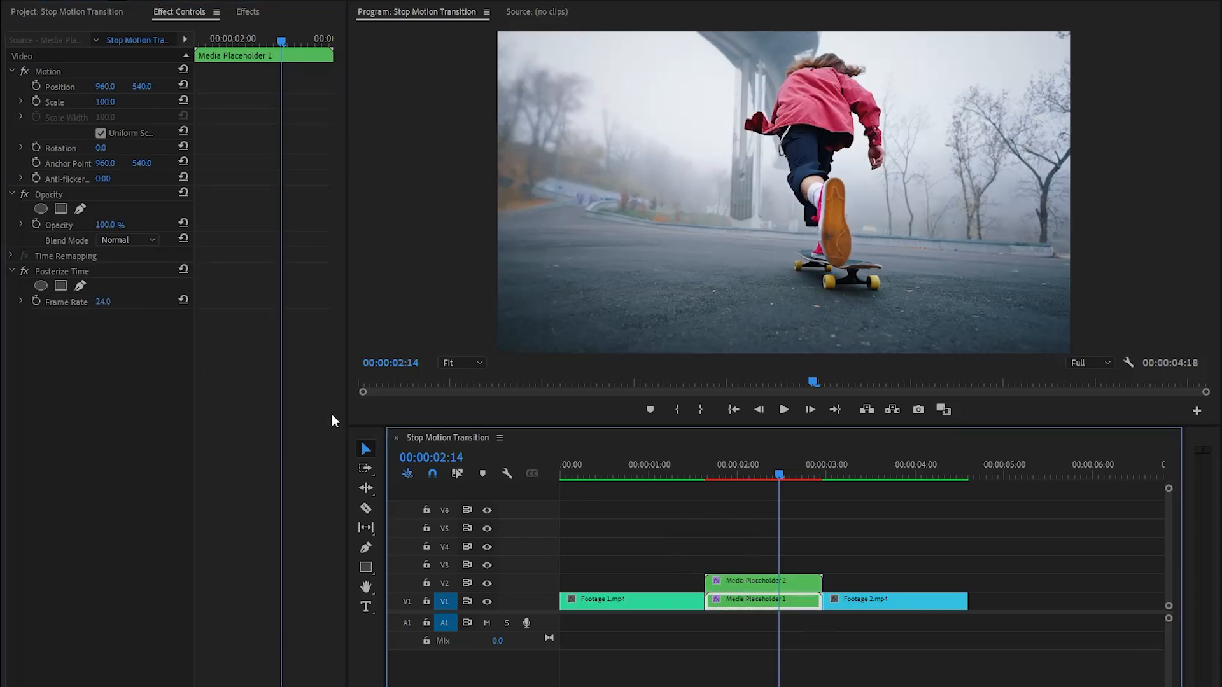
{"action": "left_click", "coordinate": [103, 302]}
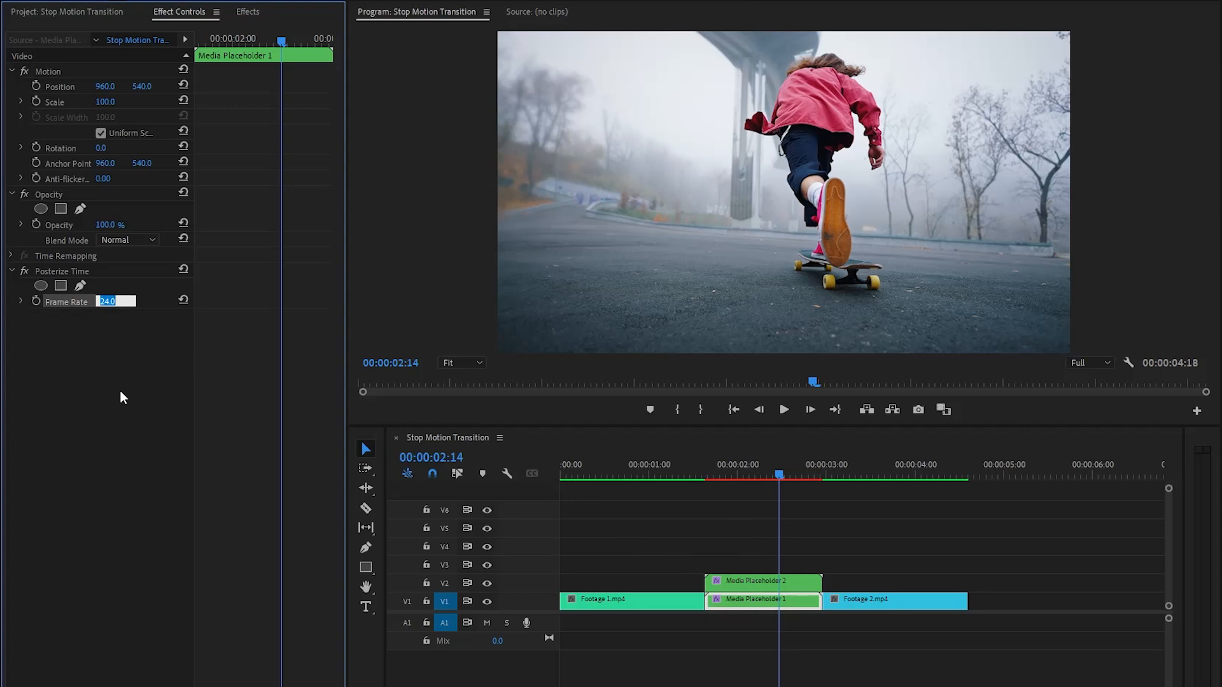
{"action": "type", "text": "0"}
{"action": "key", "text": "Return"}
Step: Move the playhead to 00:00:02:05 and hide the output of track V2
{"action": "left_click_drag", "start_coordinate": [778, 474], "coordinate": [752, 476]}
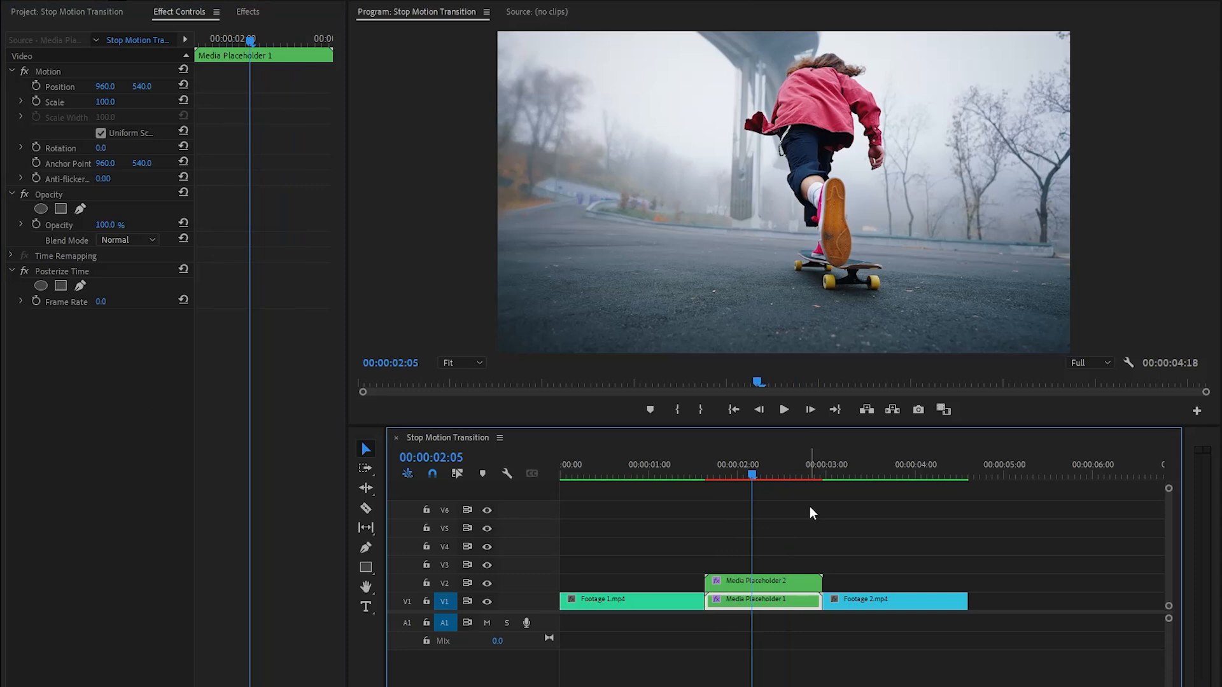
{"action": "left_click", "coordinate": [775, 581]}
{"action": "left_click", "coordinate": [487, 583]}
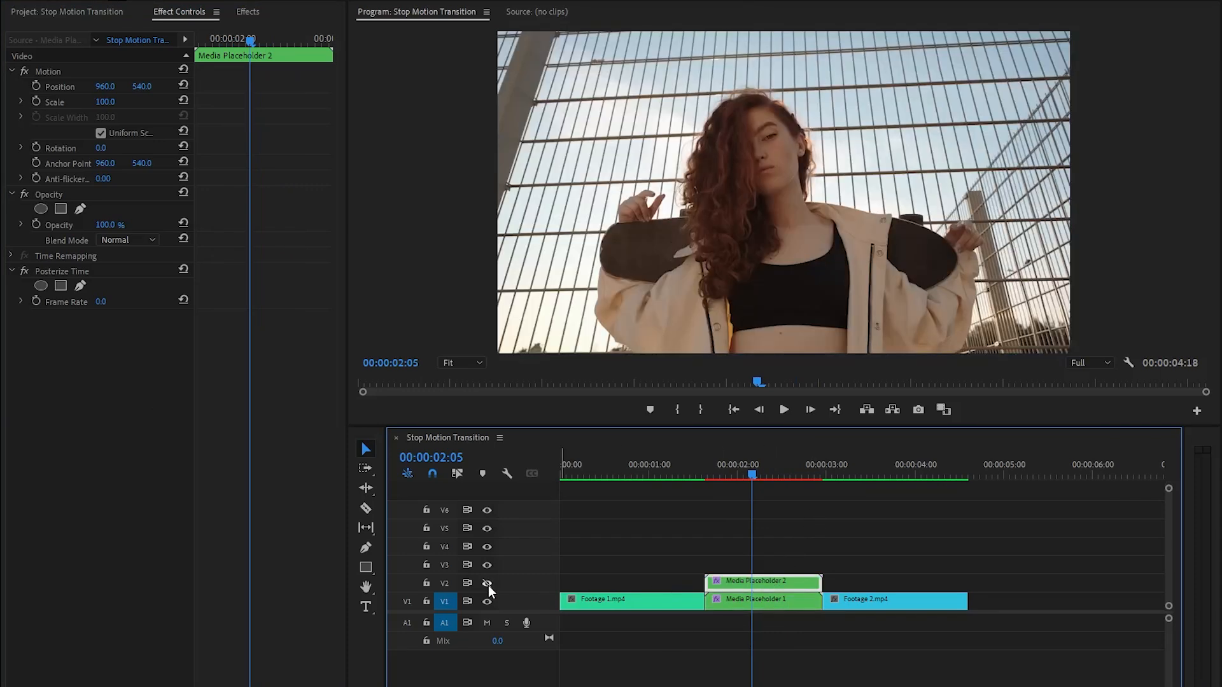
Step: Set the horizontal position of Media Placeholder 1 to 1352 and its scale to 58
{"action": "left_click", "coordinate": [761, 601]}
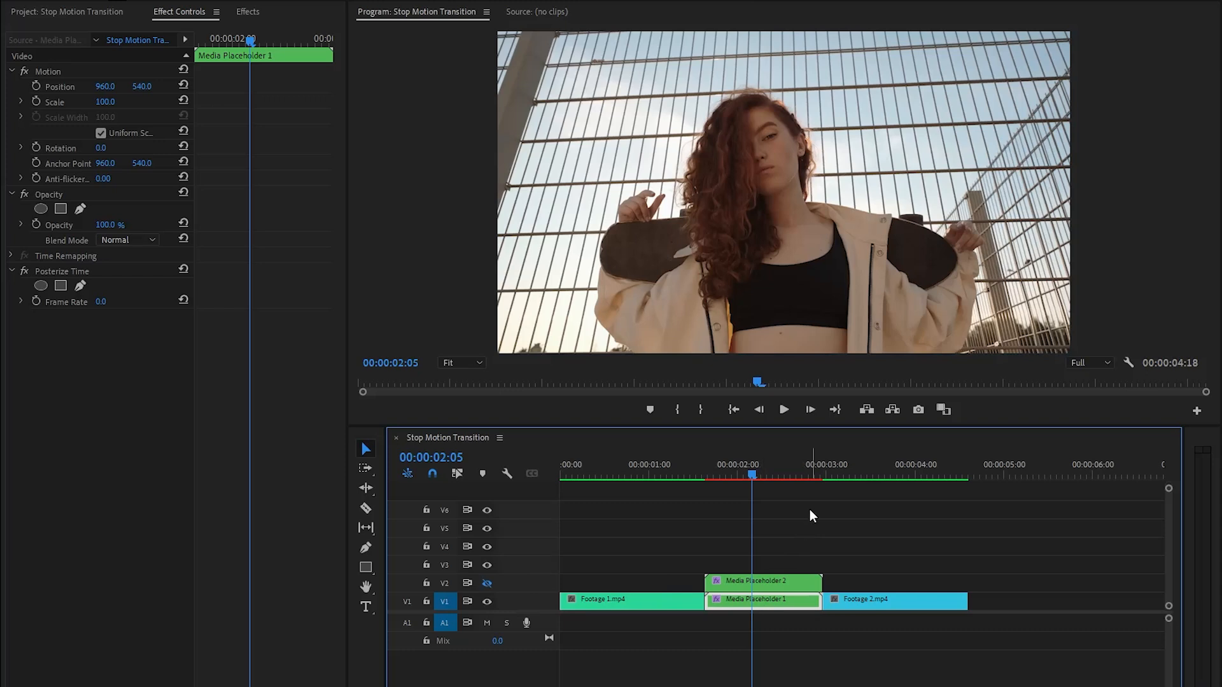
{"action": "left_click", "coordinate": [47, 70]}
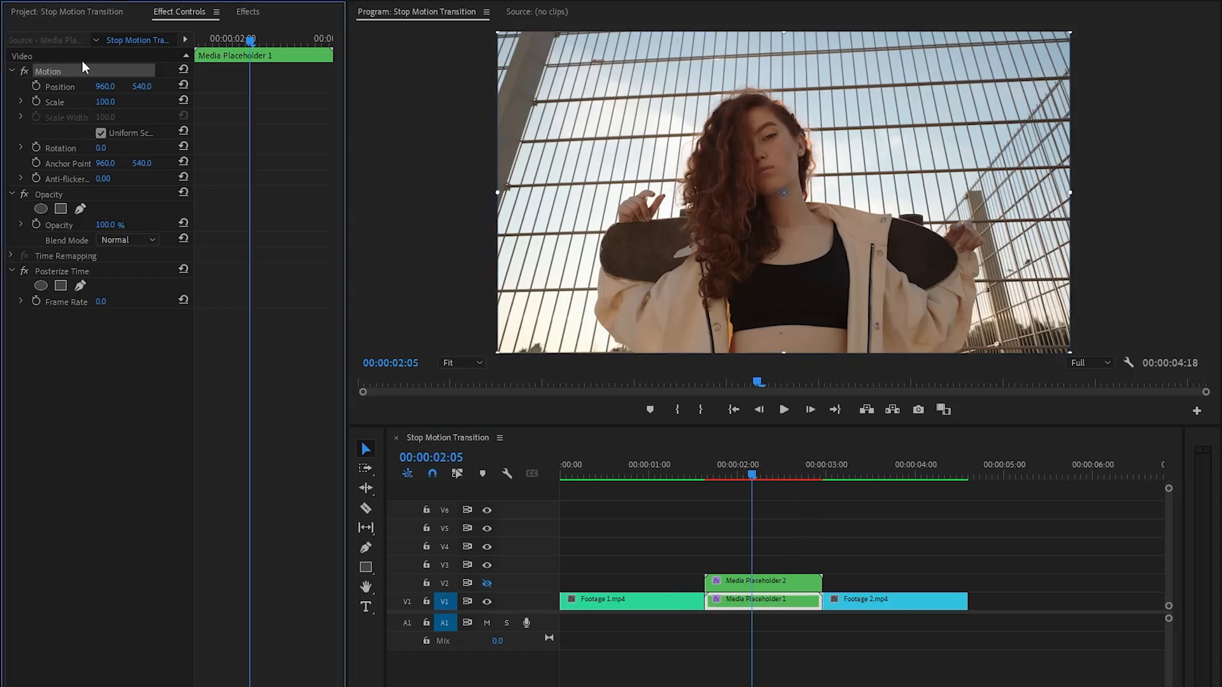
{"action": "left_click", "coordinate": [69, 87]}
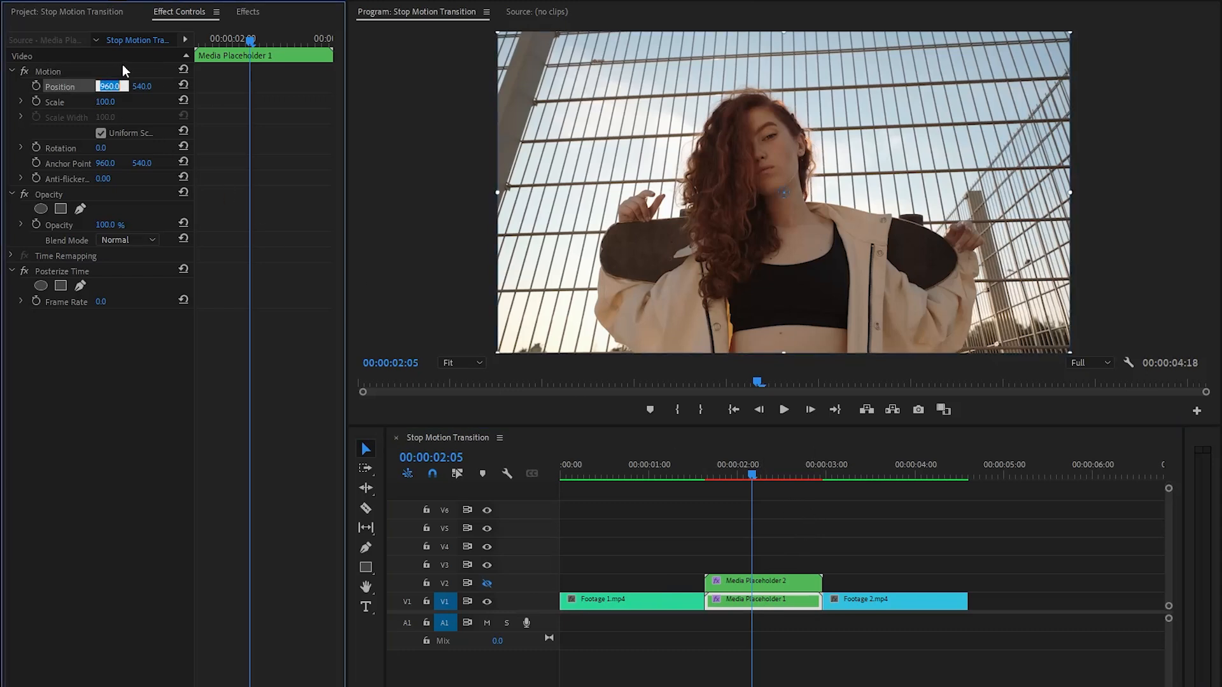
{"action": "type", "text": "1352"}
{"action": "key", "text": "Return"}
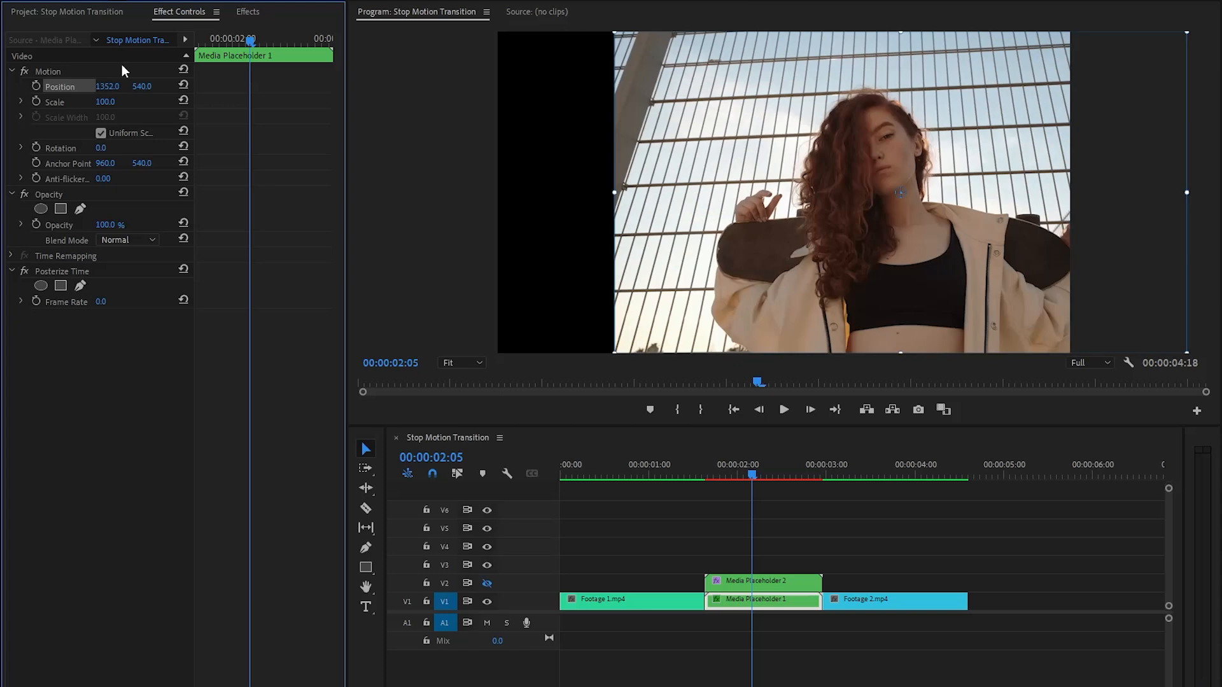
{"action": "left_click", "coordinate": [98, 101]}
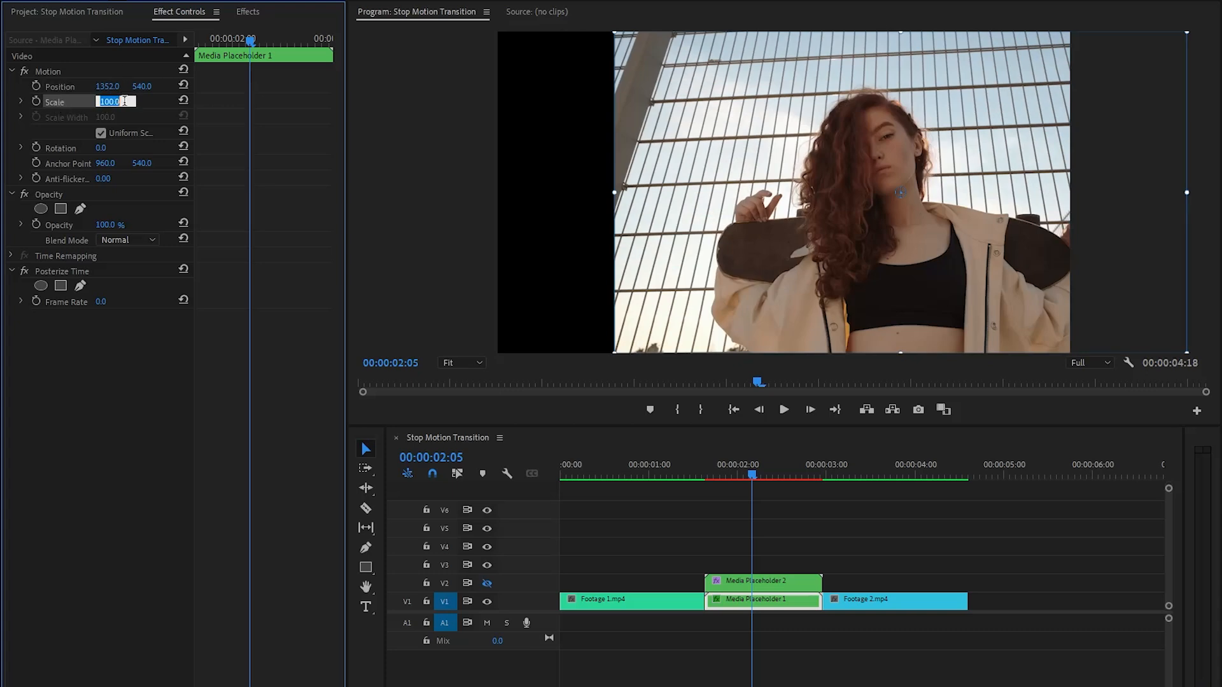
{"action": "type", "text": "58"}
{"action": "key", "text": "Return"}
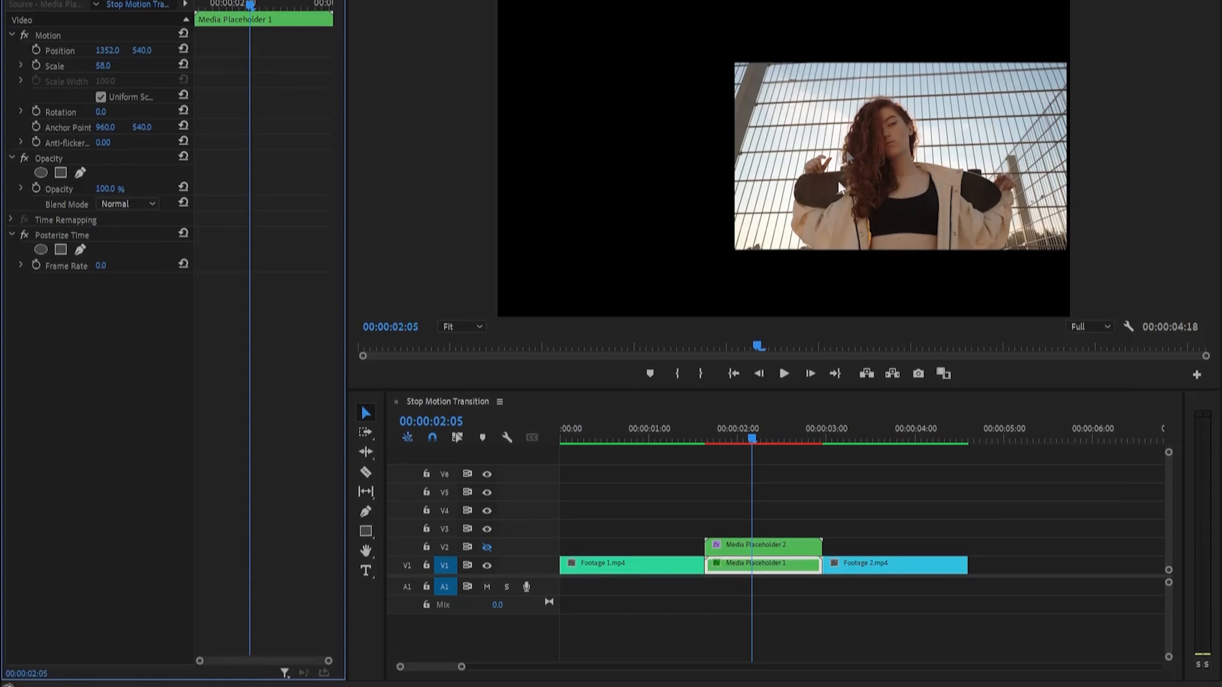
Step: Move the playhead to 00:00:01:22, three frames after the start of the placeholder clips
{"action": "left_click_drag", "start_coordinate": [461, 660], "coordinate": [439, 659]}
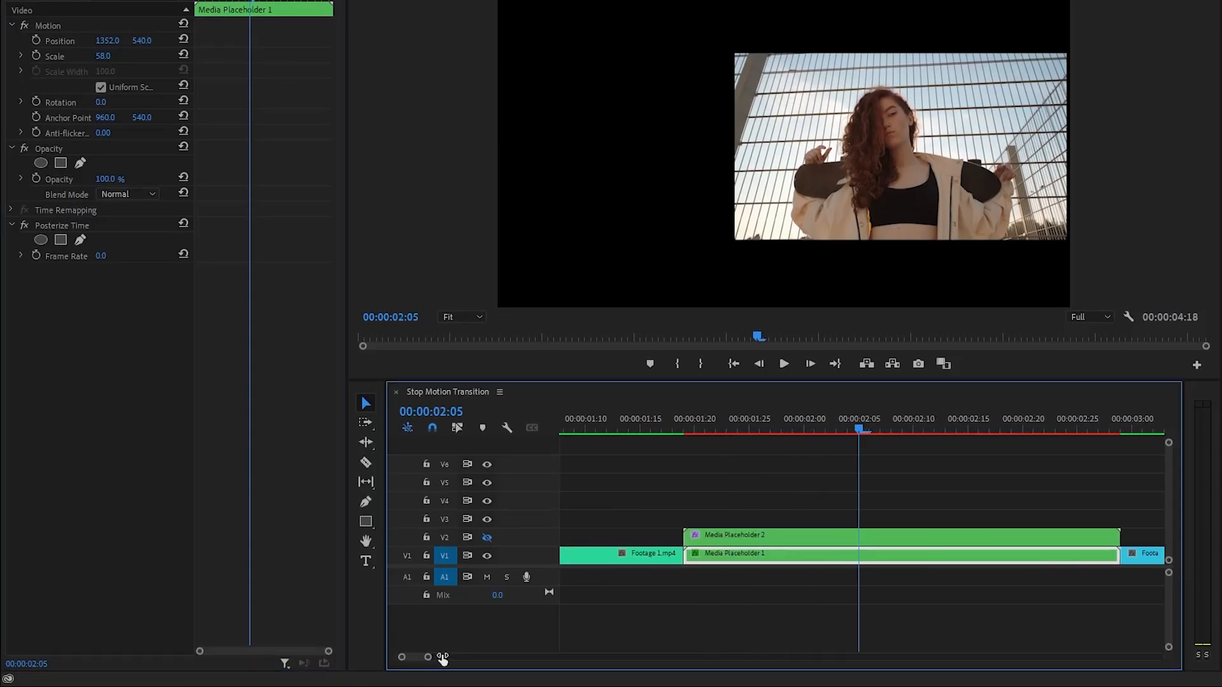
{"action": "scroll", "coordinate": [732, 478], "scroll_direction": "up", "scroll_amount": 2}
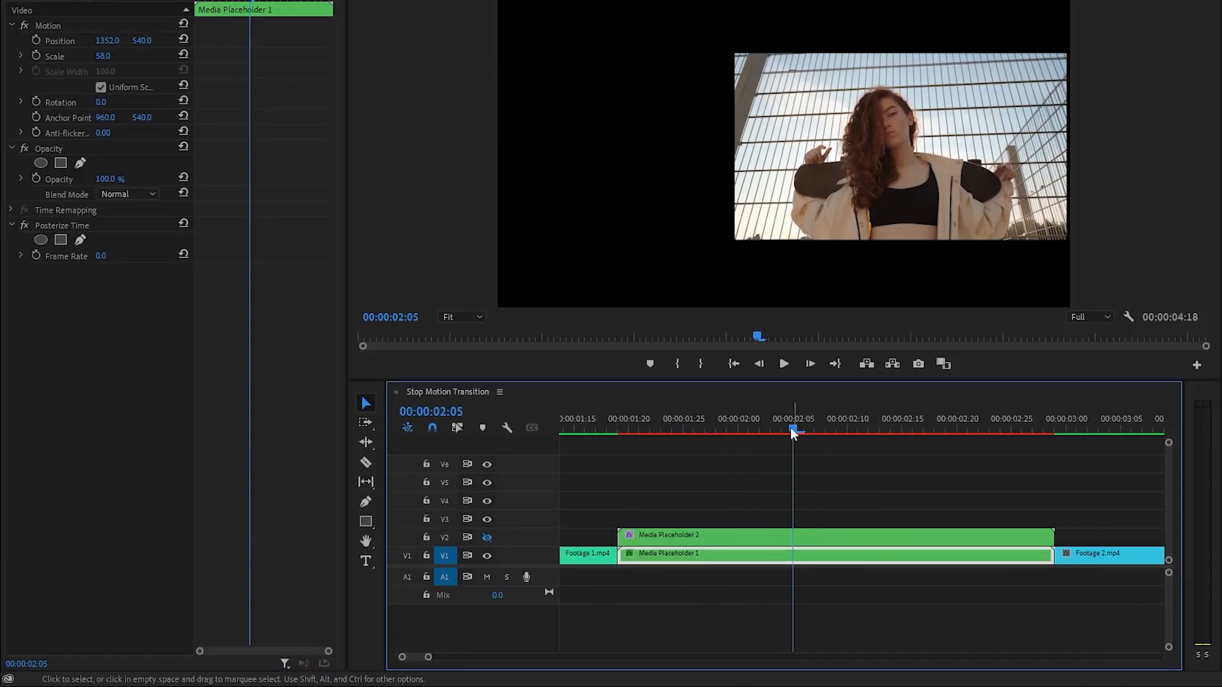
{"action": "left_click_drag", "start_coordinate": [794, 431], "coordinate": [621, 434]}
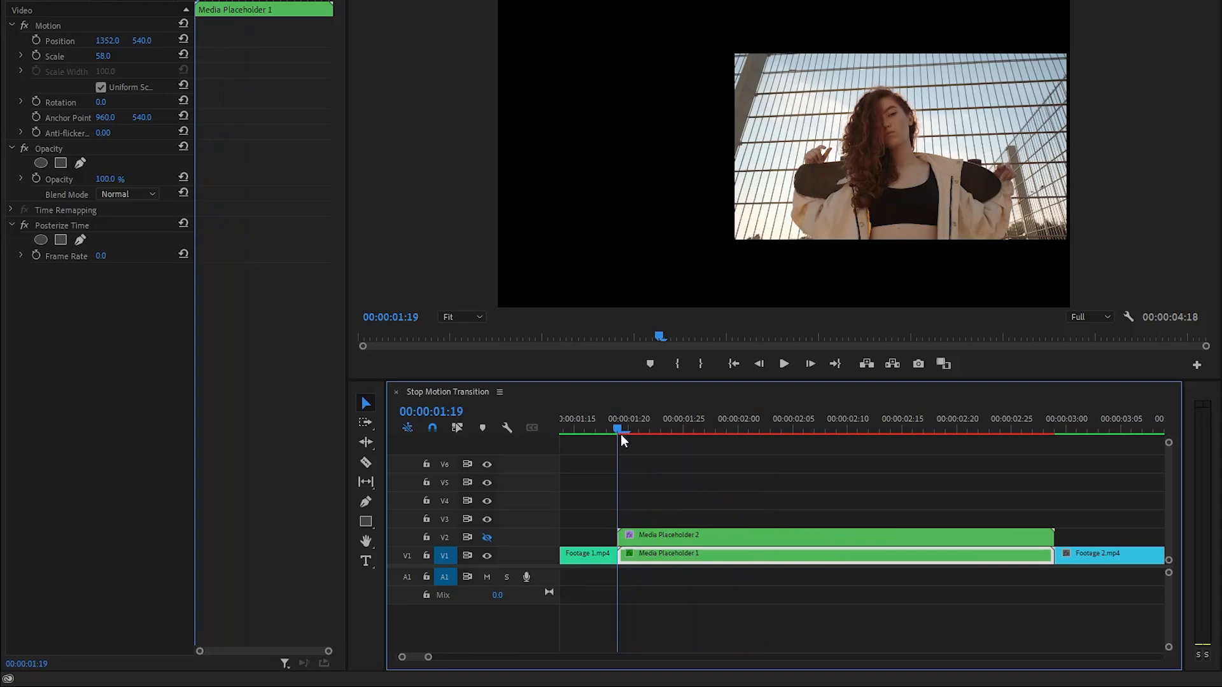
{"action": "left_click", "coordinate": [742, 486]}
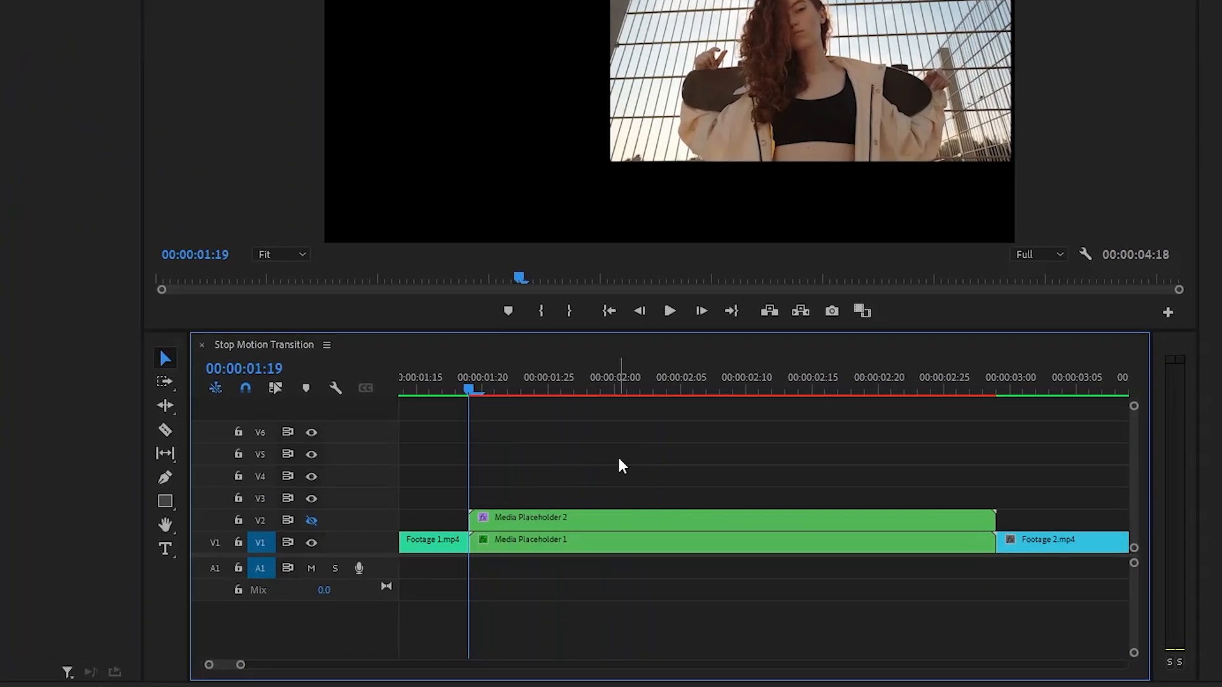
{"action": "key", "text": "Right"}
{"action": "key", "text": "Right"}
{"action": "key", "text": "Right"}
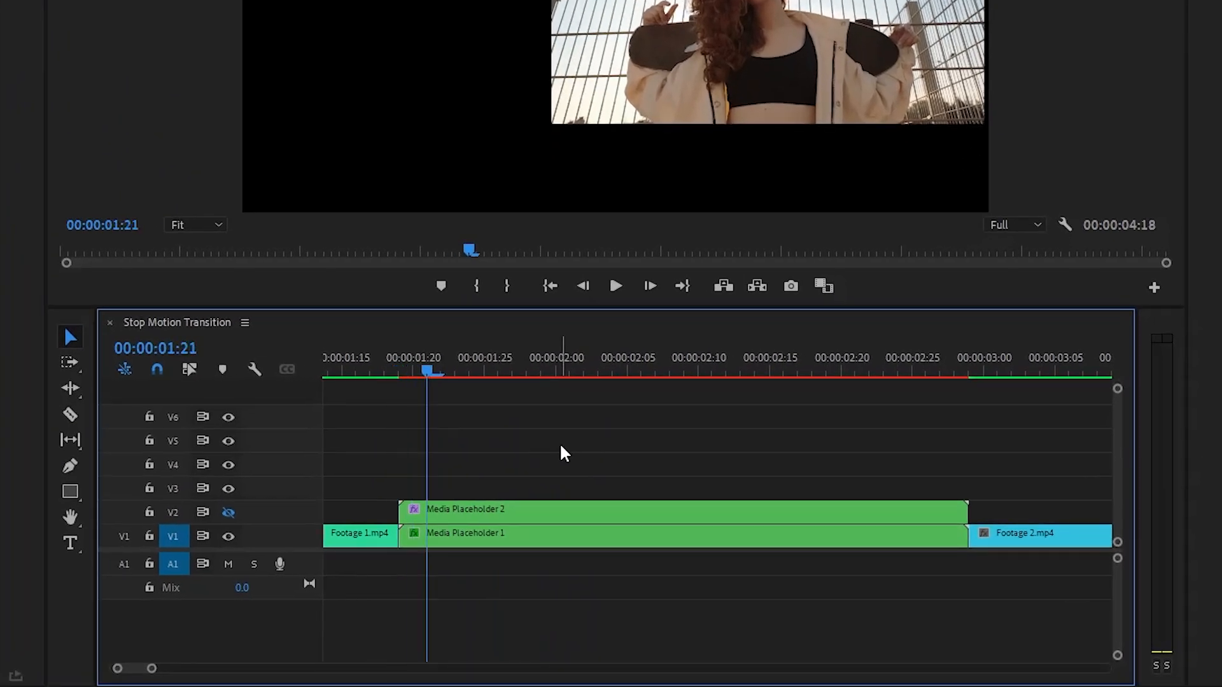
Step: Show track V2, shift Media Placeholder 2 to start at the playhead, and trim its end to match Media Placeholder 1
{"action": "left_click", "coordinate": [228, 512]}
{"action": "left_click_drag", "start_coordinate": [476, 509], "coordinate": [510, 506]}
{"action": "left_click_drag", "start_coordinate": [1009, 510], "coordinate": [968, 509]}
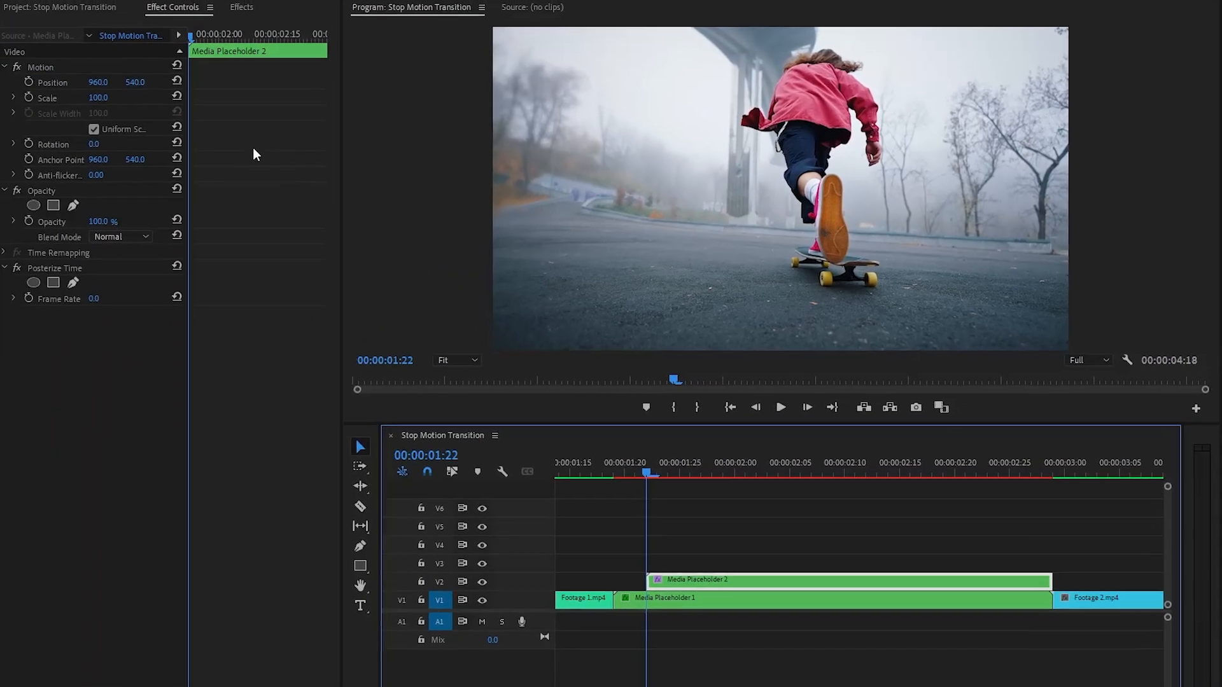
Step: Set the position of Media Placeholder 2 to 708, 432 and its scale to 64
{"action": "left_click", "coordinate": [70, 71]}
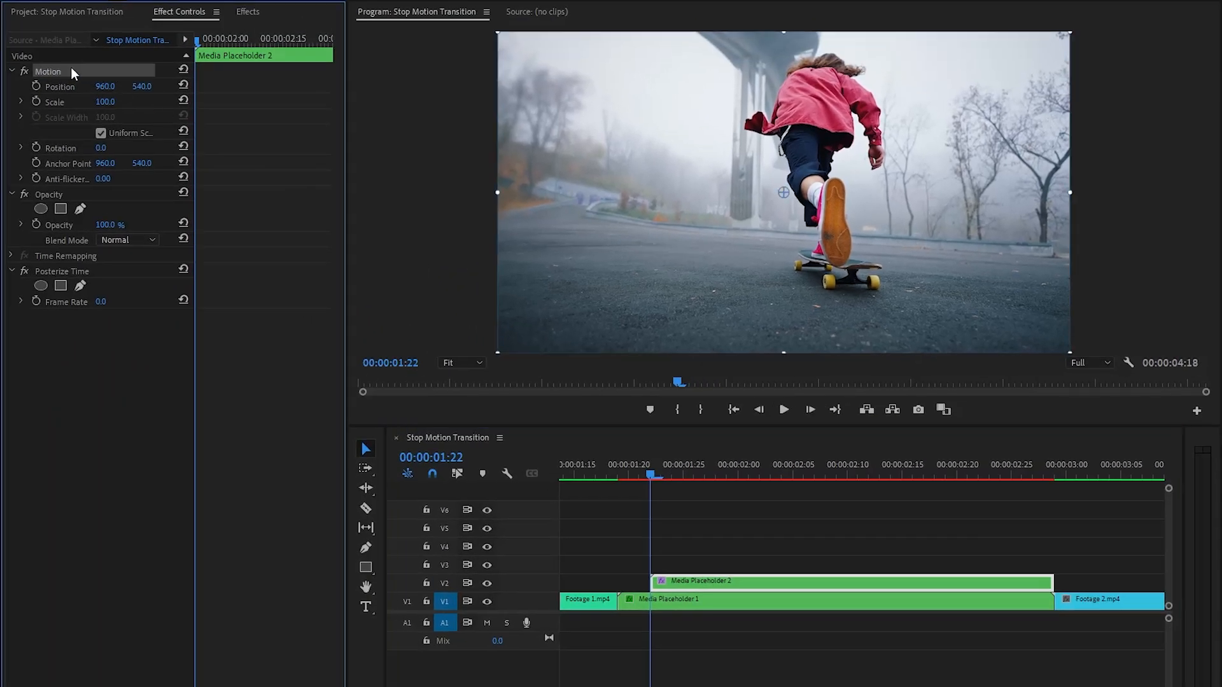
{"action": "left_click", "coordinate": [105, 86]}
{"action": "type", "text": "708"}
{"action": "key", "text": "Return"}
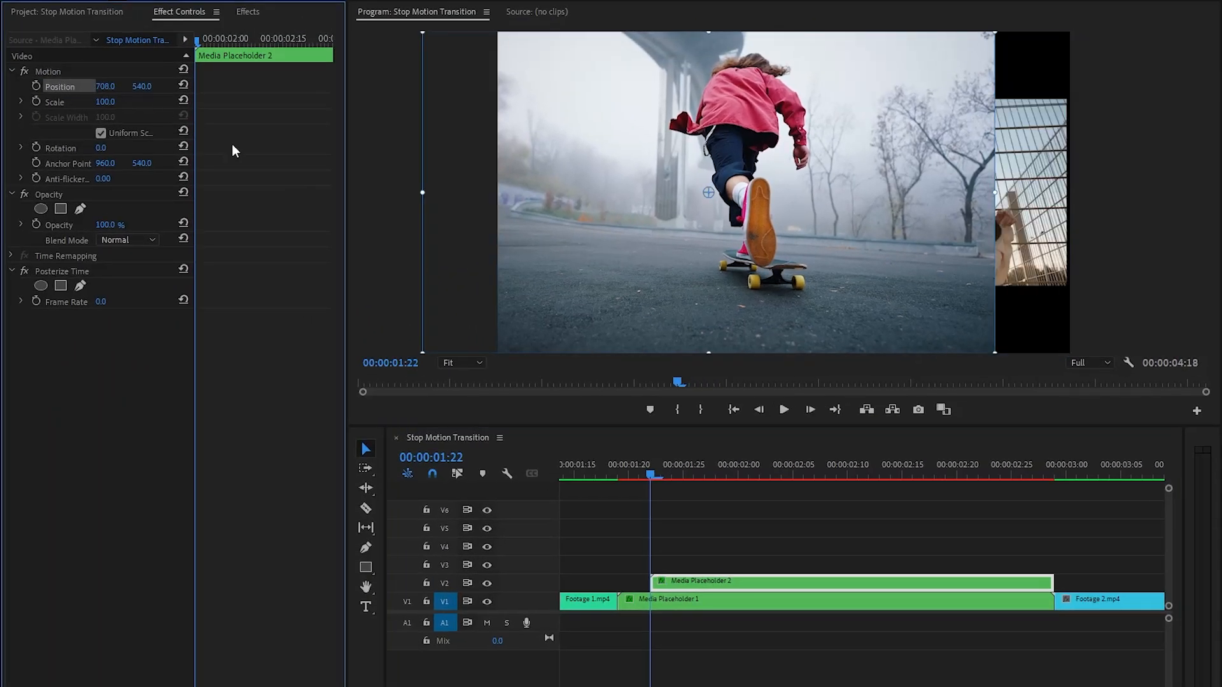
{"action": "left_click", "coordinate": [142, 87]}
{"action": "type", "text": "432"}
{"action": "key", "text": "Return"}
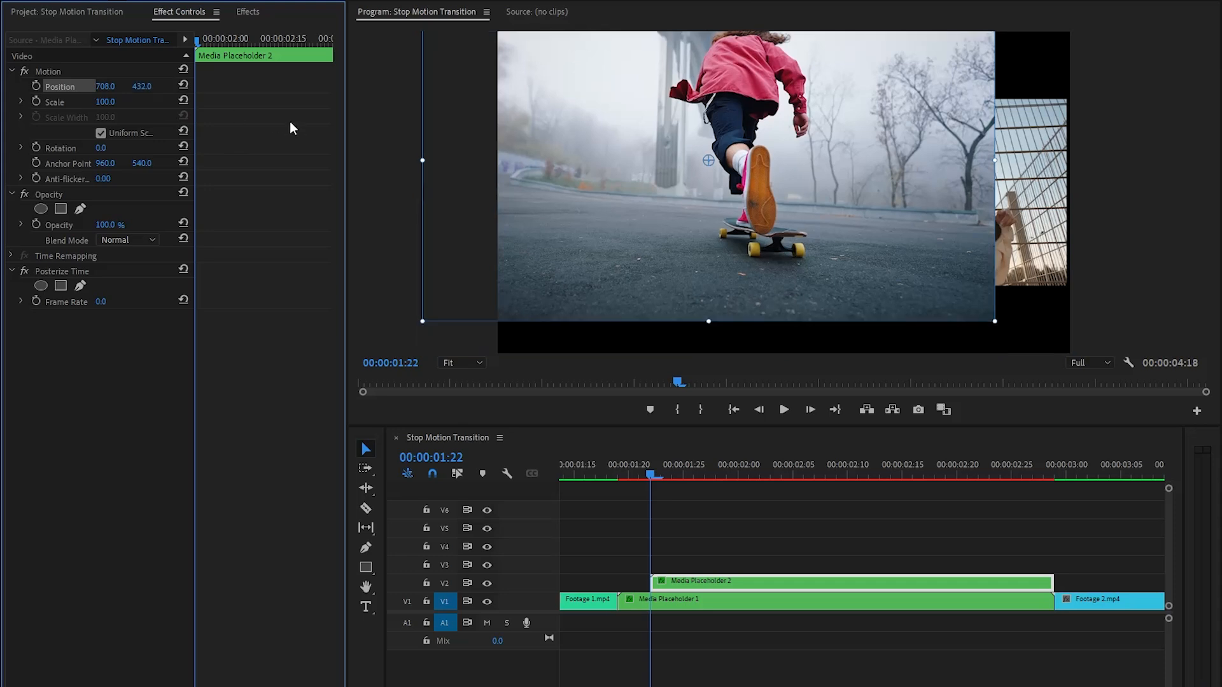
{"action": "left_click", "coordinate": [105, 101]}
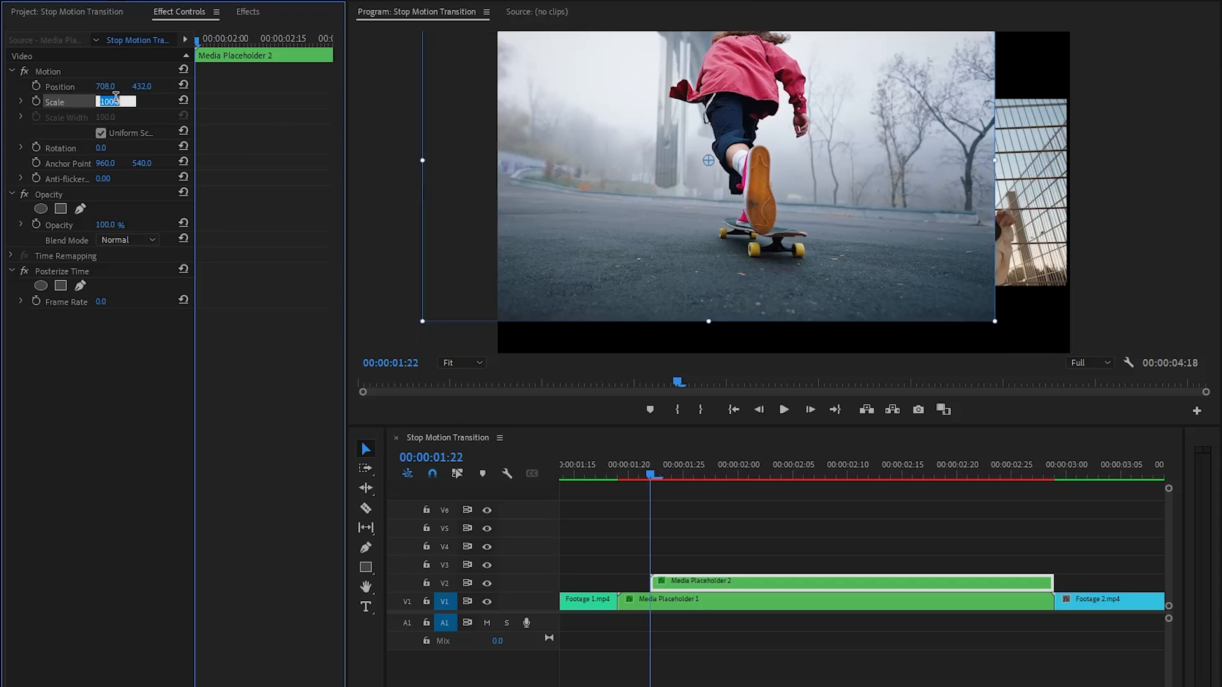
{"action": "type", "text": "64"}
{"action": "key", "text": "Return"}
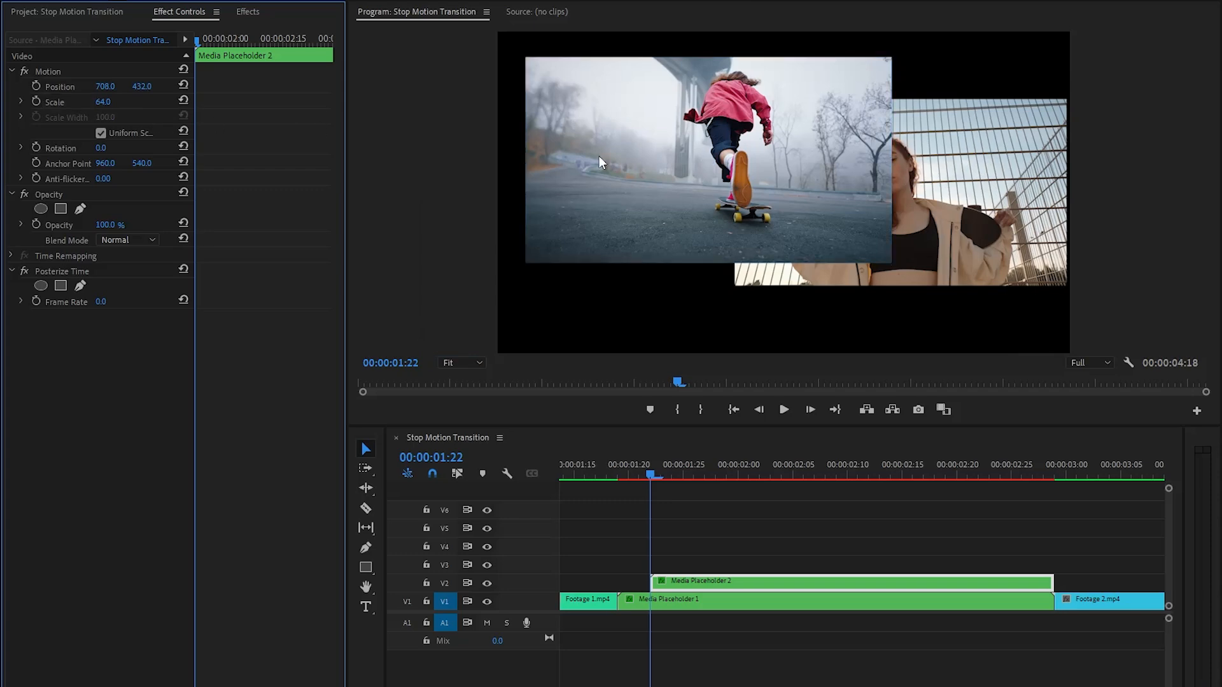
Step: Move the playhead to 00:00:02:04 and duplicate Media Placeholder 1 onto track V3 starting there
{"action": "left_click", "coordinate": [848, 509]}
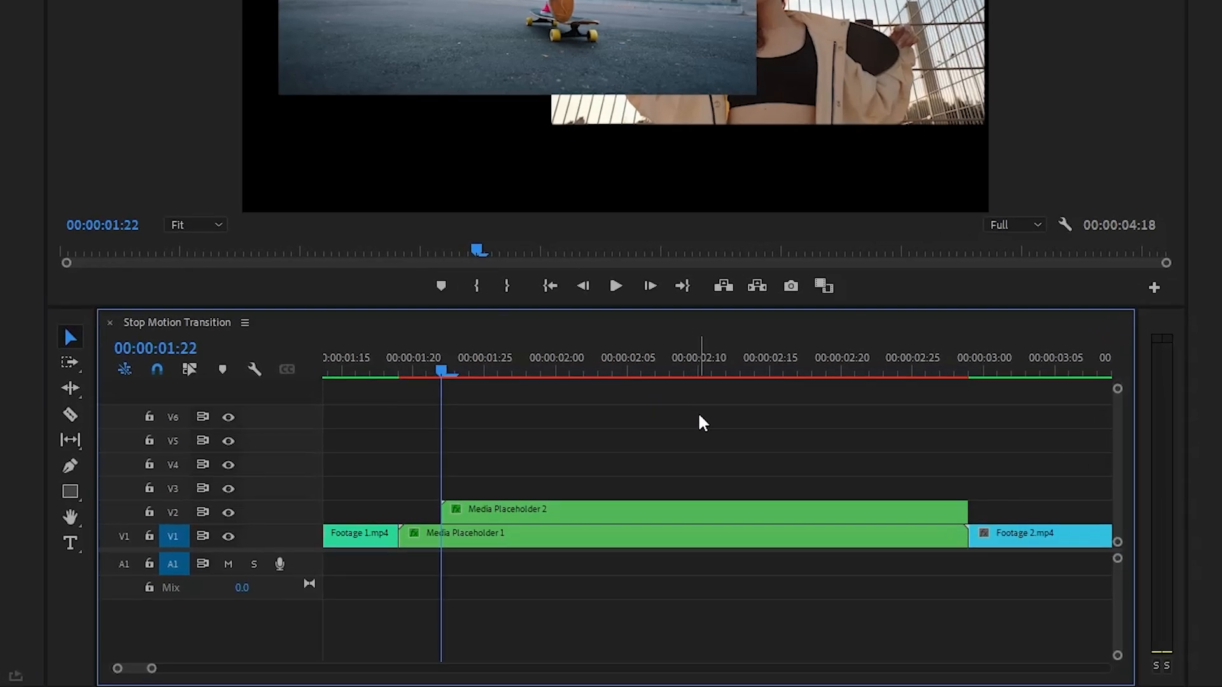
{"action": "key", "text": "shift+Right"}
{"action": "key", "text": "shift+Right"}
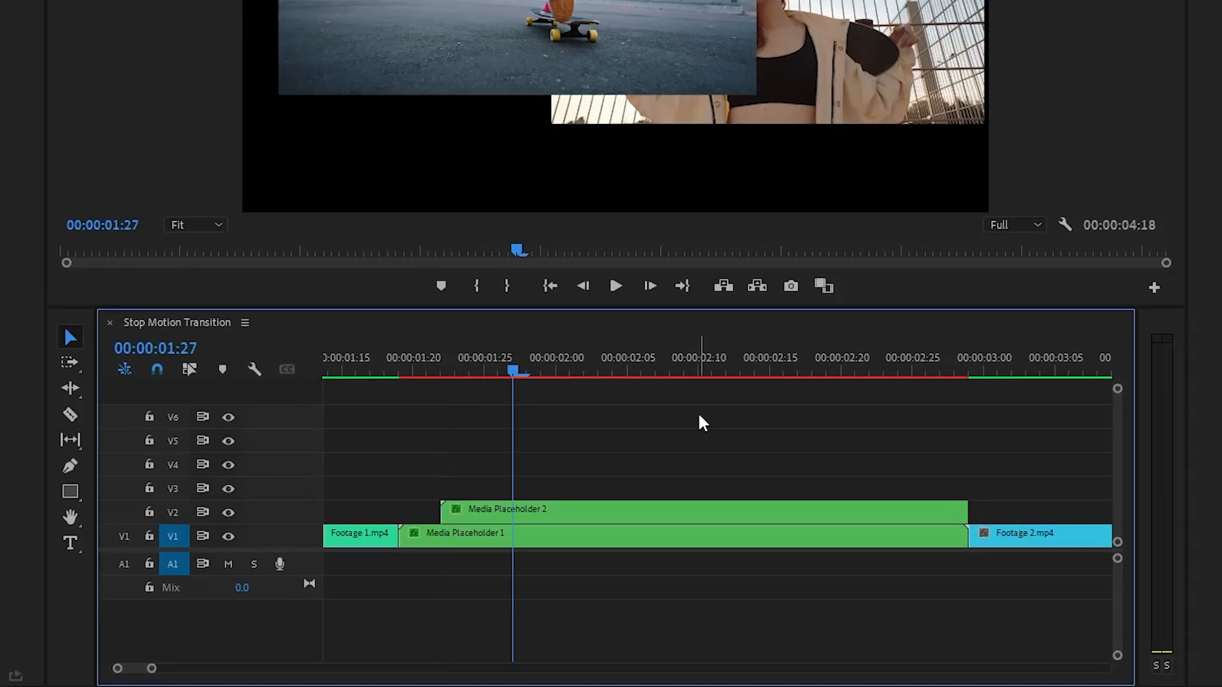
{"action": "key", "text": "Right"}
{"action": "key", "text": "Right"}
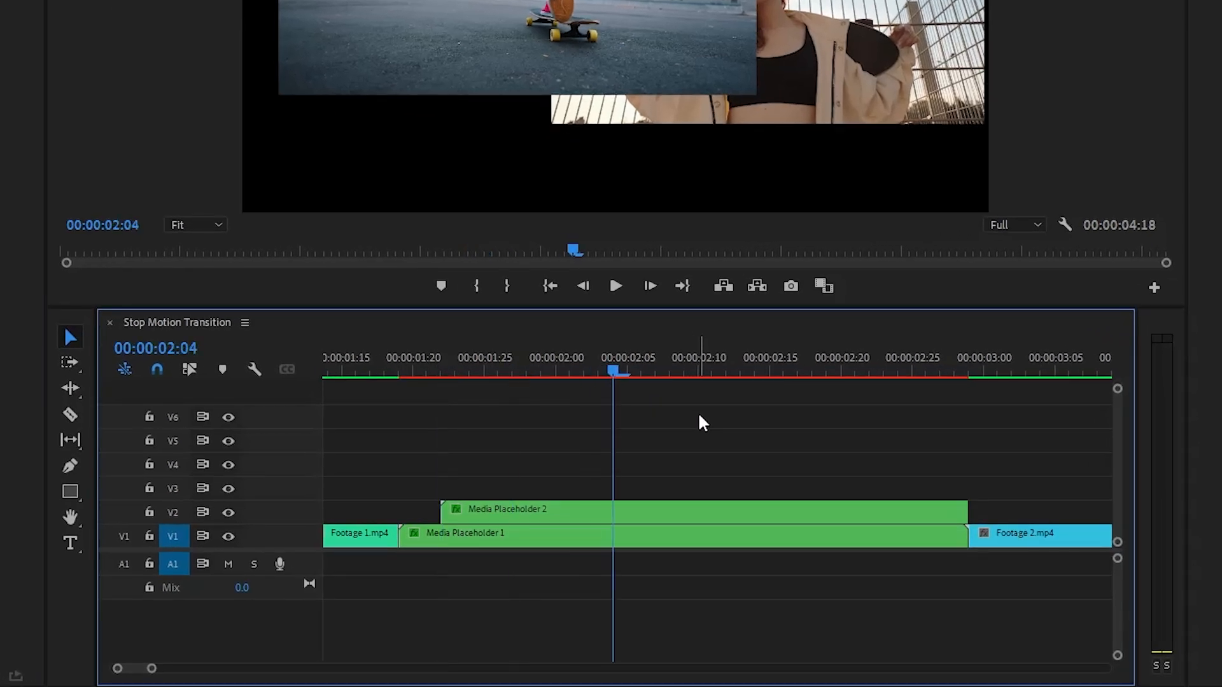
{"action": "left_click", "coordinate": [678, 545]}
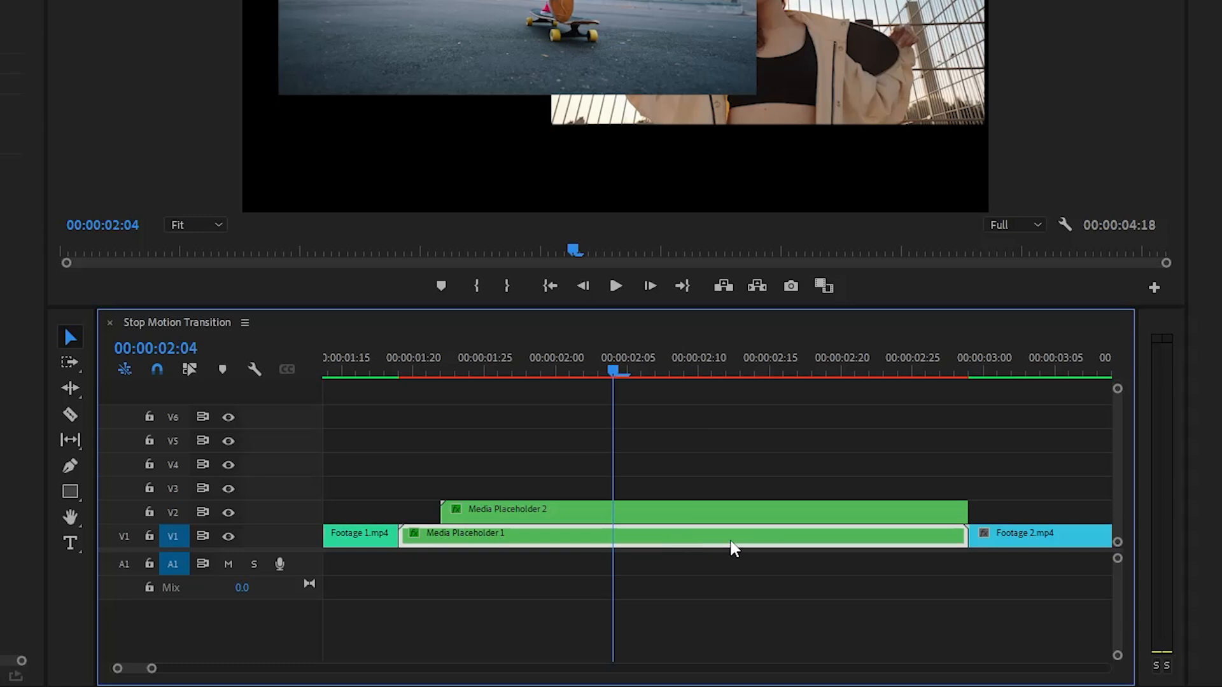
{"action": "left_click_drag", "start_coordinate": [707, 546], "coordinate": [741, 492]}
Step: Cut the Media Placeholder 1 copy on V3 where Footage 2.mp4 begins and delete the excess part
{"action": "key", "text": "c"}
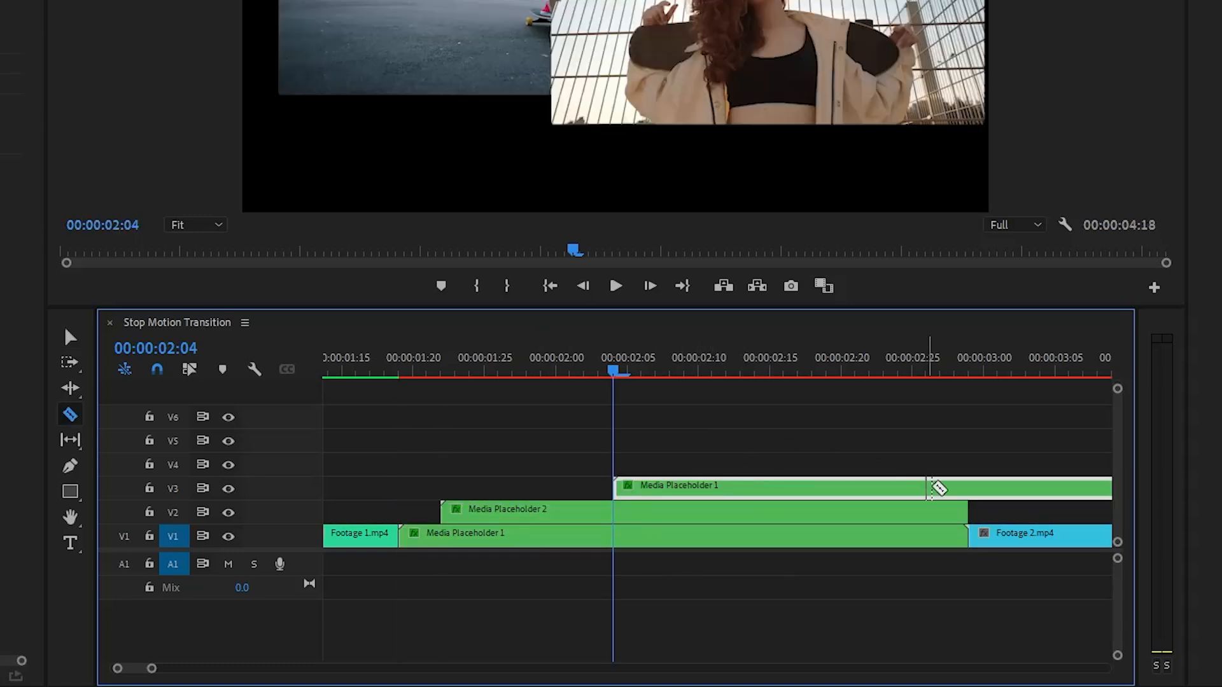
{"action": "left_click", "coordinate": [969, 490]}
{"action": "key", "text": "v"}
{"action": "left_click", "coordinate": [1000, 488]}
{"action": "key", "text": "Delete"}
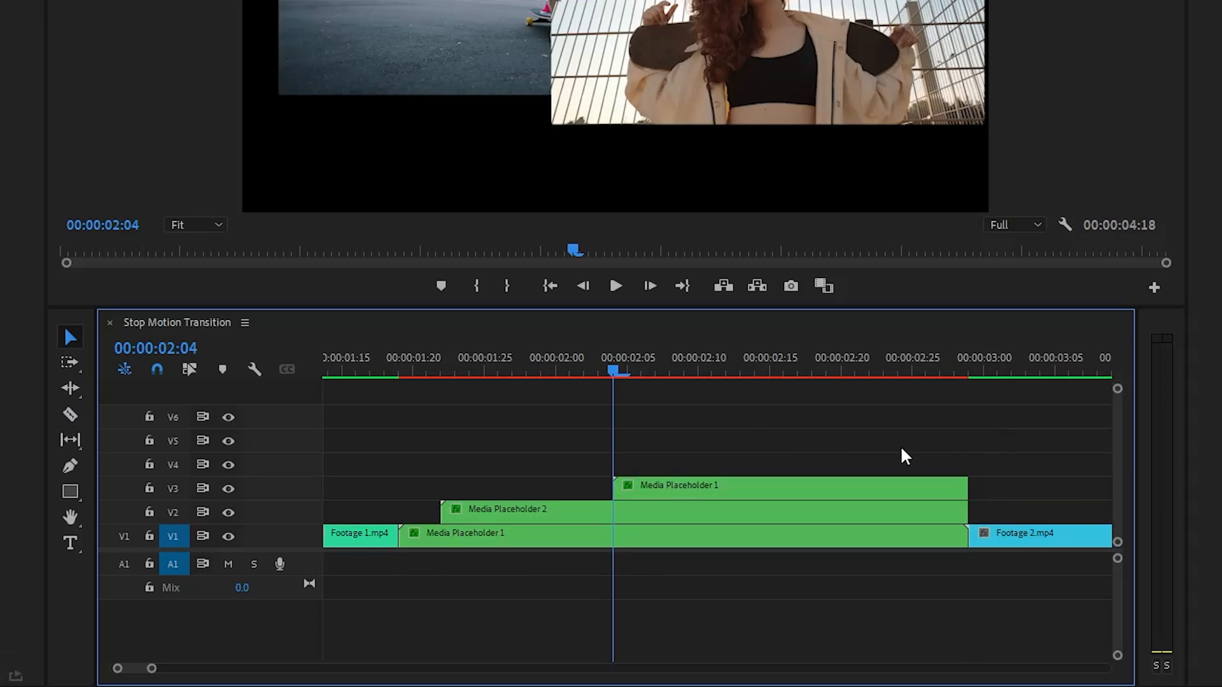
Step: Set the position of the Media Placeholder 1 copy on track V3 to 852, 586
{"action": "left_click", "coordinate": [799, 492]}
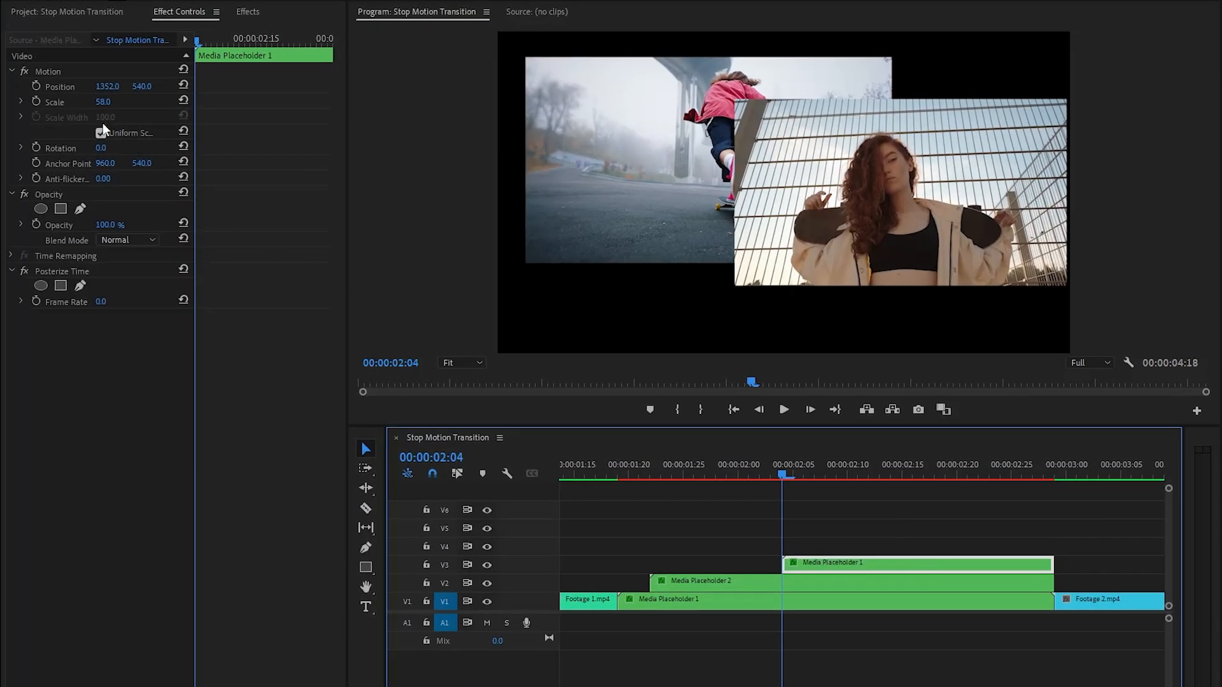
{"action": "left_click", "coordinate": [55, 70]}
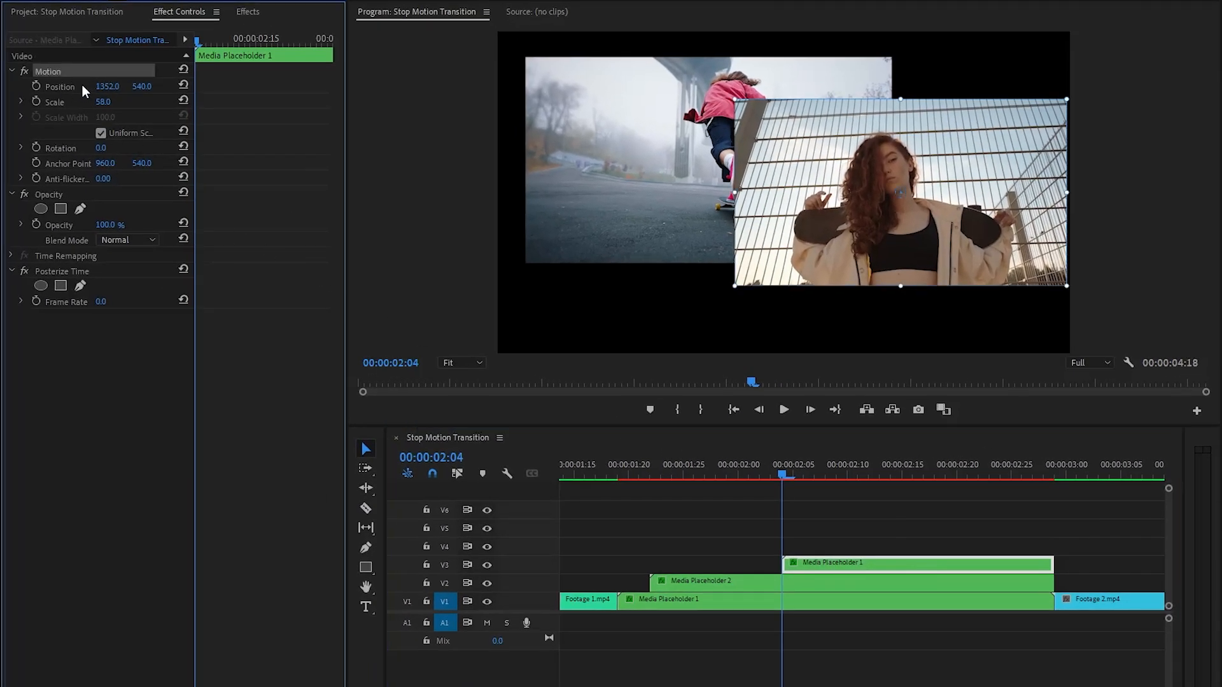
{"action": "left_click", "coordinate": [107, 87]}
{"action": "type", "text": "852"}
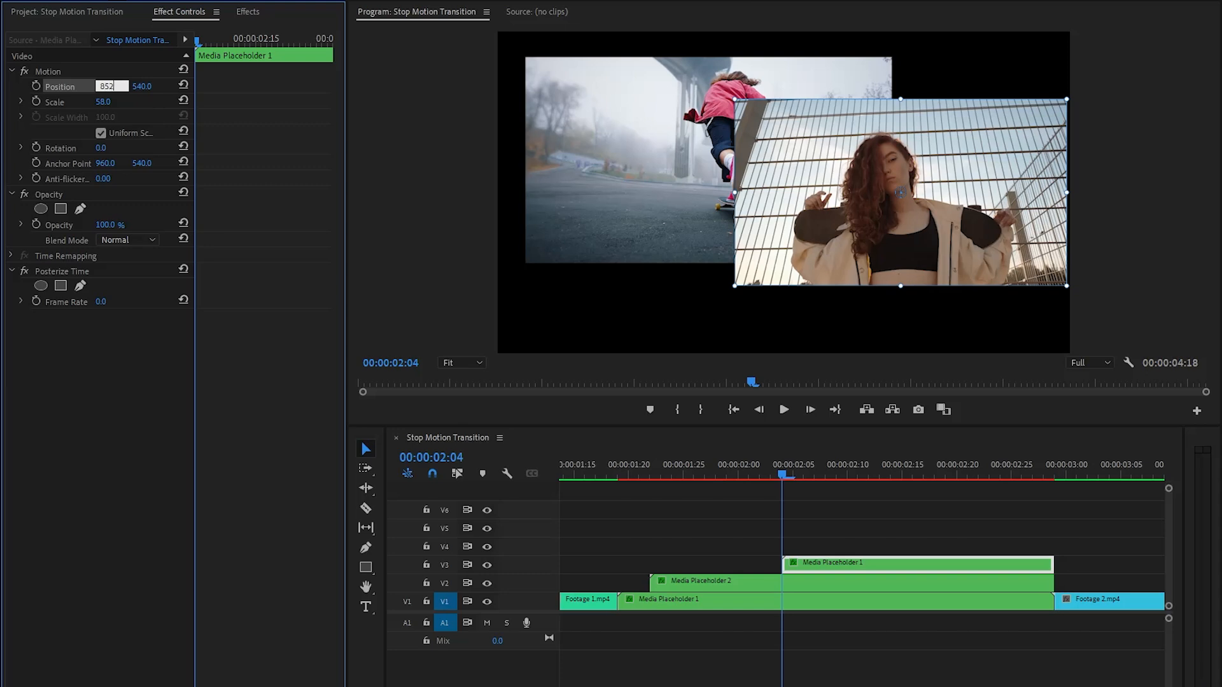
{"action": "key", "text": "Return"}
{"action": "key", "text": "Tab"}
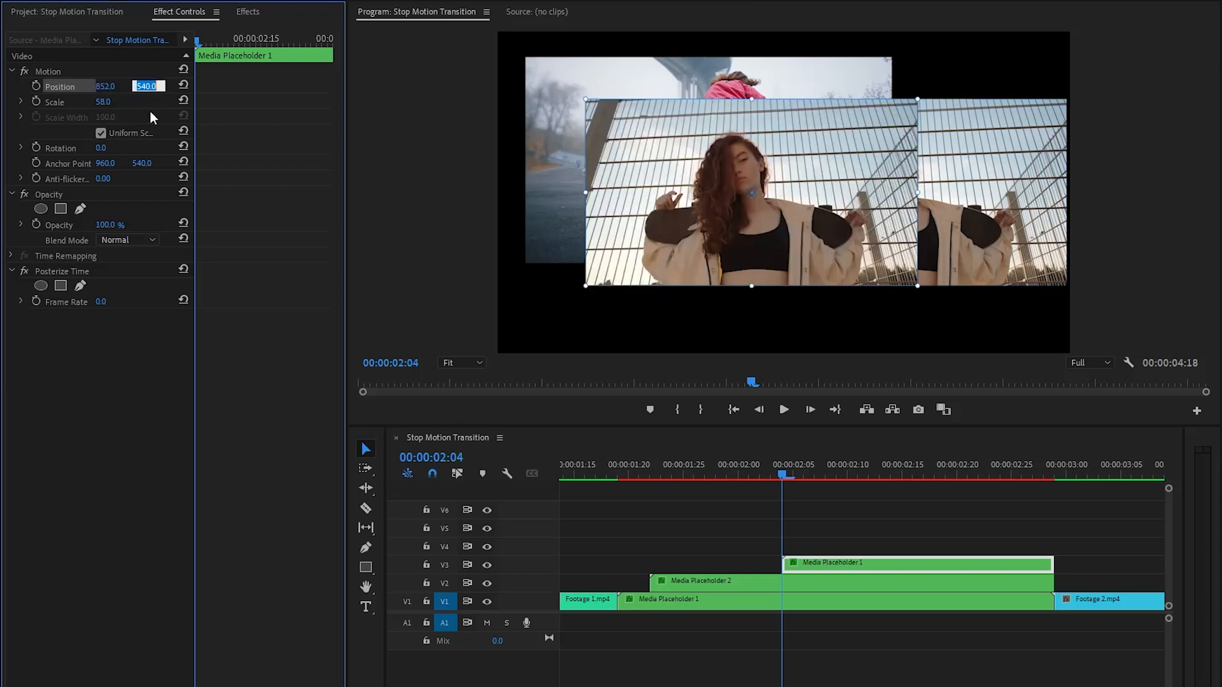
{"action": "type", "text": "586"}
{"action": "key", "text": "Return"}
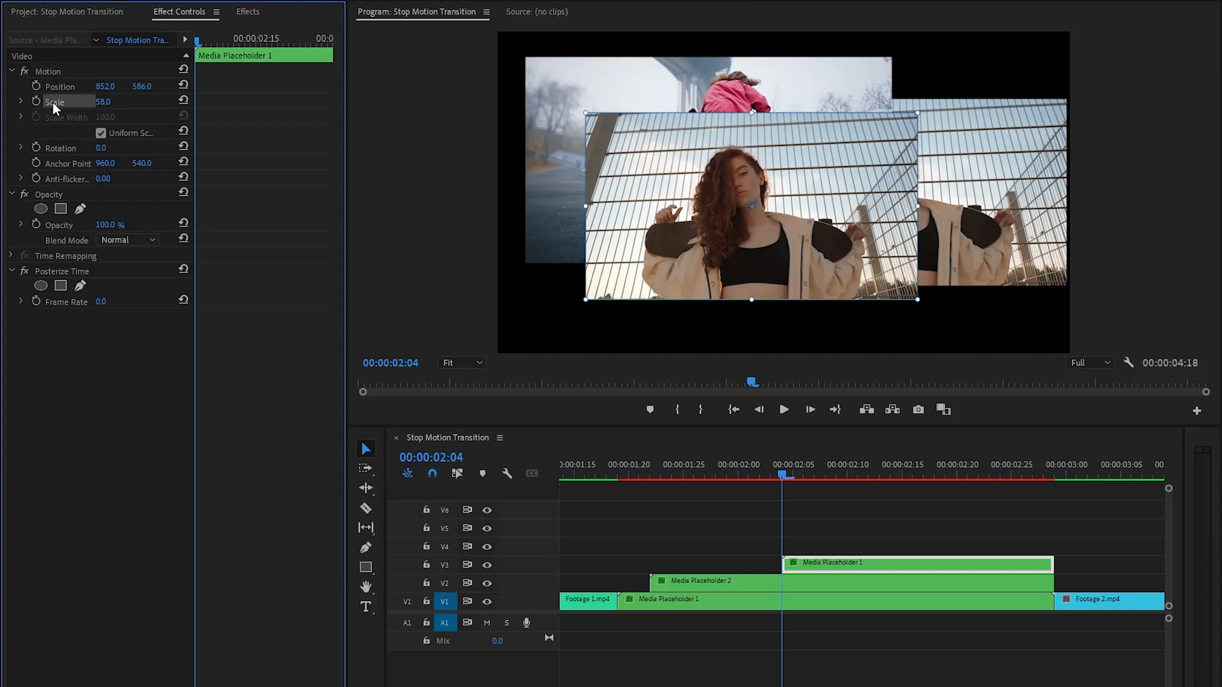
Step: Set the scale of the Media Placeholder 1 copy on track V3 to 60
{"action": "left_click", "coordinate": [105, 102]}
{"action": "type", "text": "60"}
{"action": "key", "text": "Return"}
{"action": "left_click", "coordinate": [142, 109]}
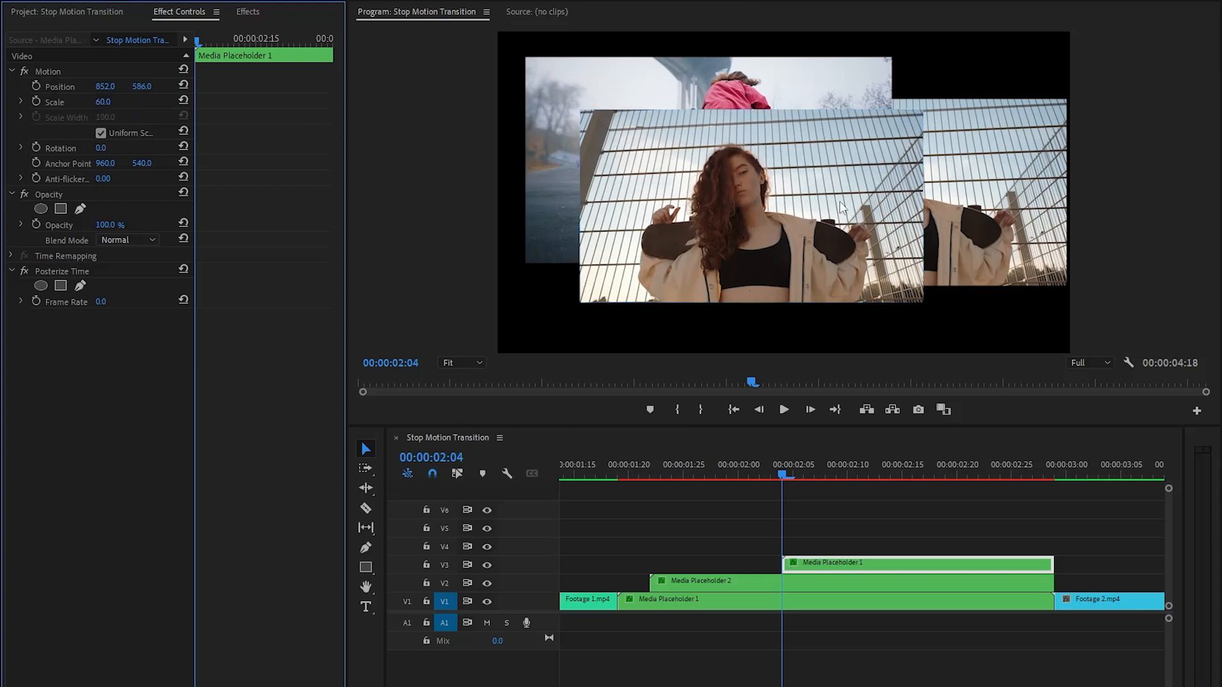
Step: Duplicate Media Placeholder 2 from track V2 onto V4 and trim the copy's start to 00:00:02:11
{"action": "left_click", "coordinate": [782, 474]}
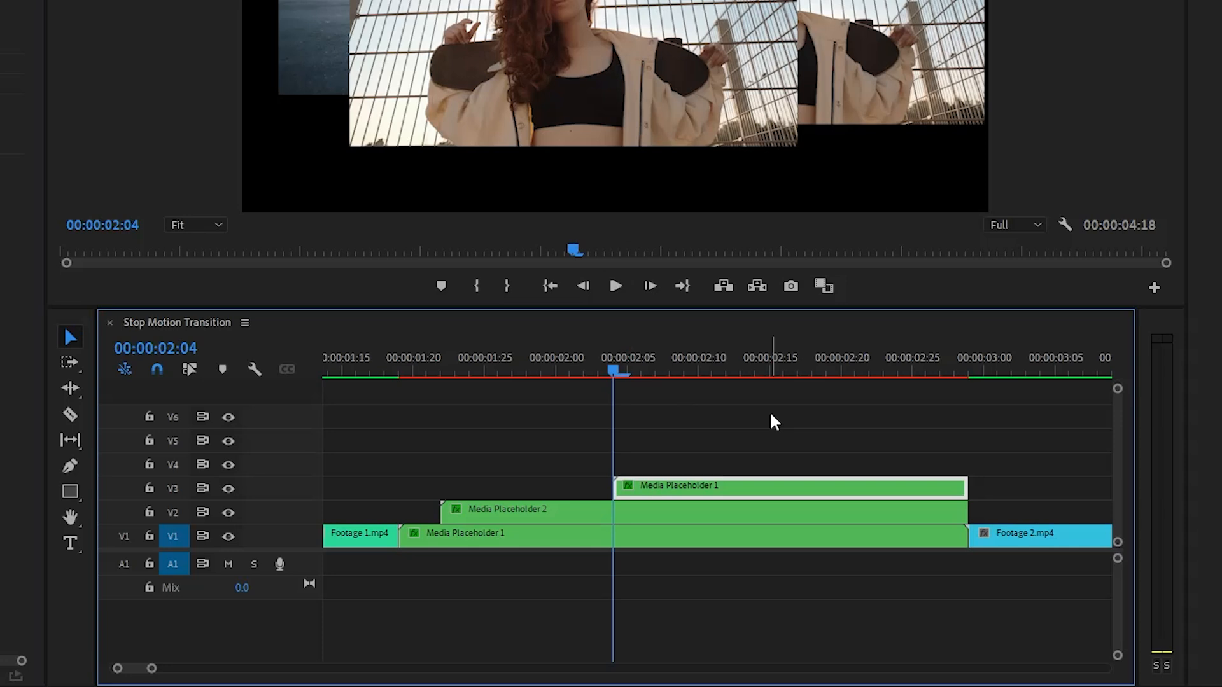
{"action": "key", "text": "Right"}
{"action": "key", "text": "Right"}
{"action": "key", "text": "Right"}
{"action": "key", "text": "Right"}
{"action": "key", "text": "Right"}
{"action": "key", "text": "Right"}
{"action": "key", "text": "Right"}
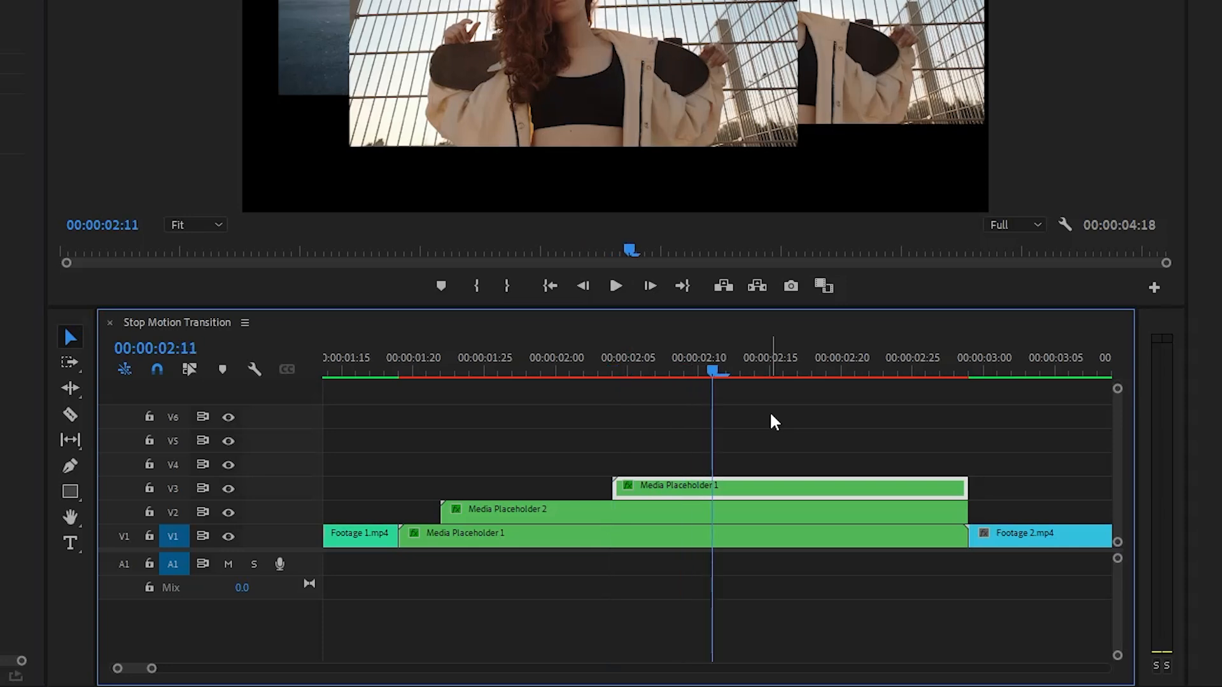
{"action": "left_click", "coordinate": [715, 514]}
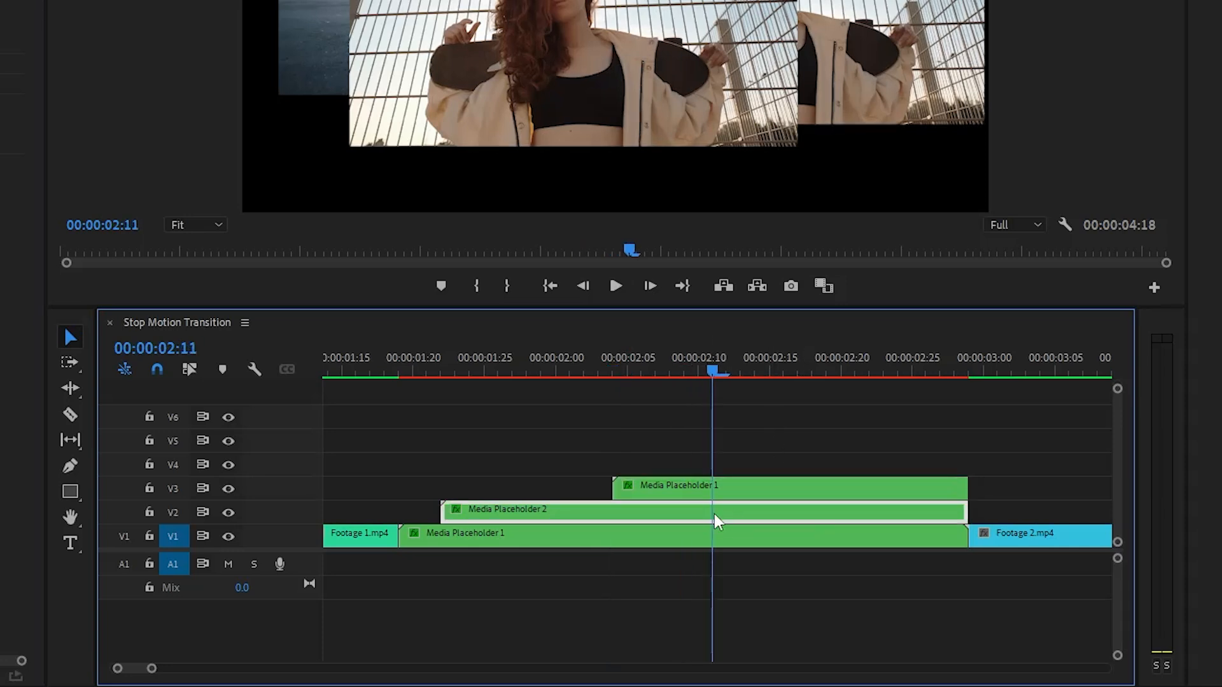
{"action": "left_click_drag", "start_coordinate": [704, 514], "coordinate": [707, 466]}
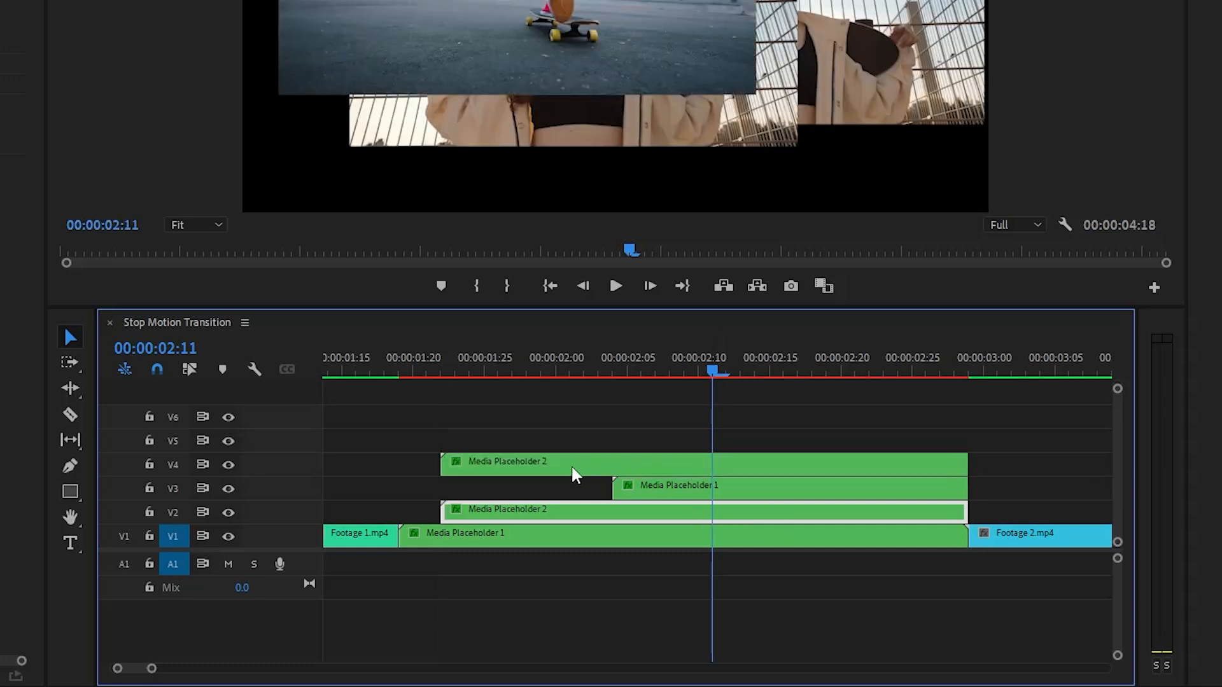
{"action": "left_click_drag", "start_coordinate": [709, 468], "coordinate": [712, 468]}
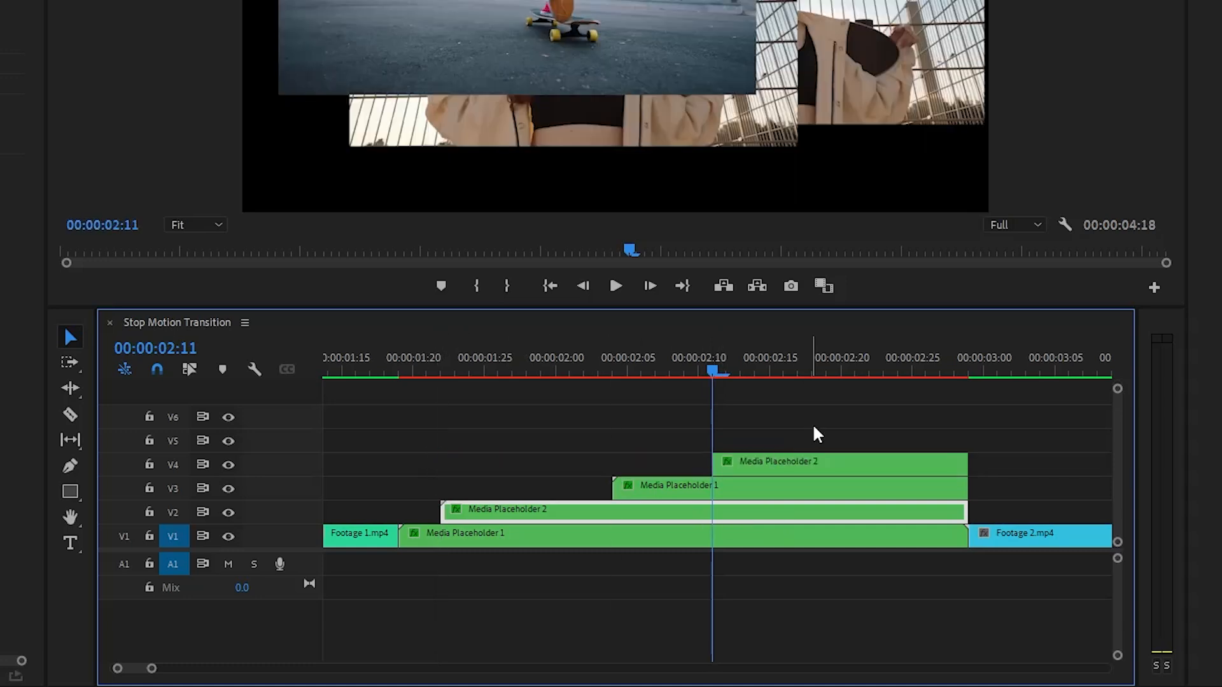
Step: Set the position of the Media Placeholder 2 copy on track V4 to 1018, 632
{"action": "left_click", "coordinate": [797, 470]}
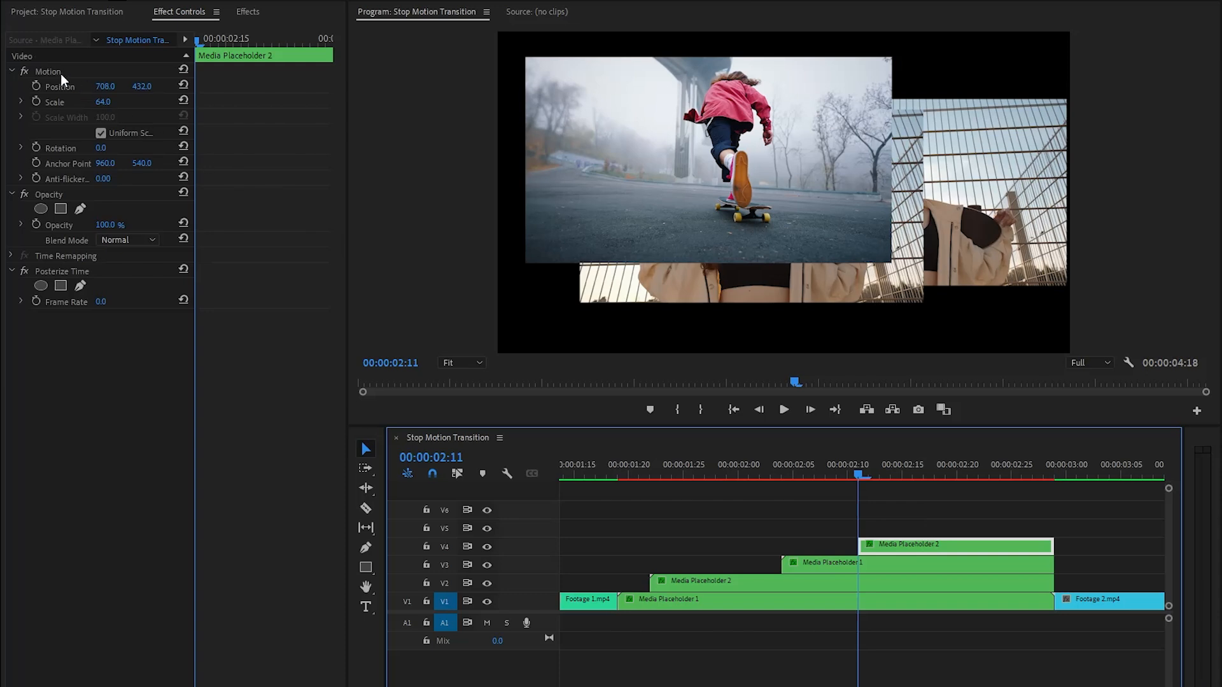
{"action": "left_click", "coordinate": [62, 75]}
{"action": "left_click_drag", "start_coordinate": [103, 86], "coordinate": [112, 83]}
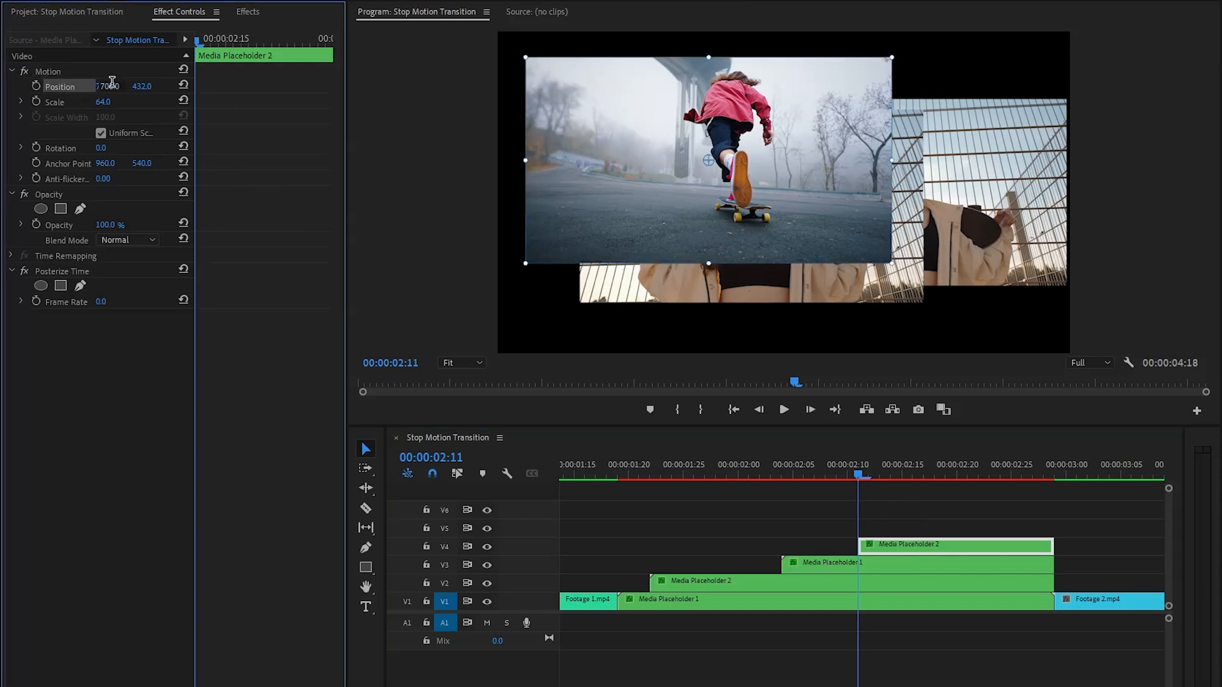
{"action": "left_click", "coordinate": [112, 84]}
{"action": "type", "text": "1018"}
{"action": "key", "text": "Return"}
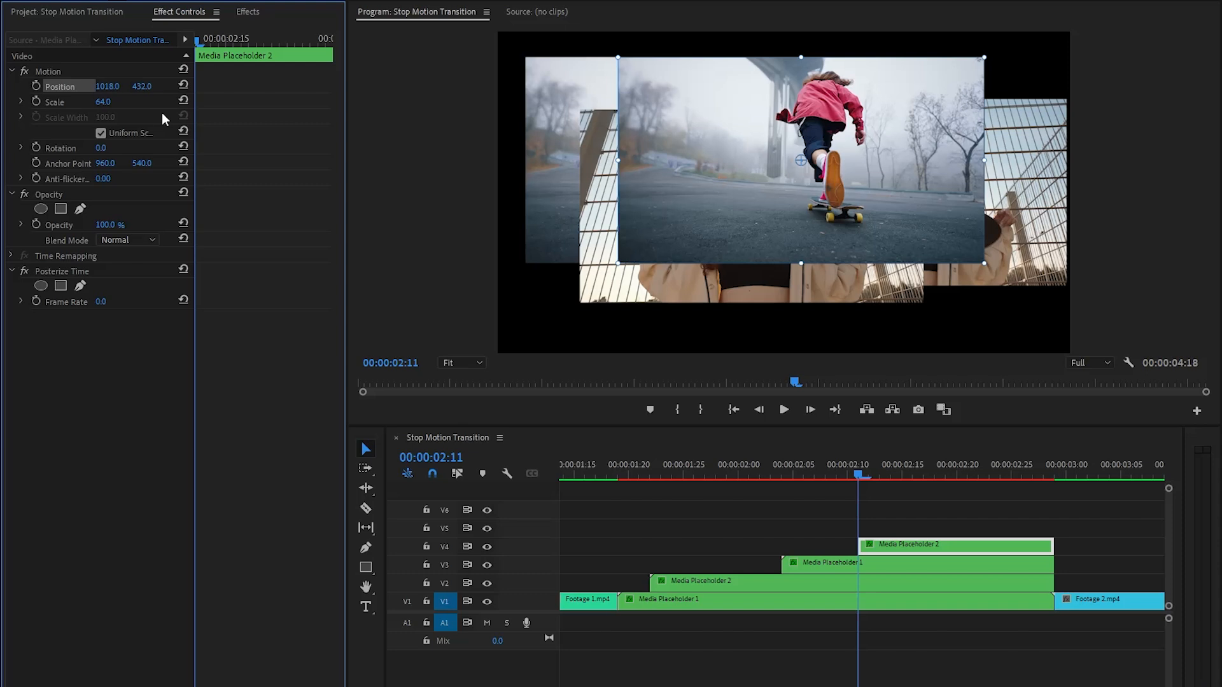
{"action": "type", "text": "632"}
{"action": "key", "text": "Return"}
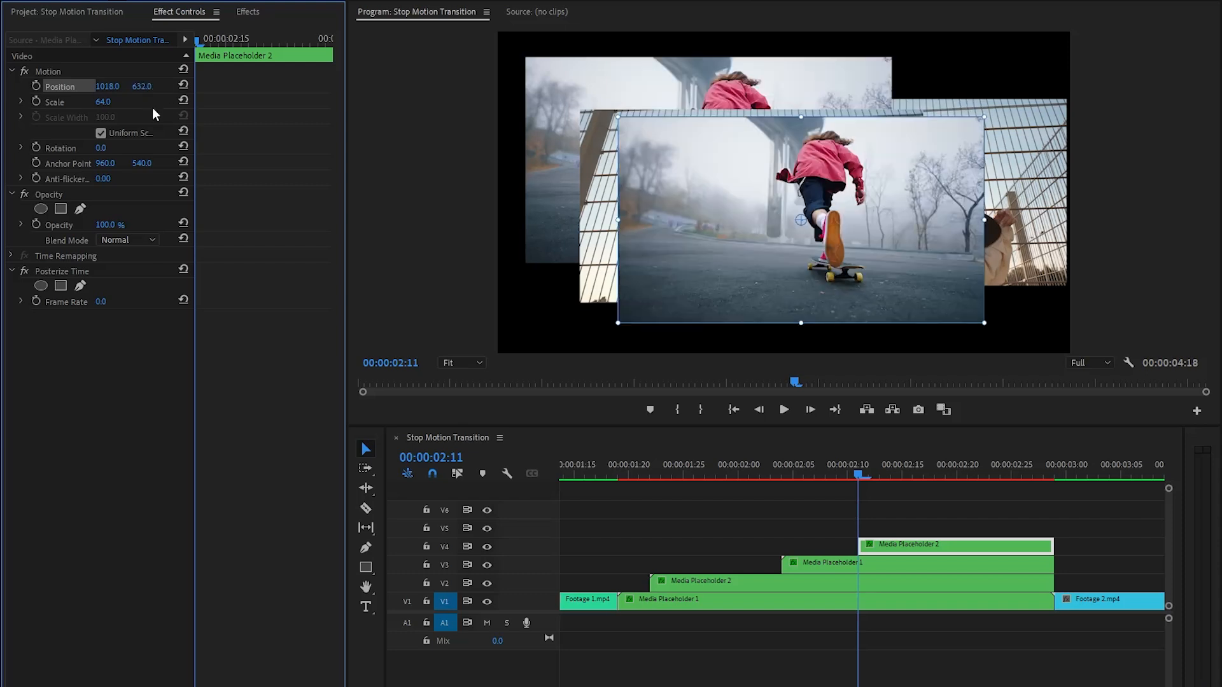
Step: Set the scale of the Media Placeholder 2 copy on track V4 to 65 and its rotation to -3°
{"action": "left_click", "coordinate": [103, 102]}
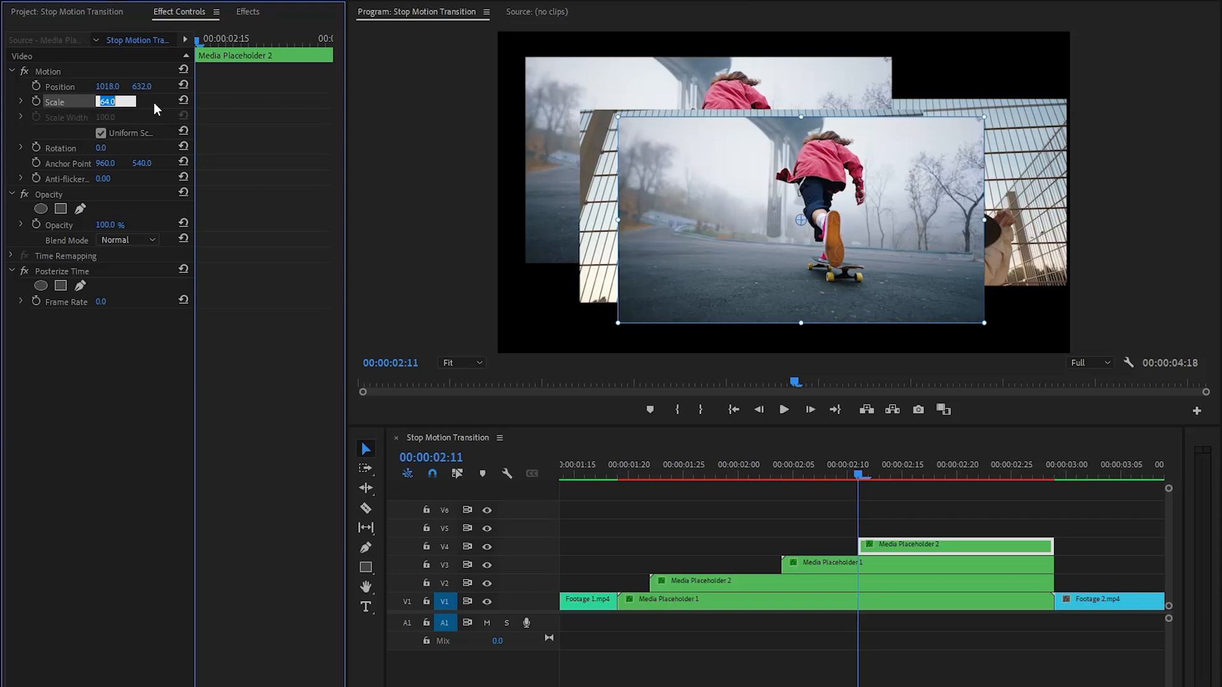
{"action": "type", "text": "65"}
{"action": "key", "text": "Return"}
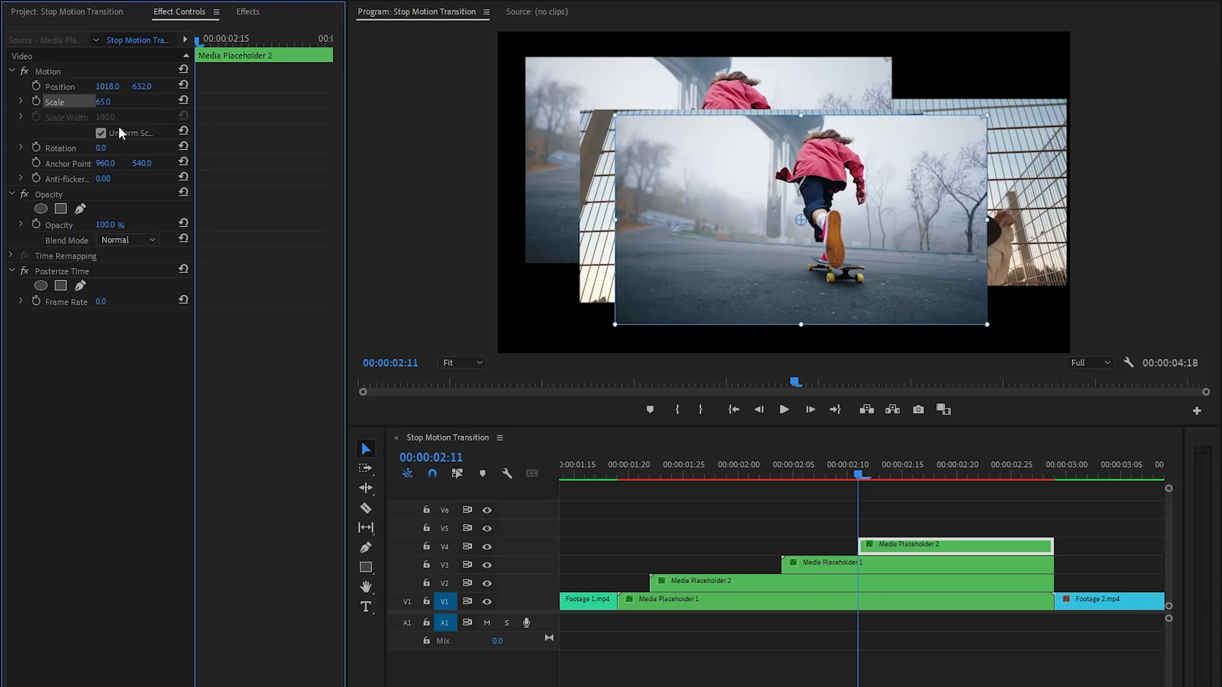
{"action": "left_click", "coordinate": [101, 148]}
{"action": "type", "text": "-3"}
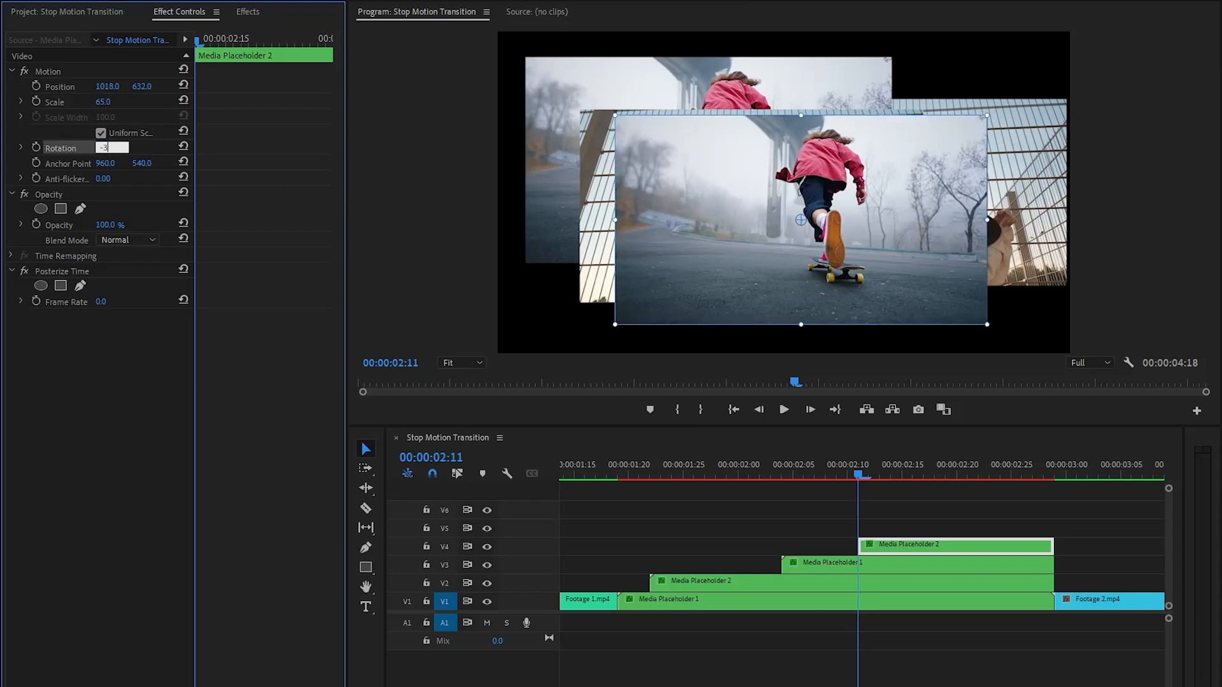
{"action": "key", "text": "Return"}
{"action": "left_click", "coordinate": [143, 148]}
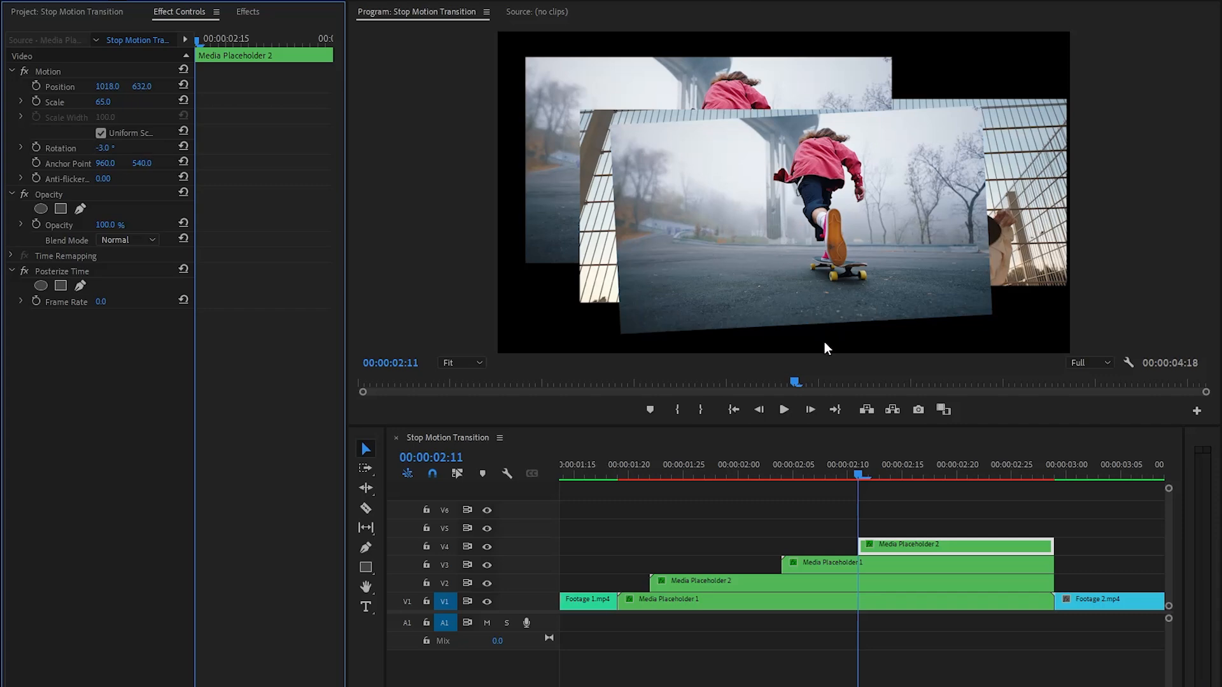
Step: Duplicate the Media Placeholder 2 copy from V4 onto V5 and trim the new copy's start to 00:00:02:16
{"action": "left_click", "coordinate": [863, 478]}
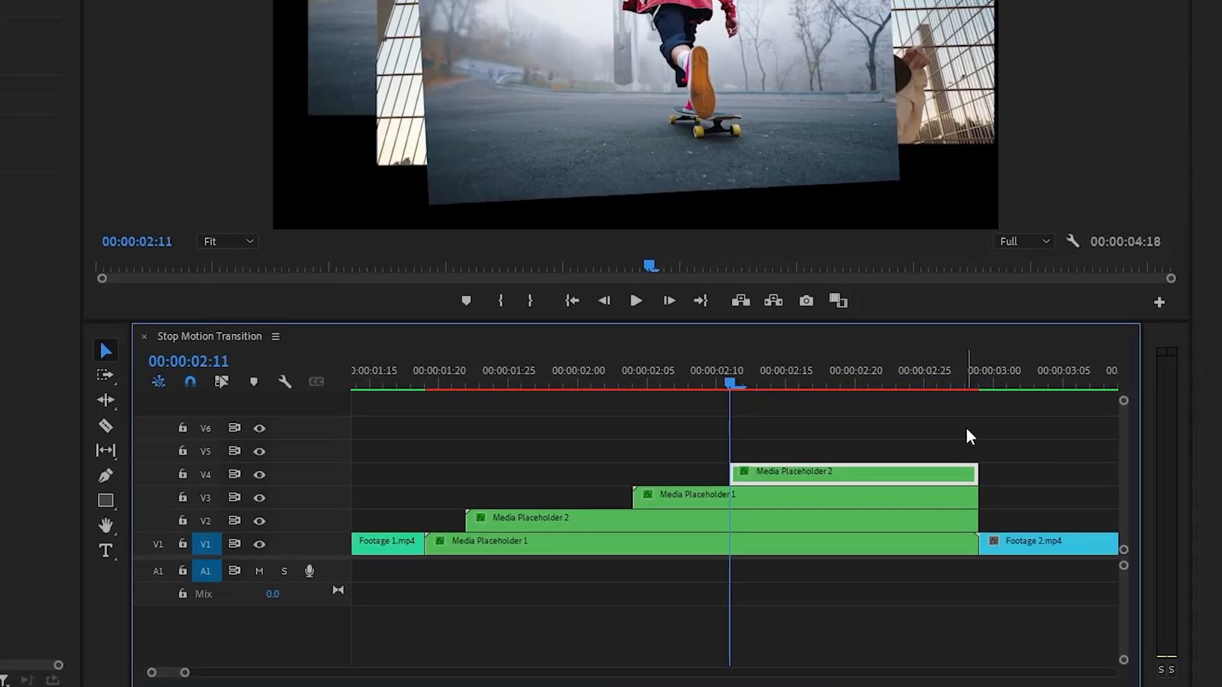
{"action": "key", "text": "Right"}
{"action": "key", "text": "Right"}
{"action": "key", "text": "Right"}
{"action": "key", "text": "Right"}
{"action": "key", "text": "Right"}
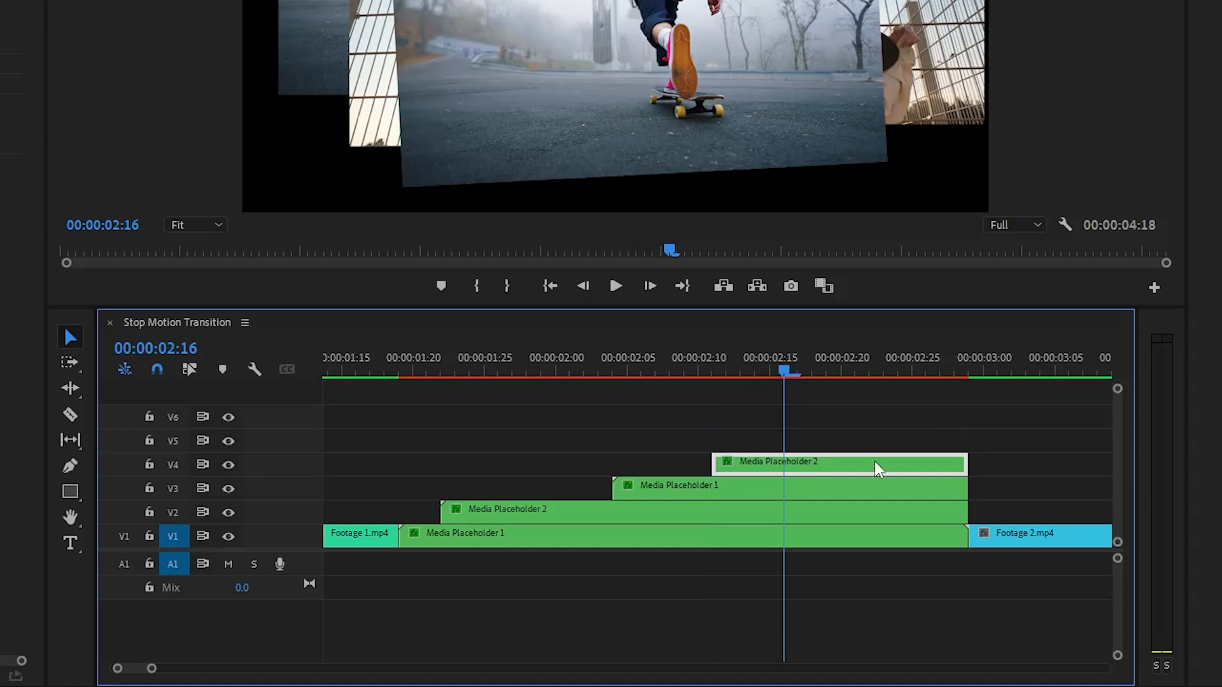
{"action": "left_click_drag", "start_coordinate": [867, 466], "coordinate": [866, 445]}
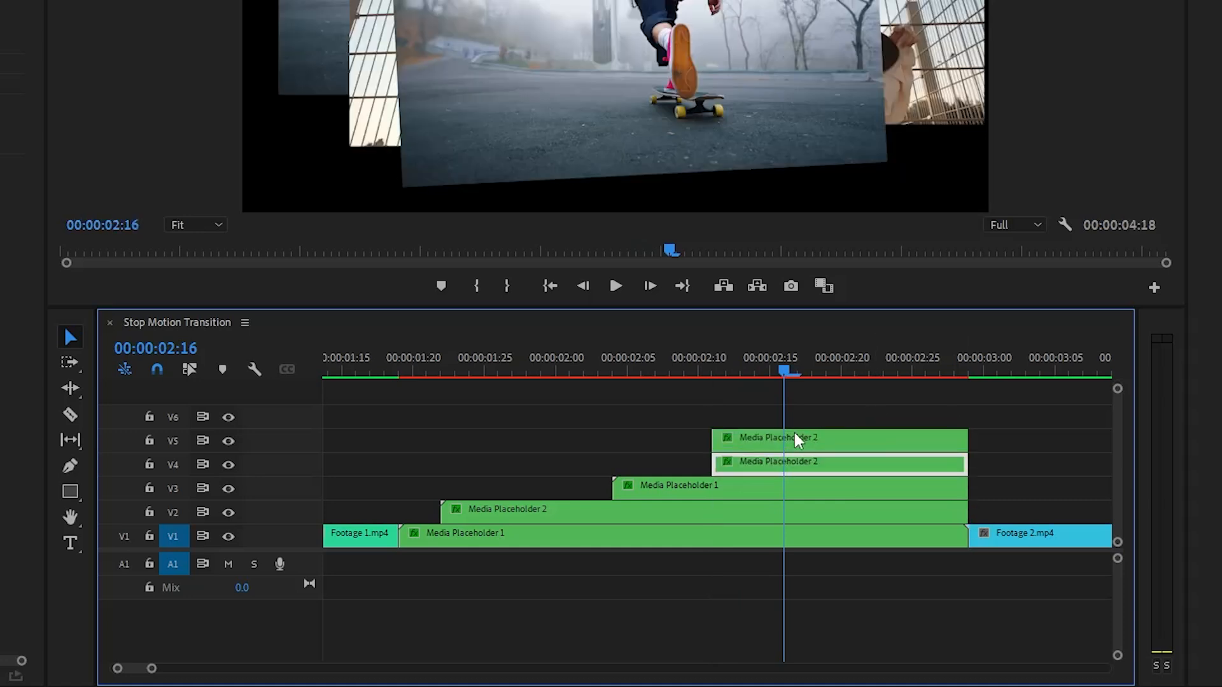
{"action": "left_click_drag", "start_coordinate": [720, 440], "coordinate": [784, 441]}
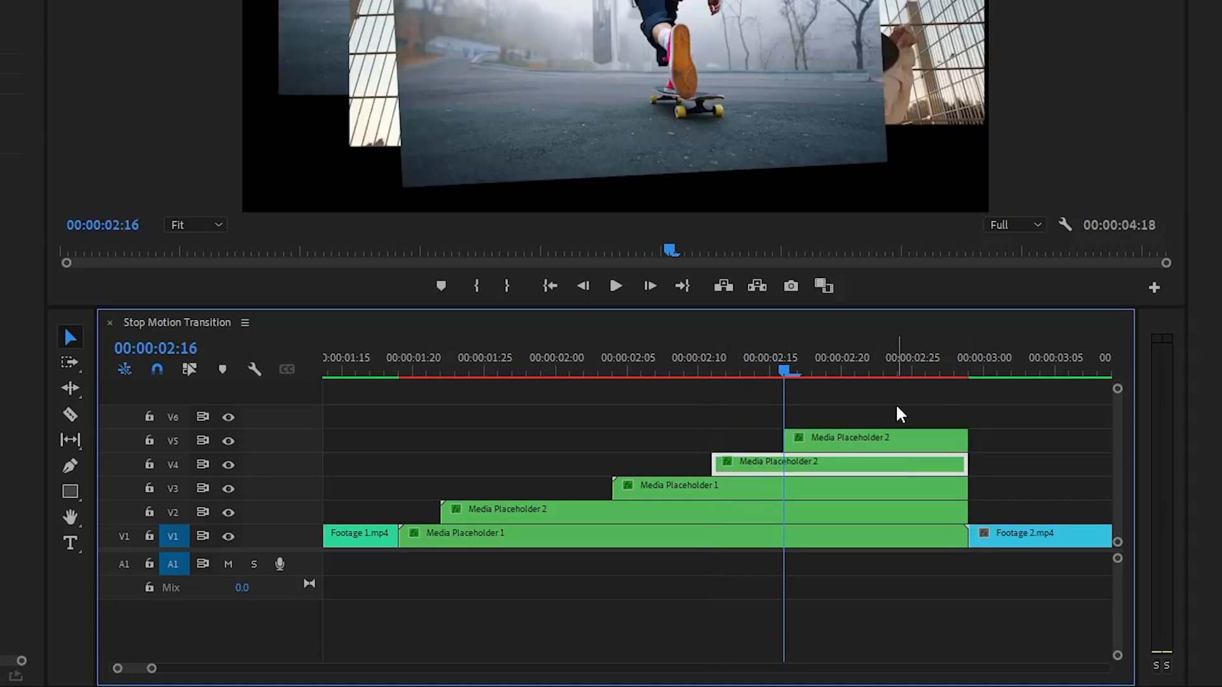
Step: Set the position of the Media Placeholder 2 copy on track V5 to 1160, 734
{"action": "left_click", "coordinate": [878, 439]}
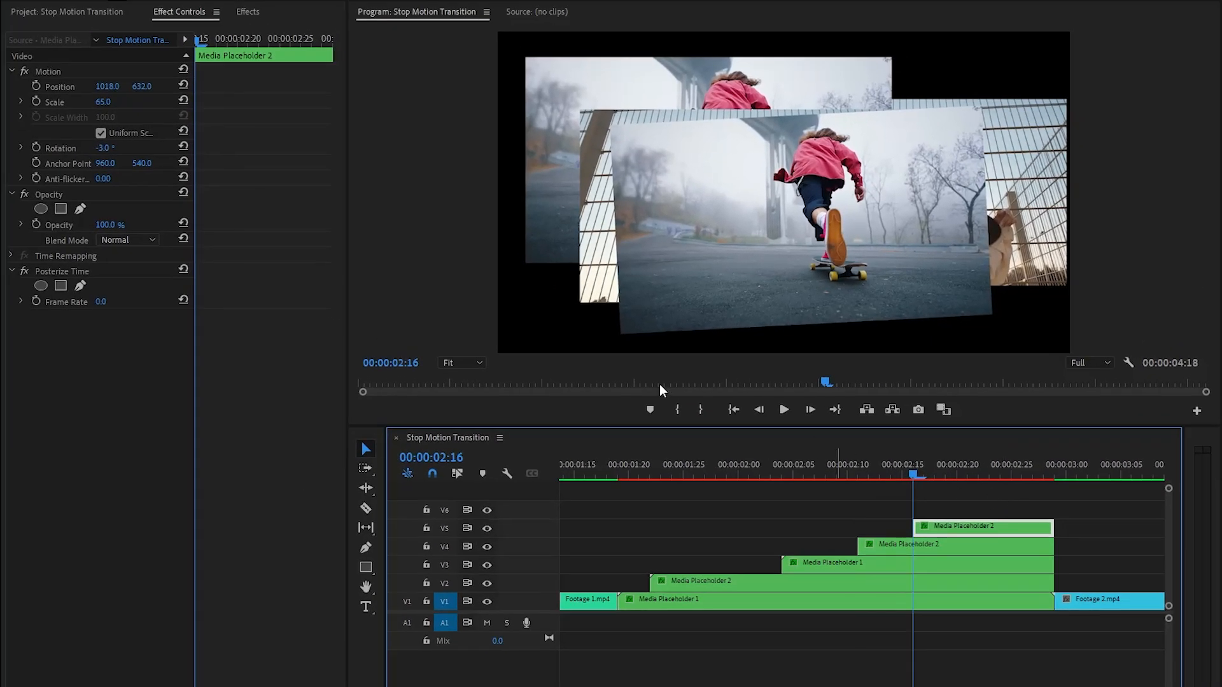
{"action": "left_click", "coordinate": [86, 71]}
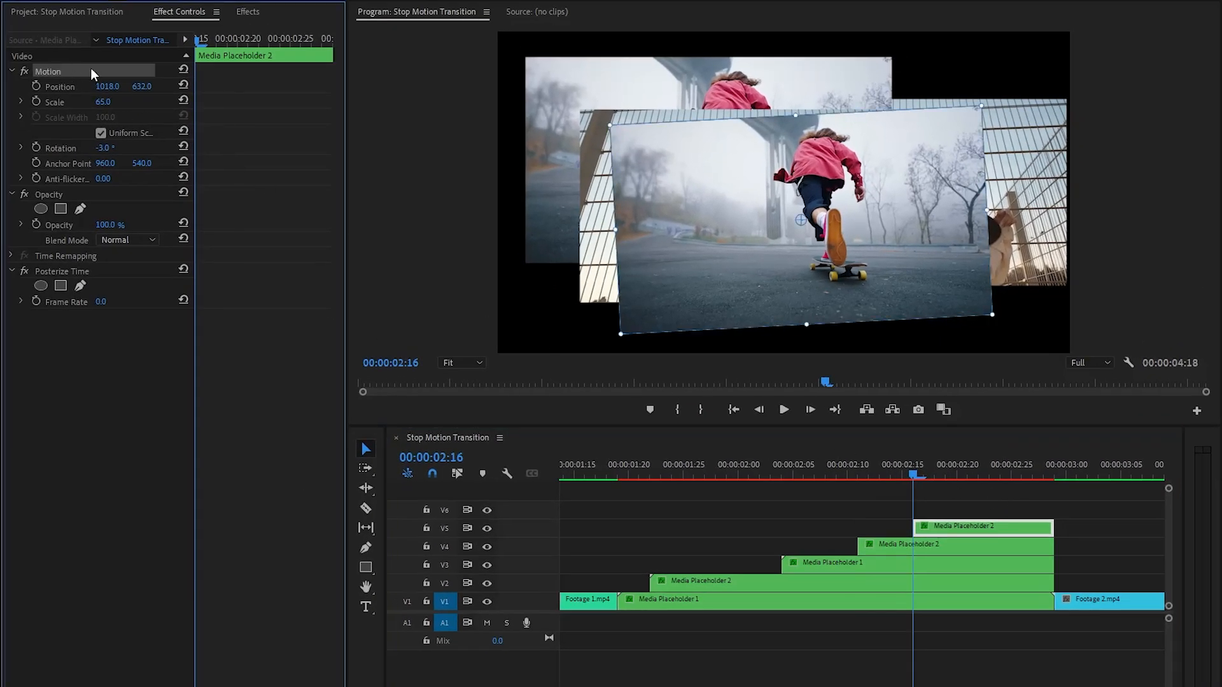
{"action": "left_click", "coordinate": [109, 86]}
{"action": "type", "text": "1160"}
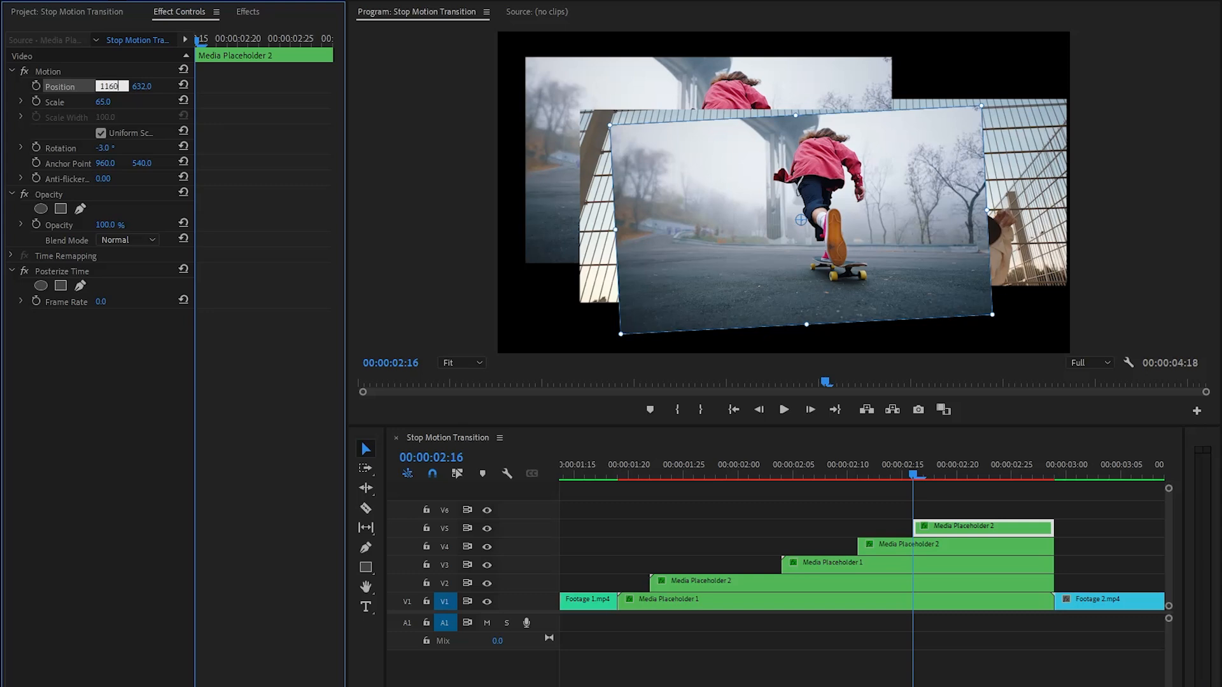
{"action": "key", "text": "Return"}
{"action": "left_click", "coordinate": [147, 86]}
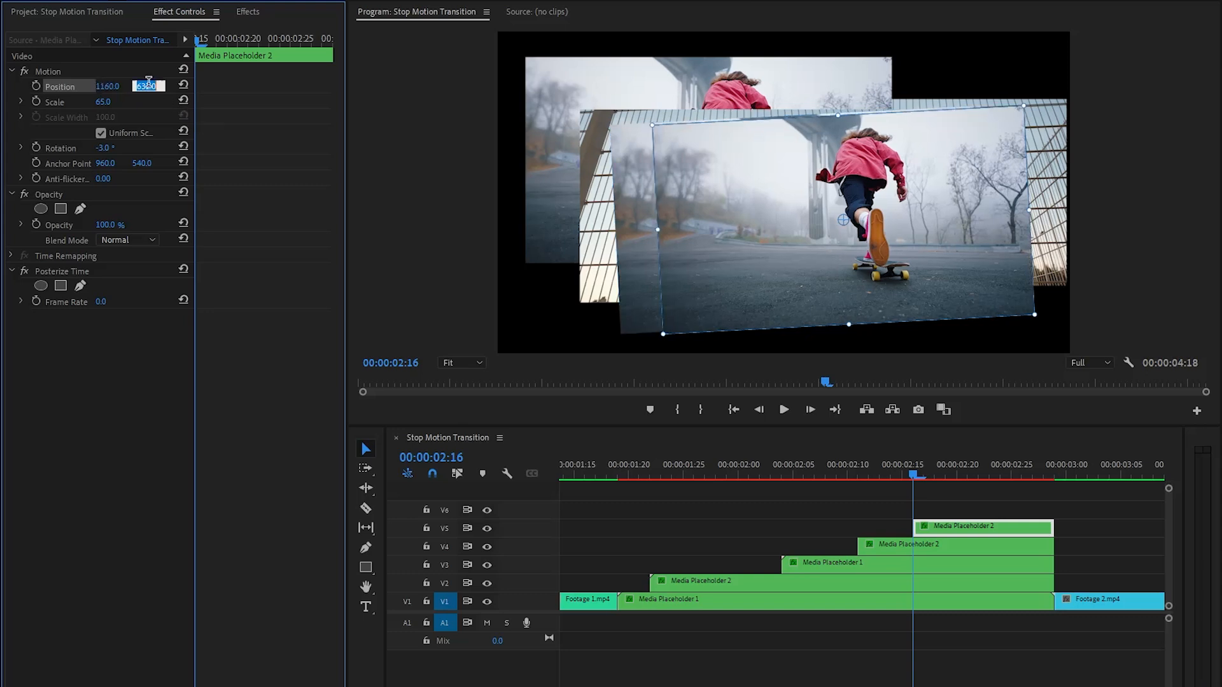
{"action": "type", "text": "734"}
{"action": "key", "text": "Return"}
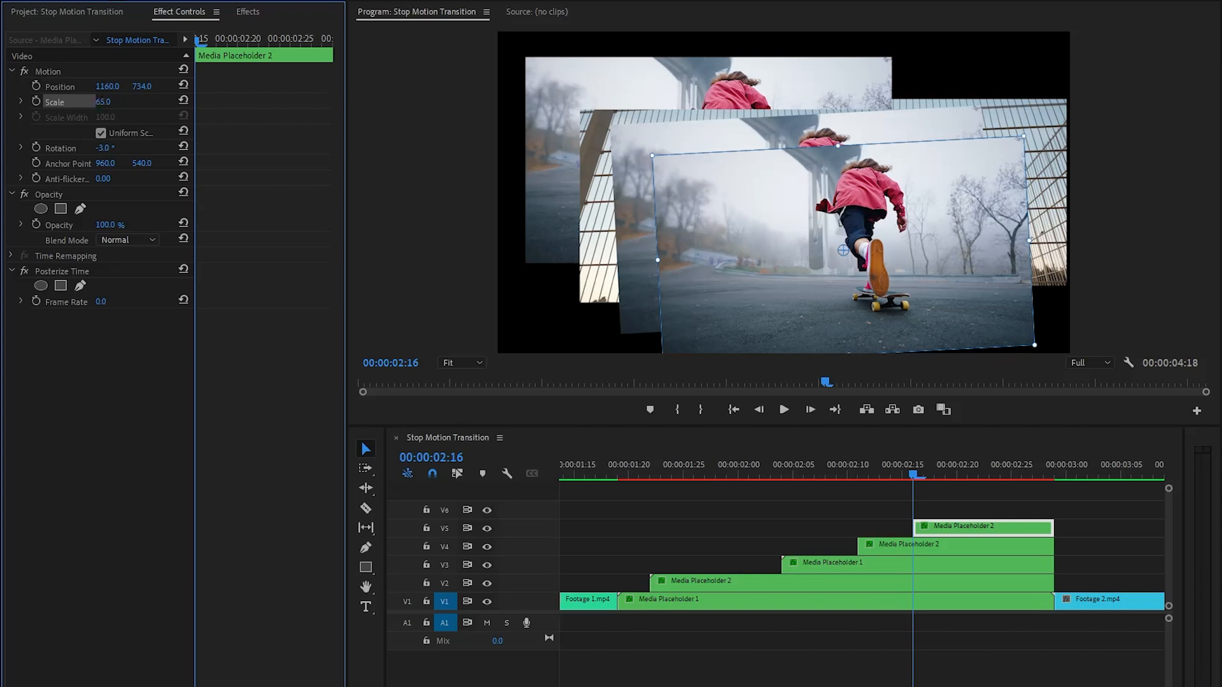
Step: Set the scale of the Media Placeholder 2 copy on track V5 to 55 and scrub through the staggered stack
{"action": "left_click", "coordinate": [104, 102]}
{"action": "type", "text": "55"}
{"action": "key", "text": "Return"}
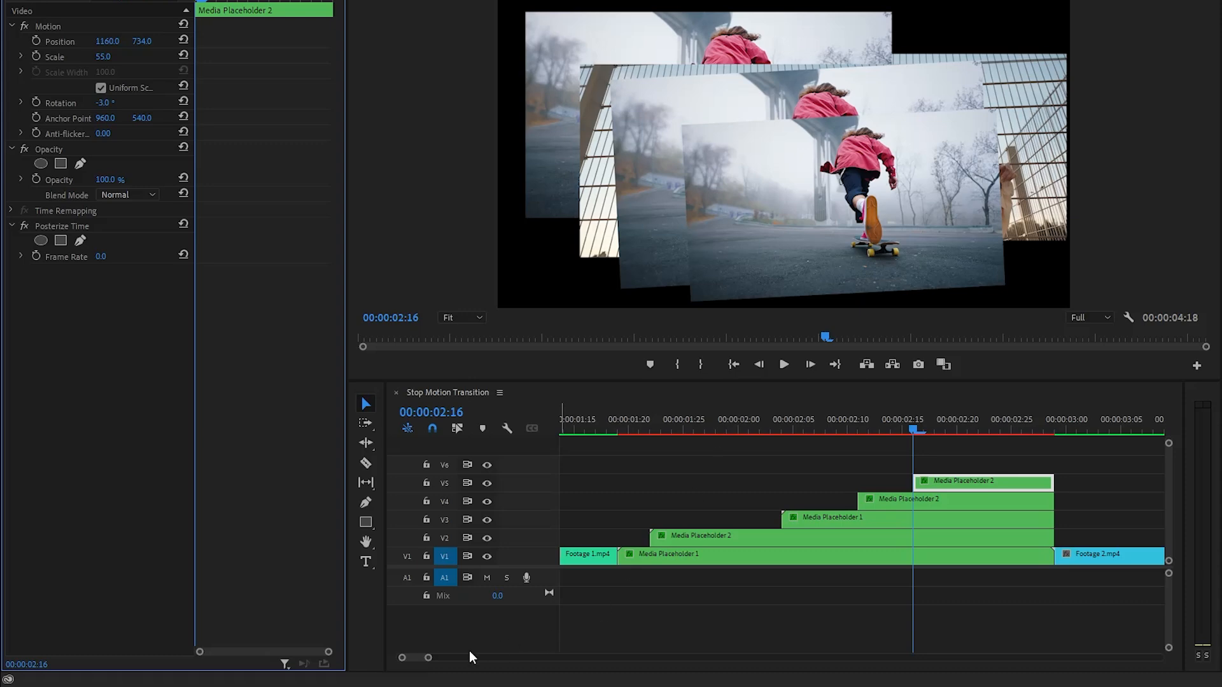
{"action": "left_click_drag", "start_coordinate": [428, 658], "coordinate": [455, 657]}
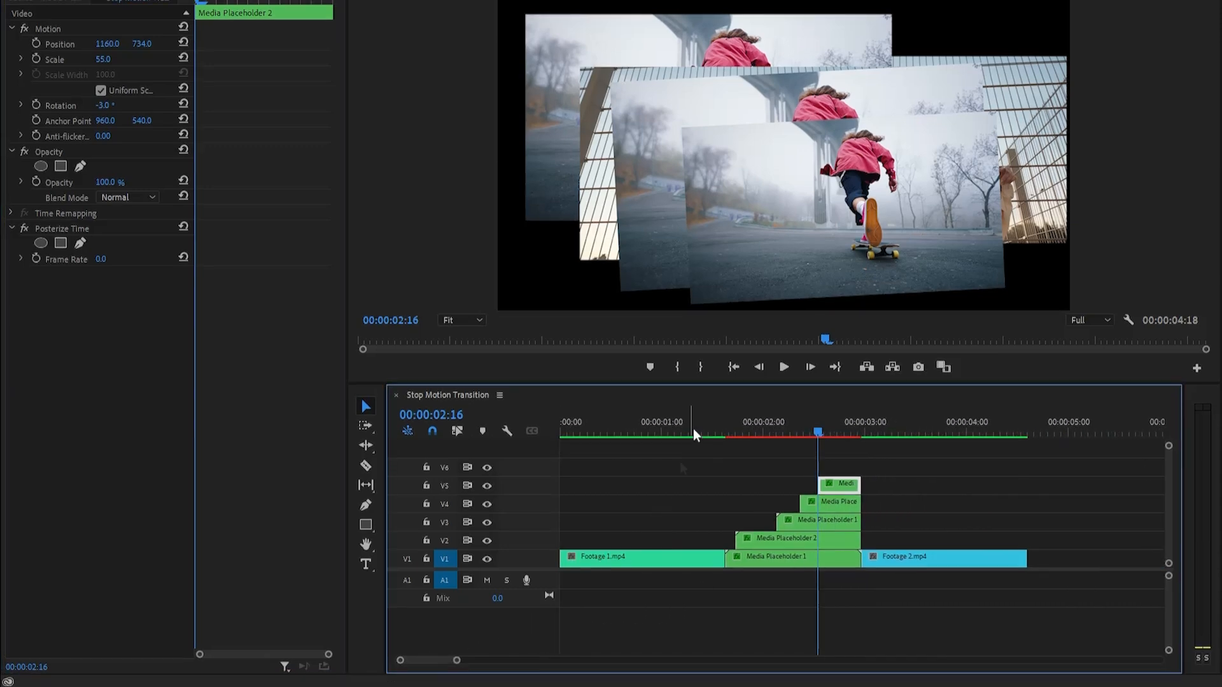
{"action": "left_click_drag", "start_coordinate": [693, 429], "coordinate": [841, 502]}
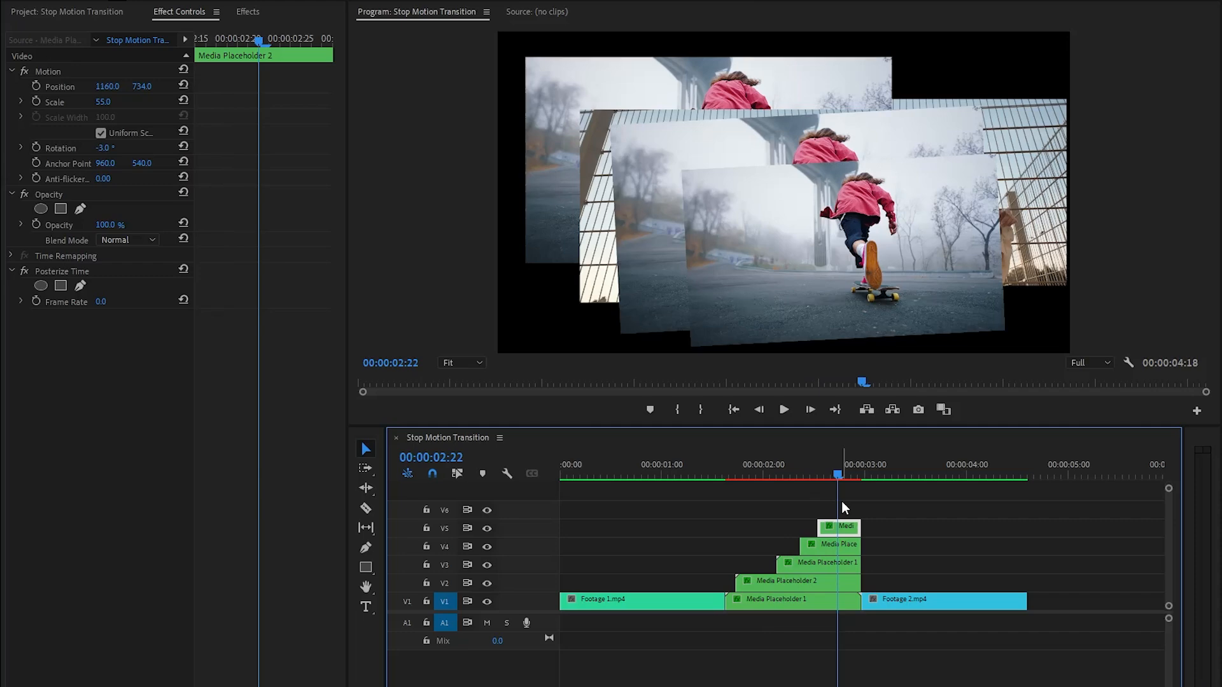
{"action": "left_click", "coordinate": [865, 499]}
Step: Import Light Leak Texture.png, Paper Texture.png and SFX.wav from the file explorer into the project
{"action": "left_click", "coordinate": [93, 13]}
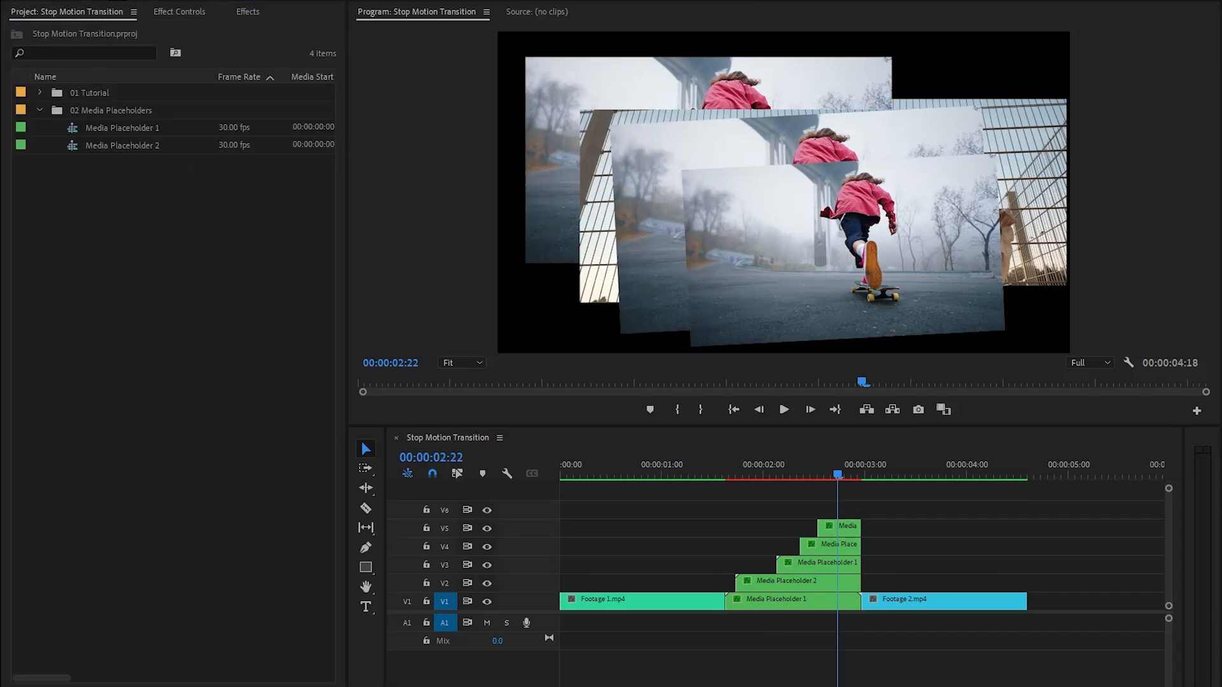
{"action": "key", "text": "alt+Tab"}
{"action": "left_click_drag", "start_coordinate": [856, 310], "coordinate": [553, 417]}
{"action": "left_click_drag", "start_coordinate": [547, 322], "coordinate": [165, 328]}
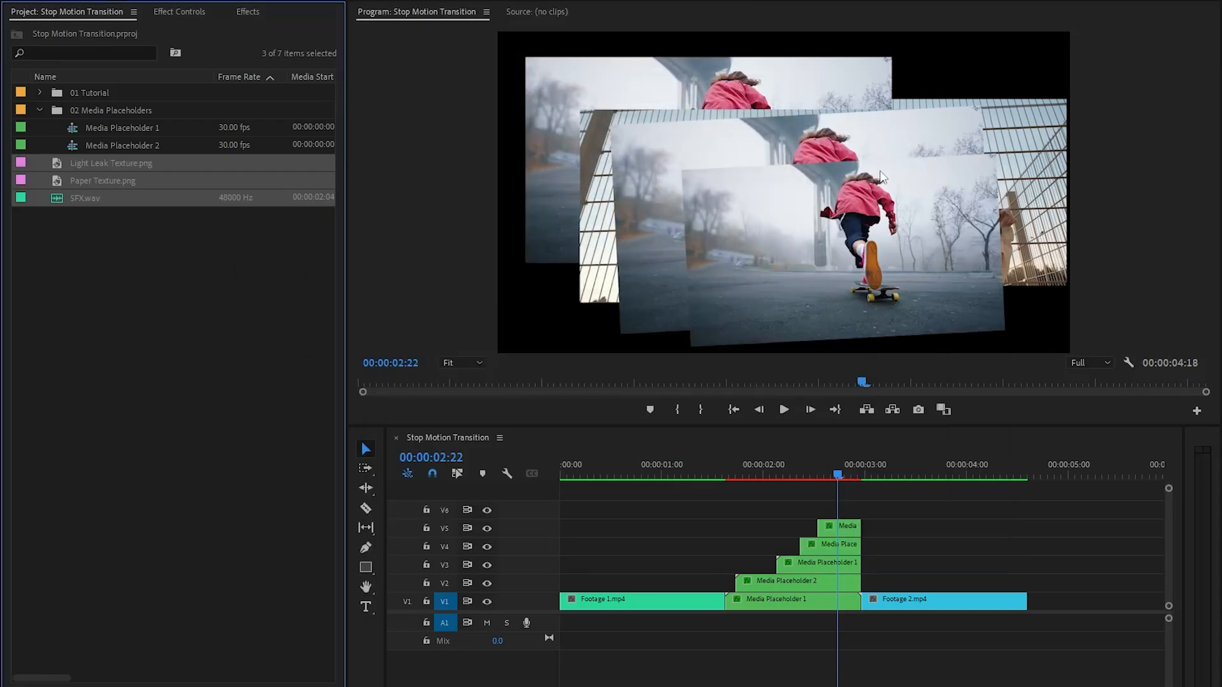
{"action": "left_click", "coordinate": [914, 147]}
{"action": "left_click", "coordinate": [140, 274]}
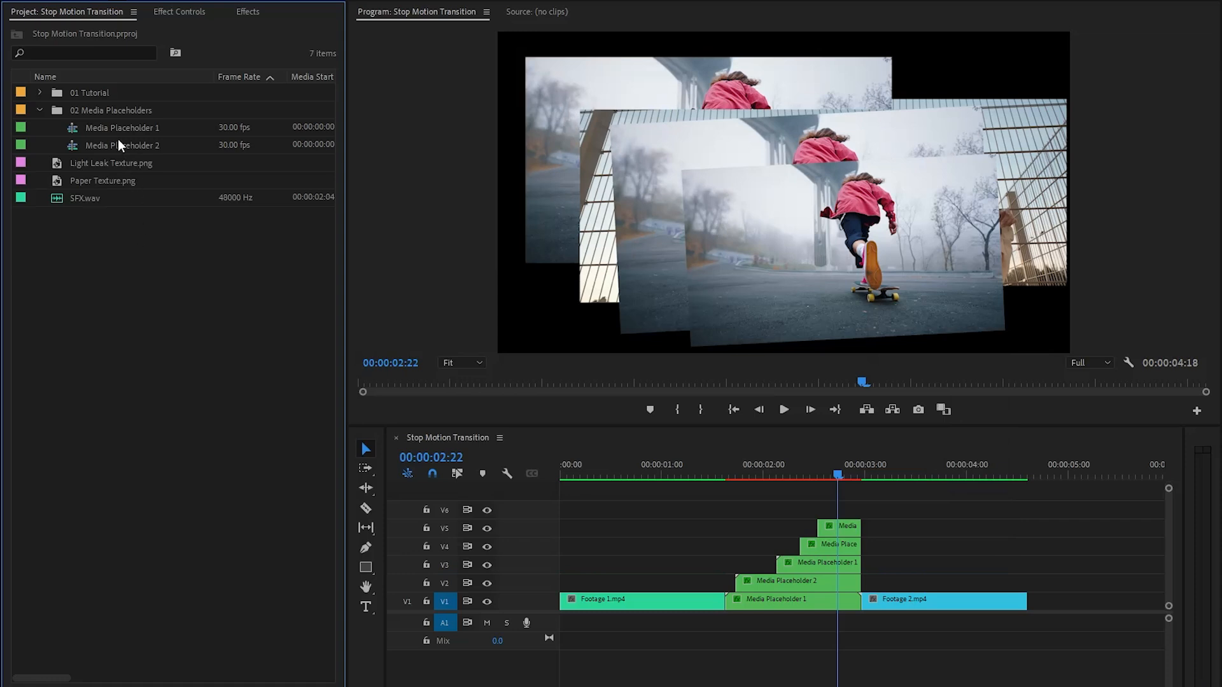
Step: Open the nested sequences Media Placeholder 1 and Media Placeholder 2 from the 02 Media Placeholders bin
{"action": "left_click", "coordinate": [115, 111]}
{"action": "double_click", "coordinate": [75, 128]}
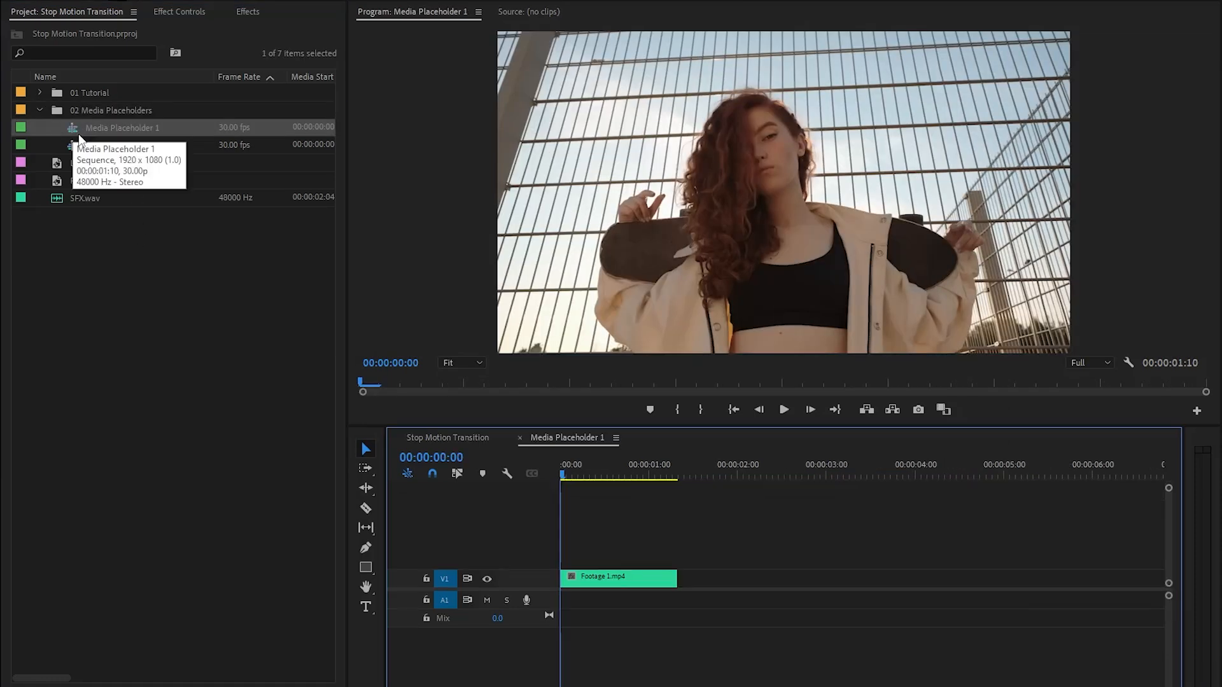
{"action": "double_click", "coordinate": [95, 145]}
Step: Add Paper Texture.png to Media Placeholder 2, trim it to the length of Footage 2.mp4 and place it beneath the footage on V1
{"action": "left_click", "coordinate": [100, 182]}
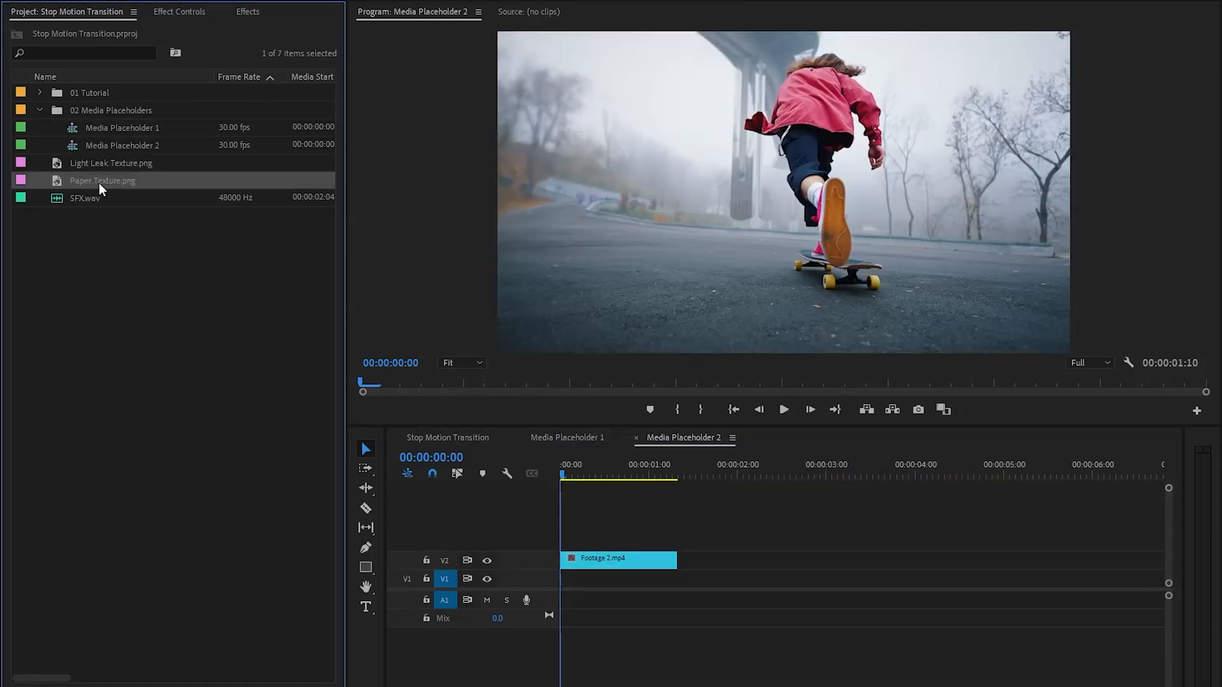
{"action": "left_click_drag", "start_coordinate": [74, 181], "coordinate": [566, 541]}
{"action": "left_click_drag", "start_coordinate": [1004, 541], "coordinate": [678, 552]}
{"action": "left_click_drag", "start_coordinate": [597, 479], "coordinate": [616, 479]}
{"action": "left_click_drag", "start_coordinate": [610, 538], "coordinate": [605, 578]}
Step: Set the scale of Footage 2.mp4 in Media Placeholder 2 to 97.5
{"action": "left_click", "coordinate": [649, 560]}
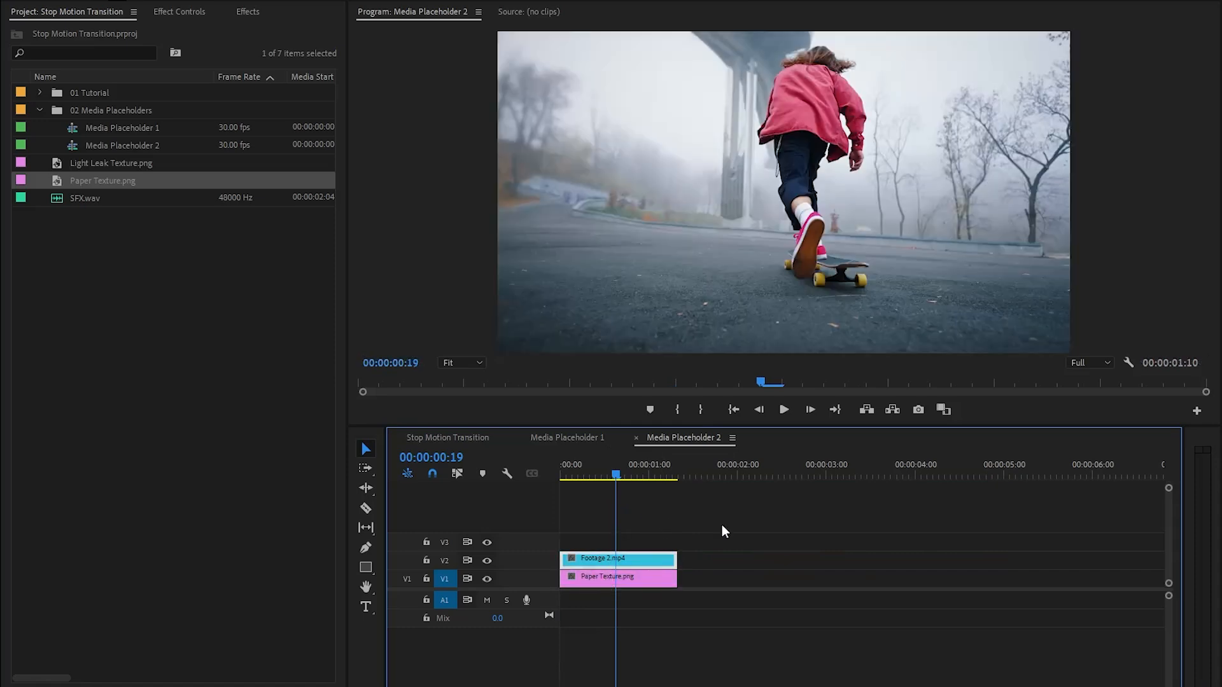
{"action": "left_click", "coordinate": [184, 14]}
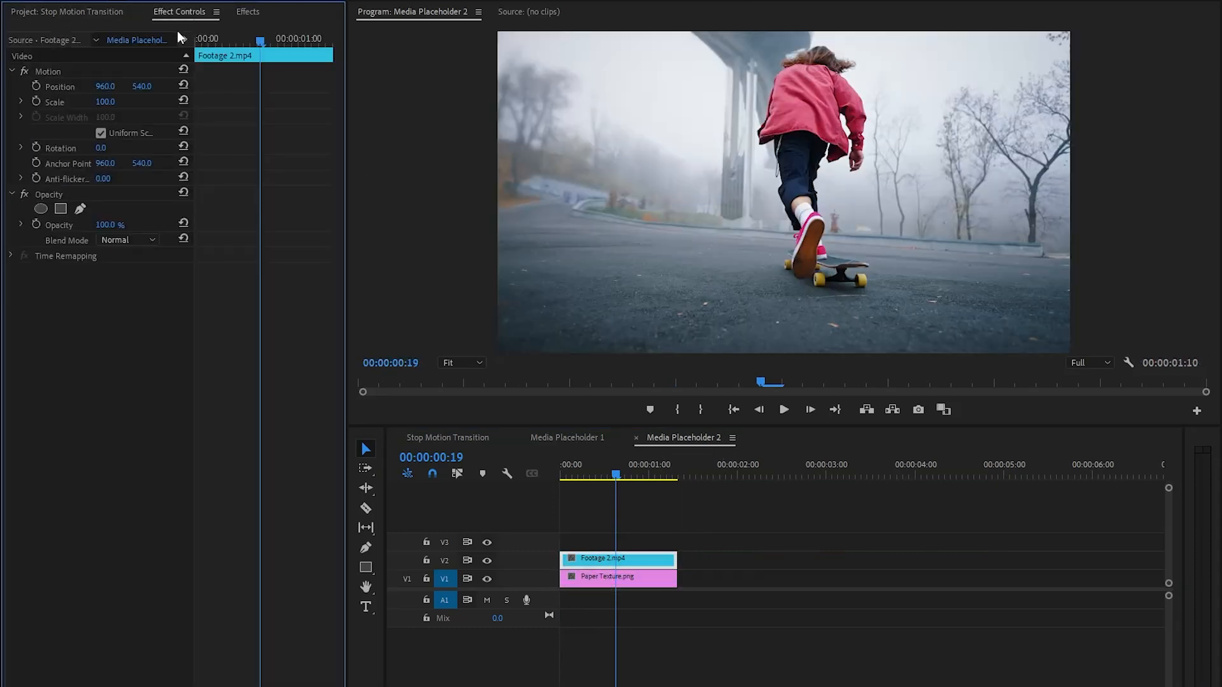
{"action": "left_click", "coordinate": [59, 74]}
{"action": "left_click", "coordinate": [105, 101]}
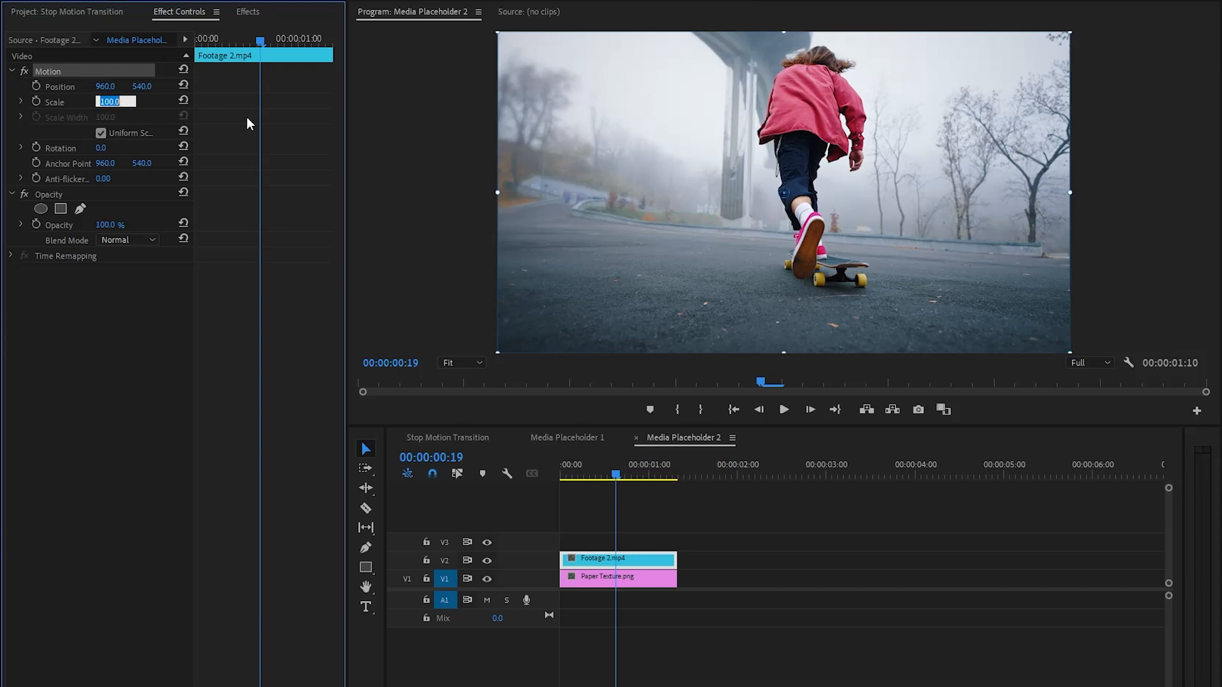
{"action": "type", "text": "97.5"}
{"action": "key", "text": "Return"}
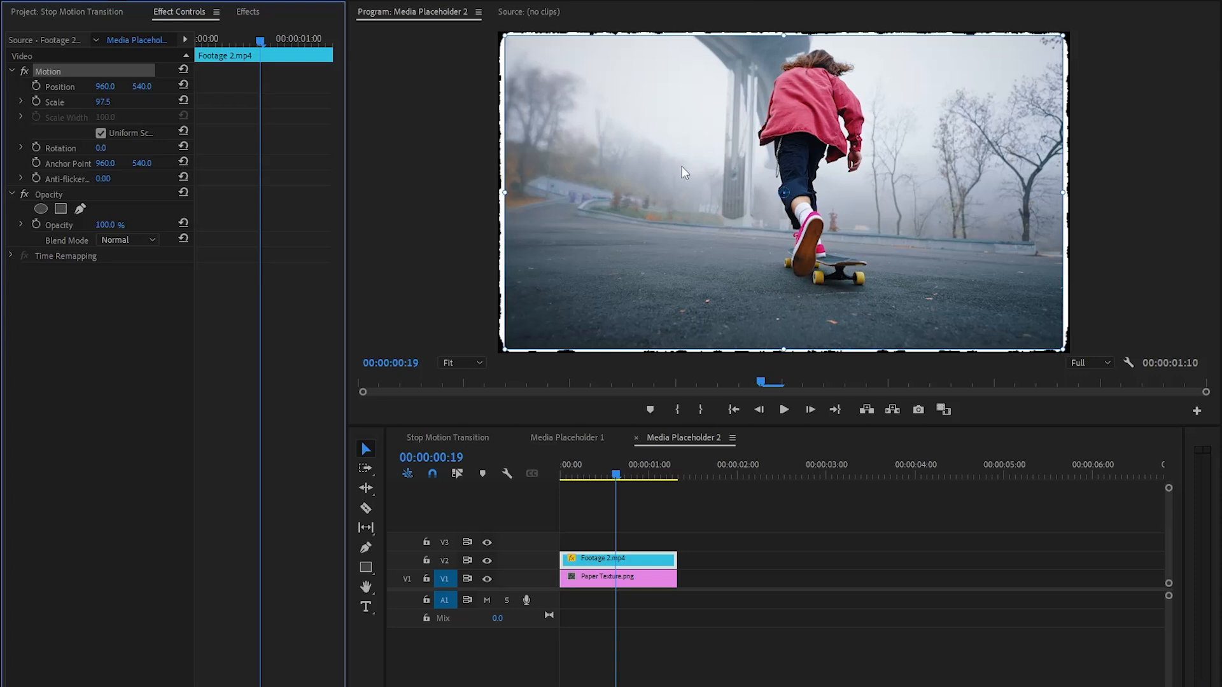
Step: In Media Placeholder 1, add Paper Texture.png on V2, trim it to the length of Footage 1.mp4 and move the footage above it onto V3
{"action": "left_click", "coordinate": [575, 441]}
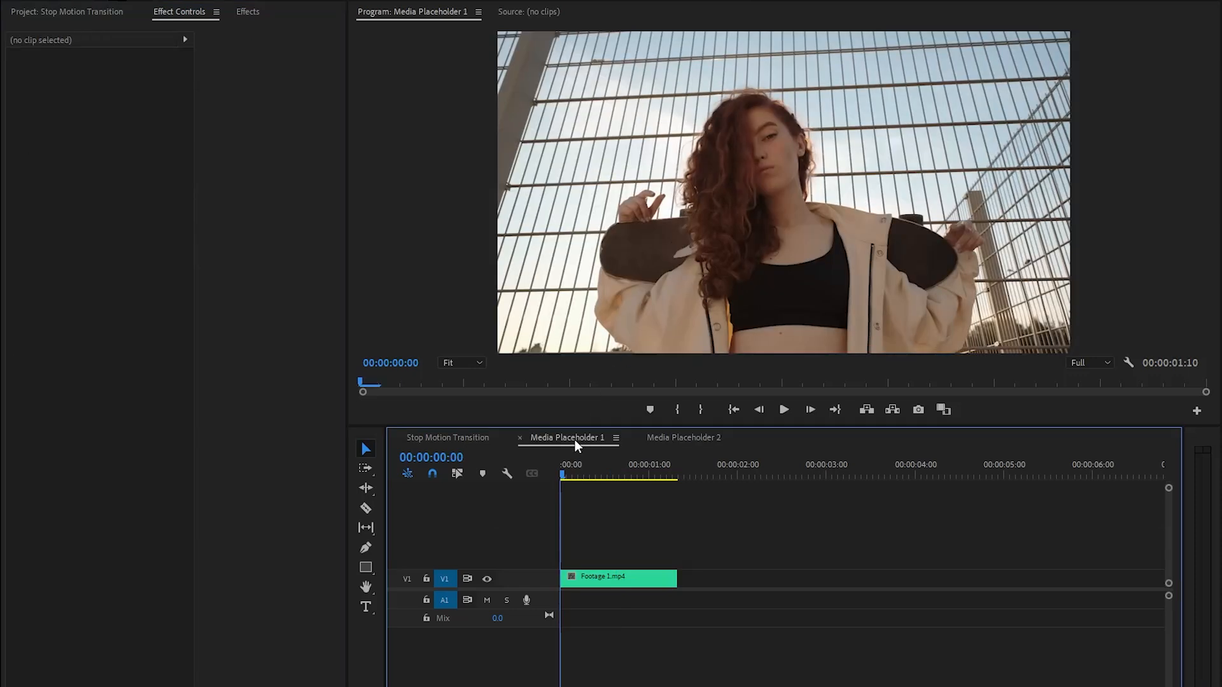
{"action": "left_click_drag", "start_coordinate": [562, 479], "coordinate": [607, 476]}
{"action": "left_click", "coordinate": [74, 11]}
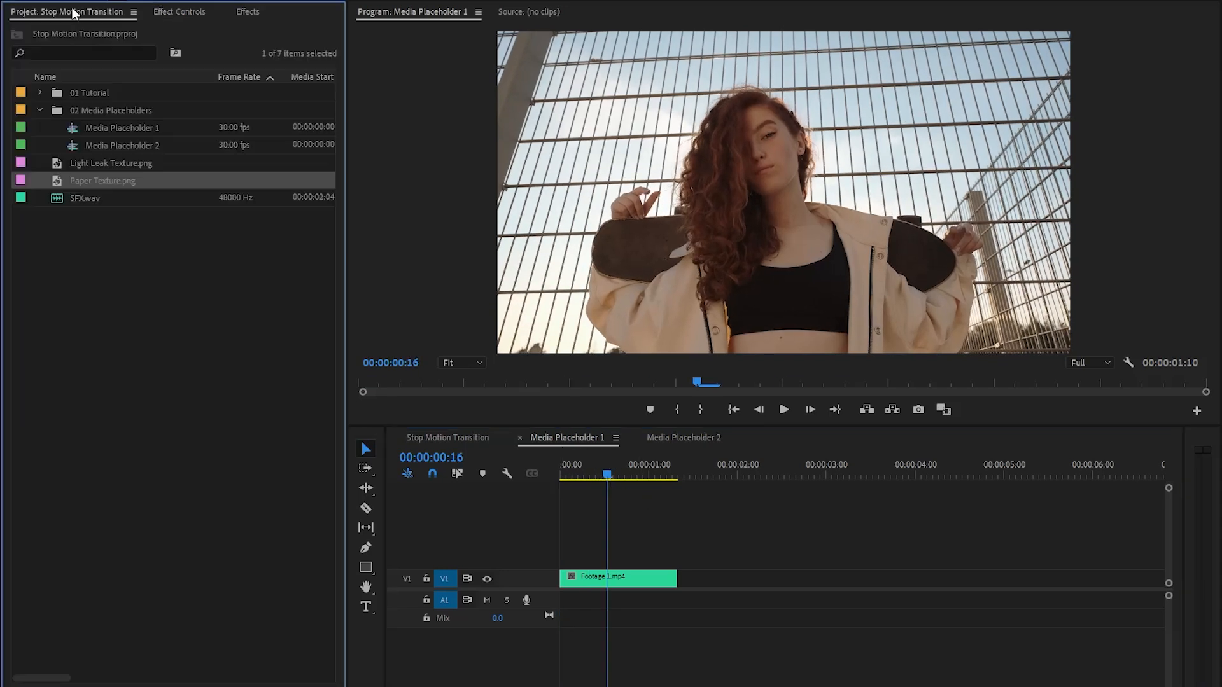
{"action": "left_click_drag", "start_coordinate": [58, 181], "coordinate": [684, 571]}
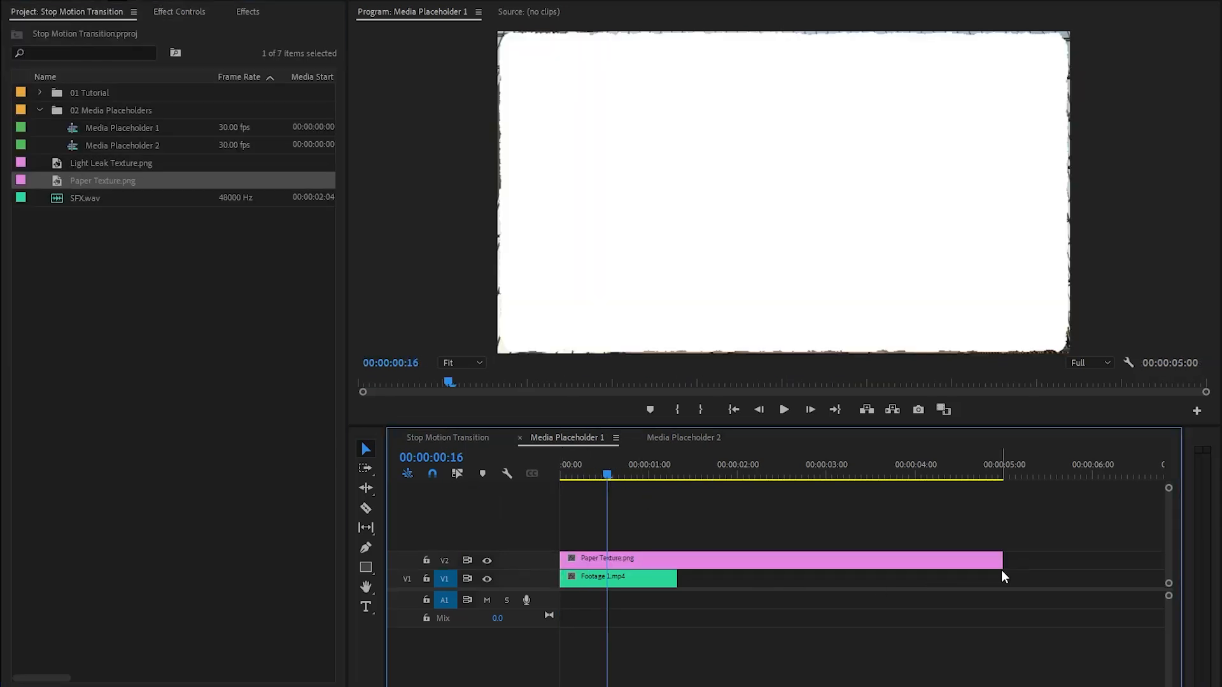
{"action": "left_click_drag", "start_coordinate": [1002, 560], "coordinate": [640, 541]}
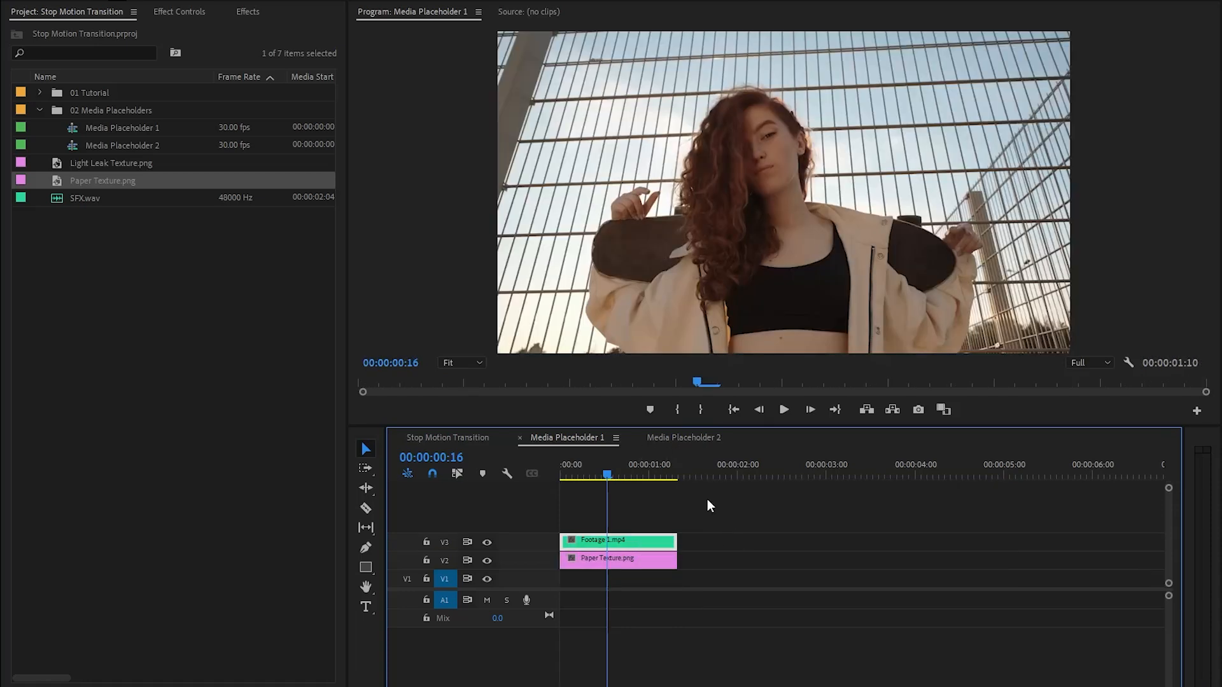
Step: Set the scale of Footage 1.mp4 in Media Placeholder 1 to 97.5
{"action": "left_click", "coordinate": [180, 10]}
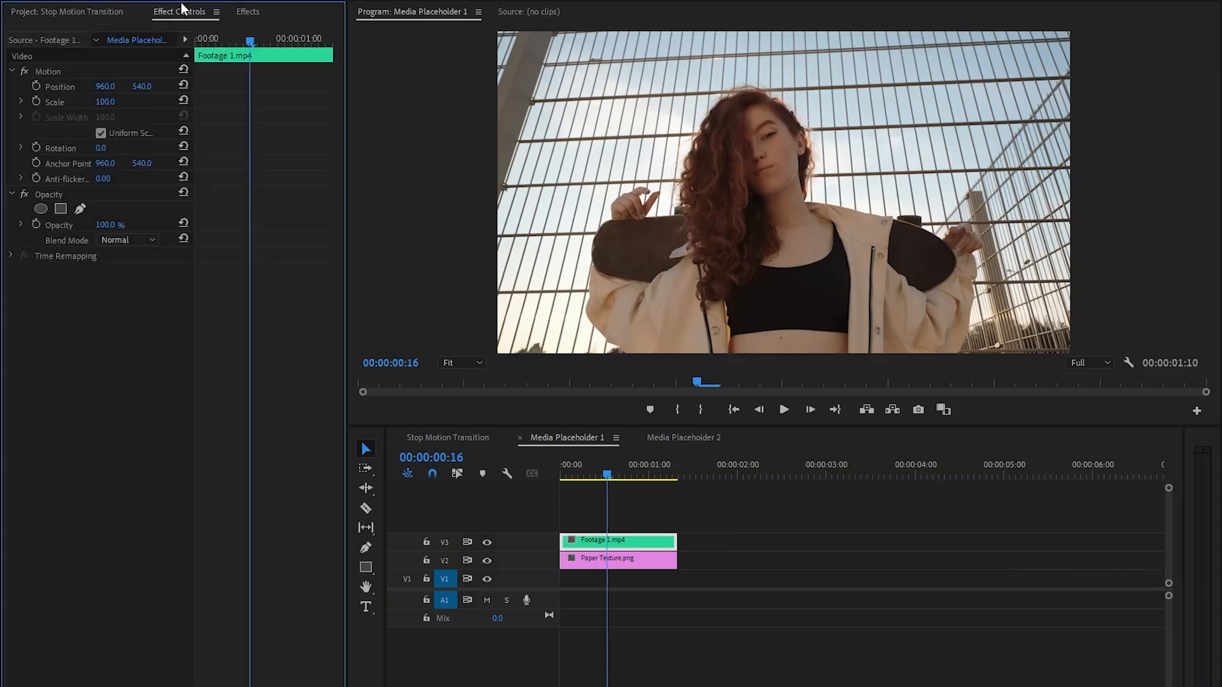
{"action": "left_click", "coordinate": [59, 72]}
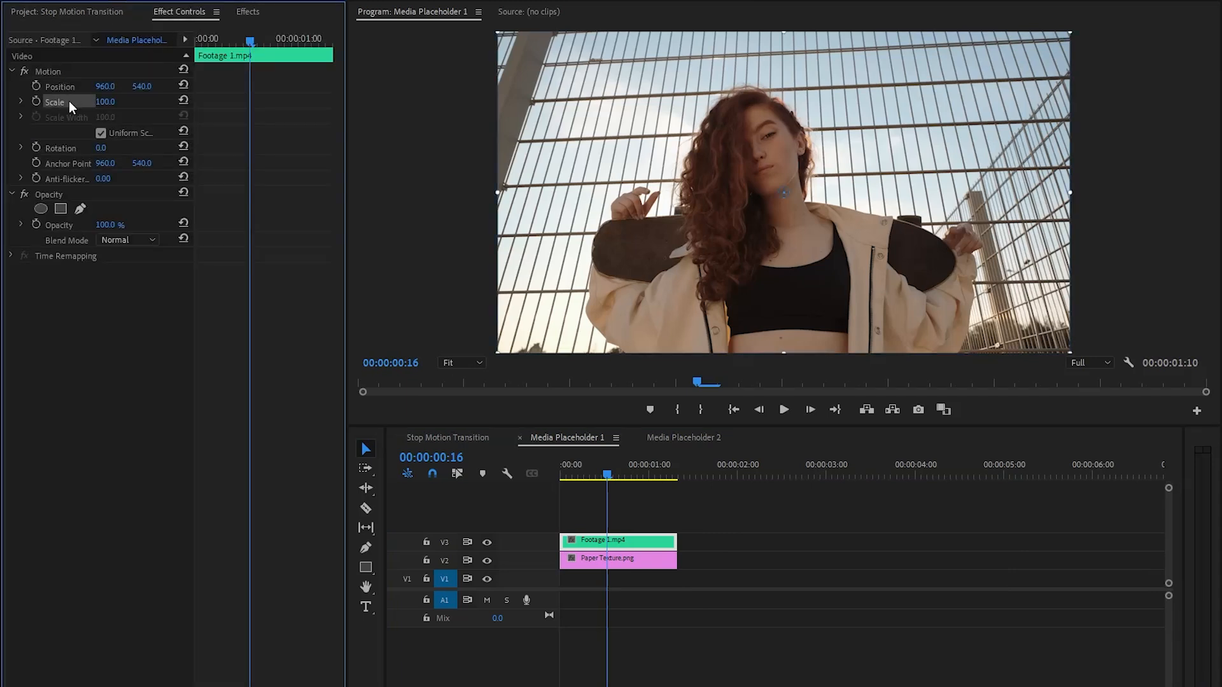
{"action": "left_click", "coordinate": [114, 102]}
{"action": "type", "text": "97.5"}
{"action": "key", "text": "Return"}
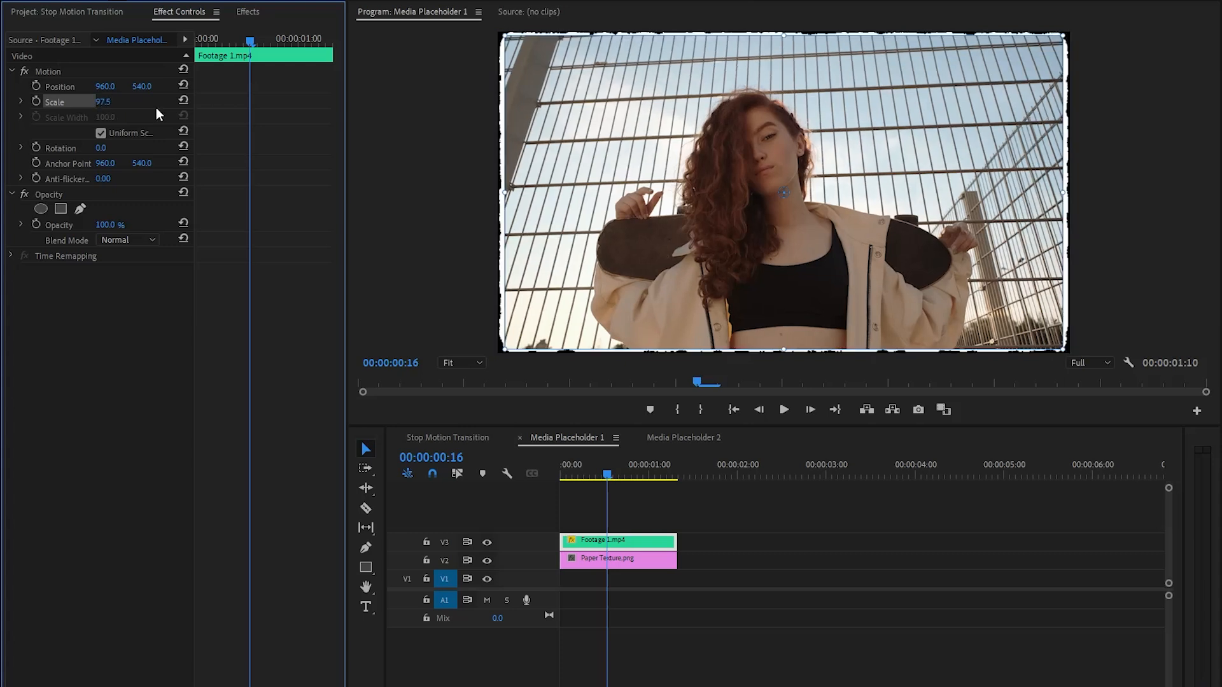
Step: Add Light Leak Texture.png on V4 above Footage 1.mp4 and trim it to the footage's length
{"action": "left_click", "coordinate": [120, 12]}
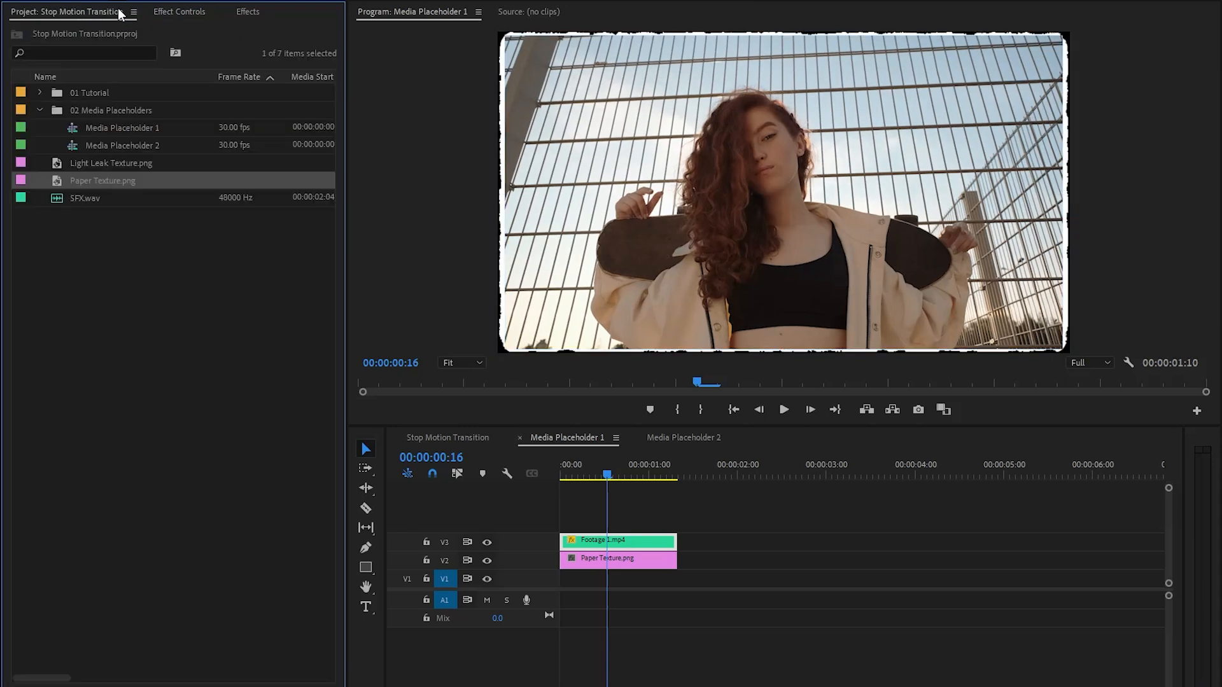
{"action": "left_click_drag", "start_coordinate": [116, 167], "coordinate": [544, 521]}
{"action": "left_click_drag", "start_coordinate": [1003, 522], "coordinate": [678, 524]}
{"action": "left_click", "coordinate": [644, 522]}
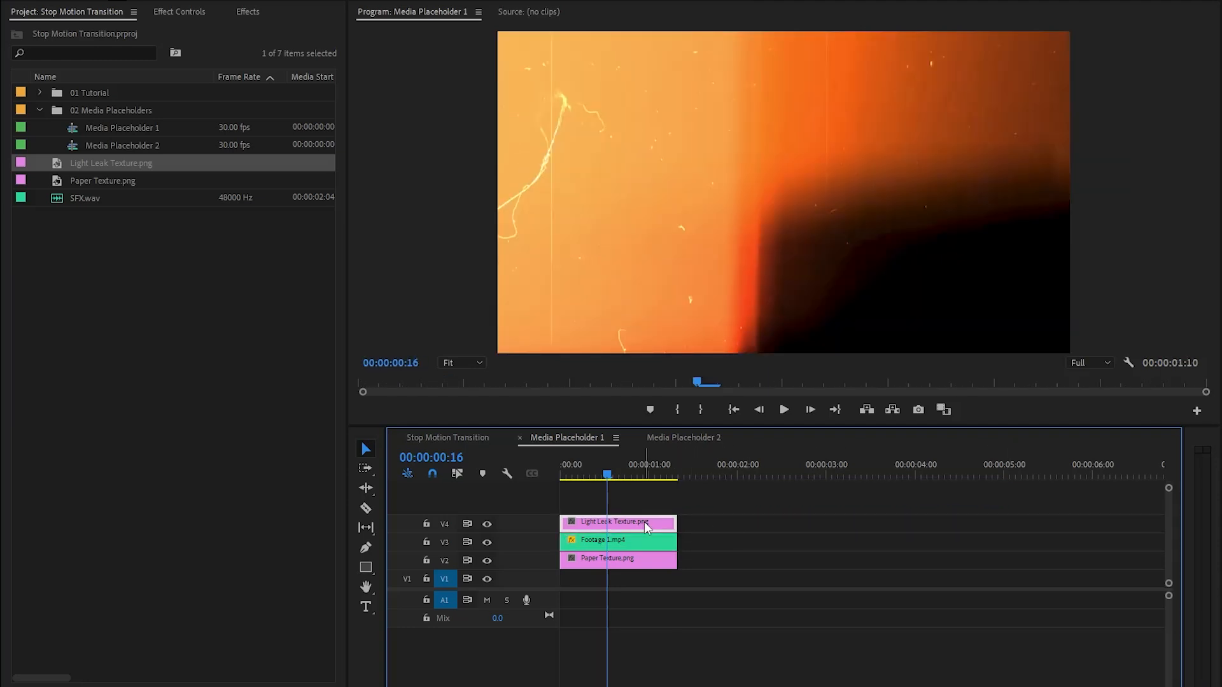
Step: Set the light leak clip's blend mode to Screen and its opacity to 40%
{"action": "left_click", "coordinate": [181, 12]}
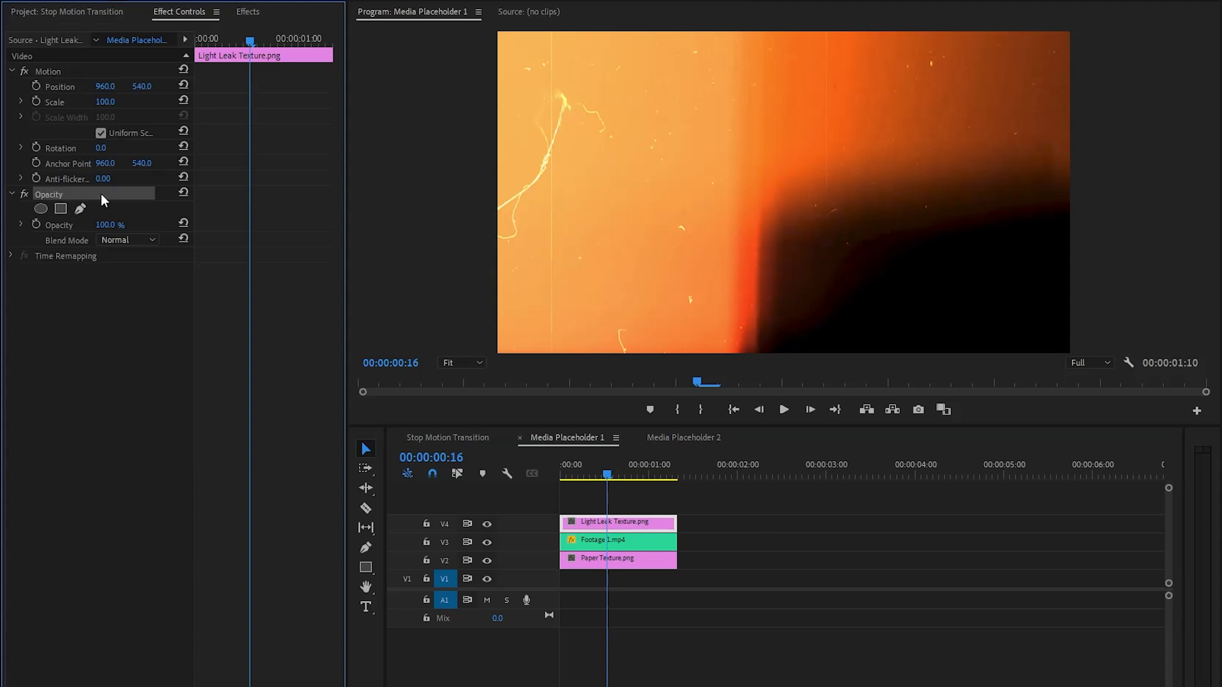
{"action": "left_click", "coordinate": [115, 241]}
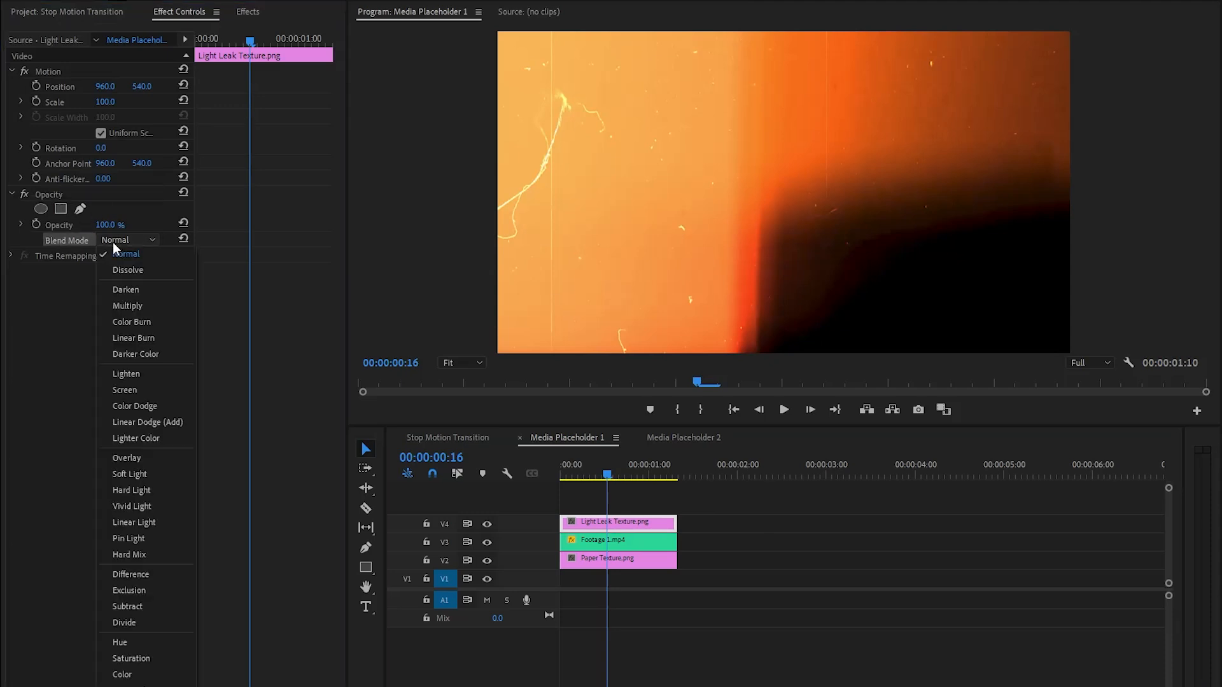
{"action": "left_click", "coordinate": [123, 390]}
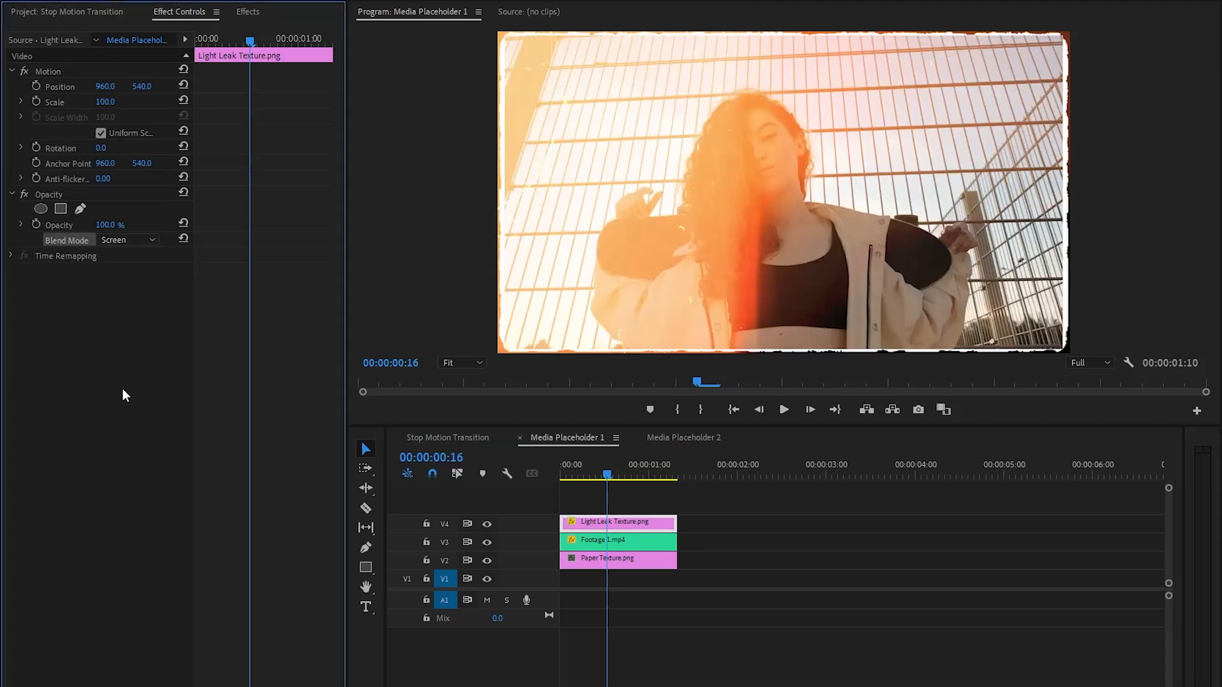
{"action": "left_click", "coordinate": [107, 225]}
{"action": "type", "text": "40"}
{"action": "key", "text": "Return"}
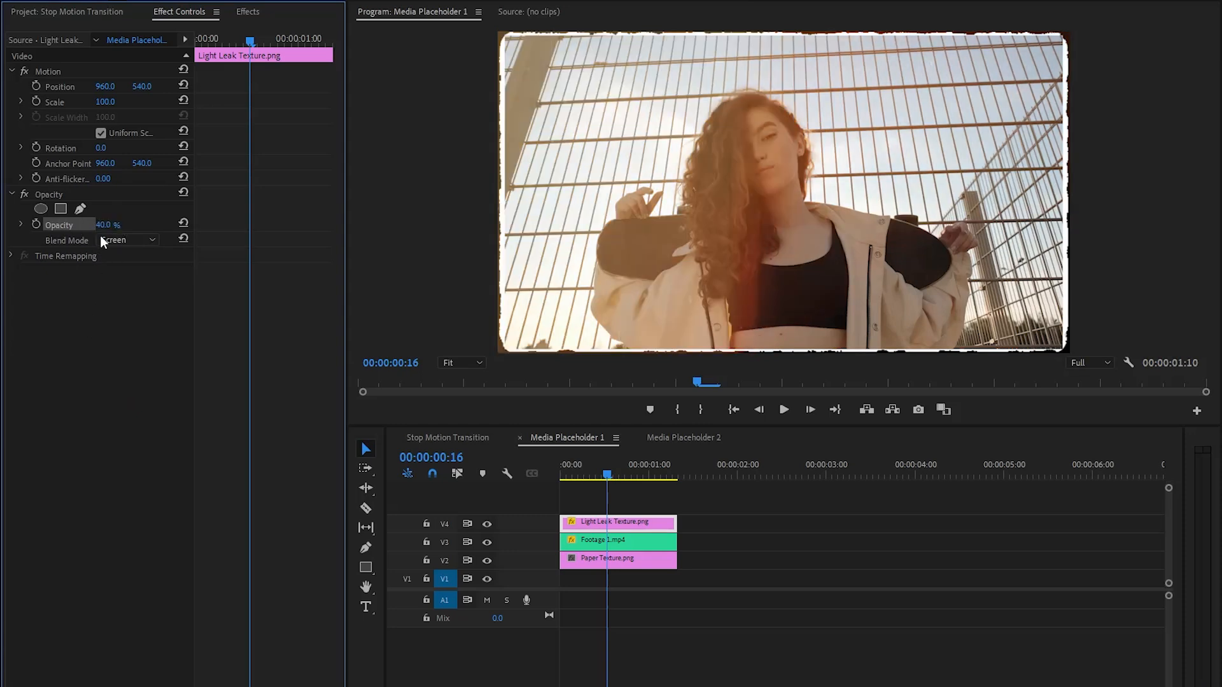
Step: Turn off uniform scaling for the light leak and set scale width to 42, horizontal position to 422 and scale height to 98
{"action": "left_click", "coordinate": [124, 135]}
{"action": "left_click", "coordinate": [95, 117]}
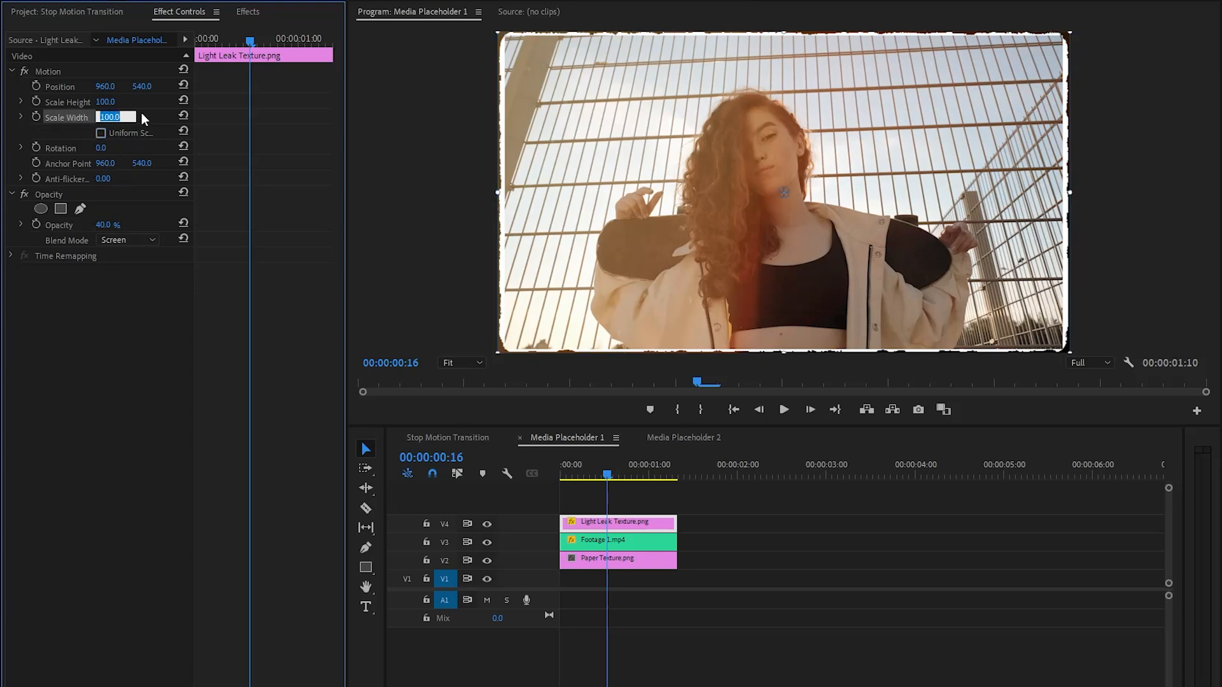
{"action": "type", "text": "42"}
{"action": "key", "text": "Return"}
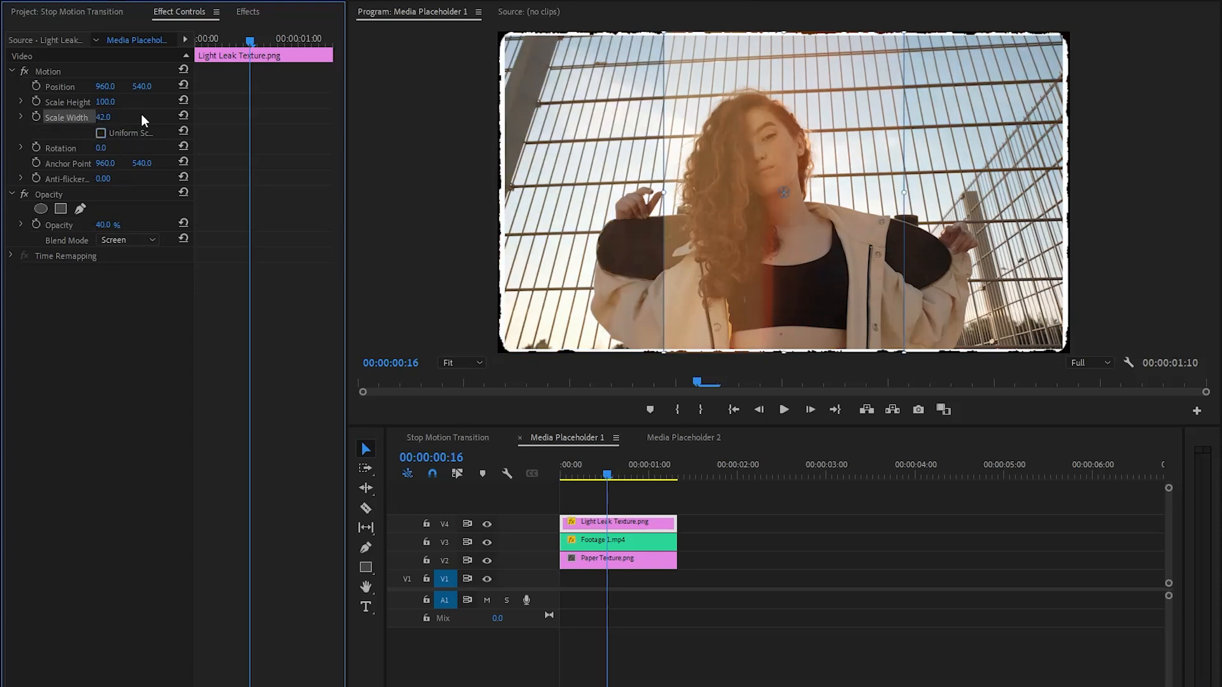
{"action": "left_click", "coordinate": [107, 85]}
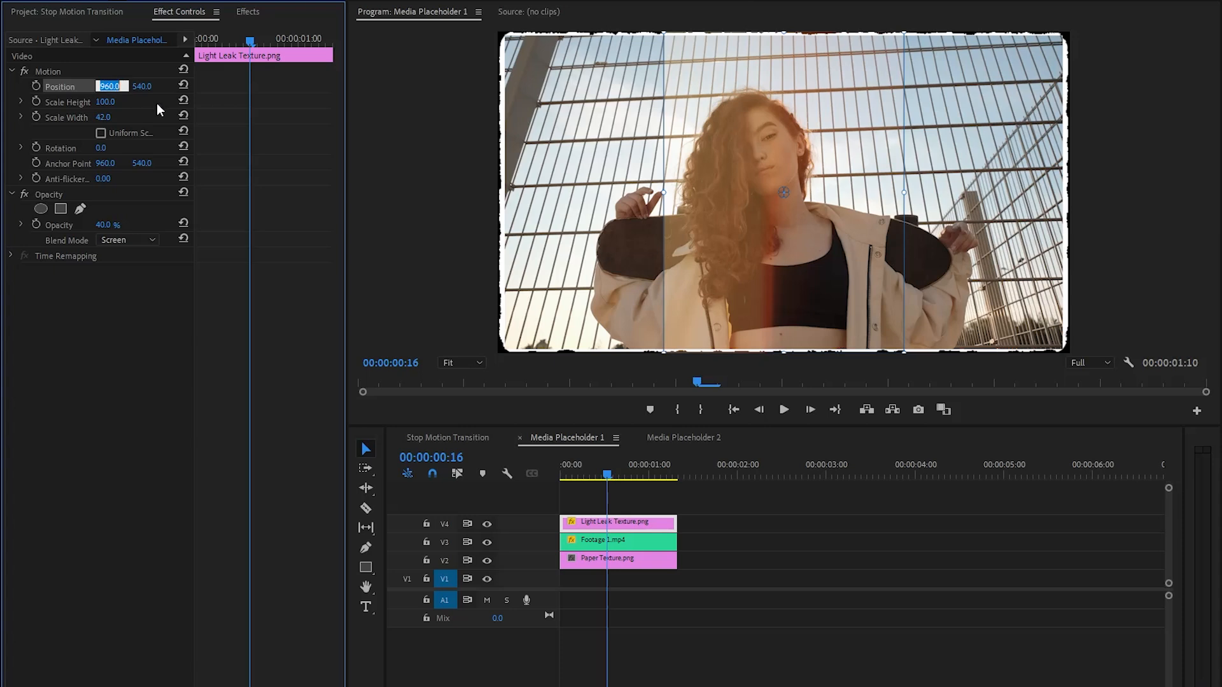
{"action": "type", "text": "422"}
{"action": "key", "text": "Return"}
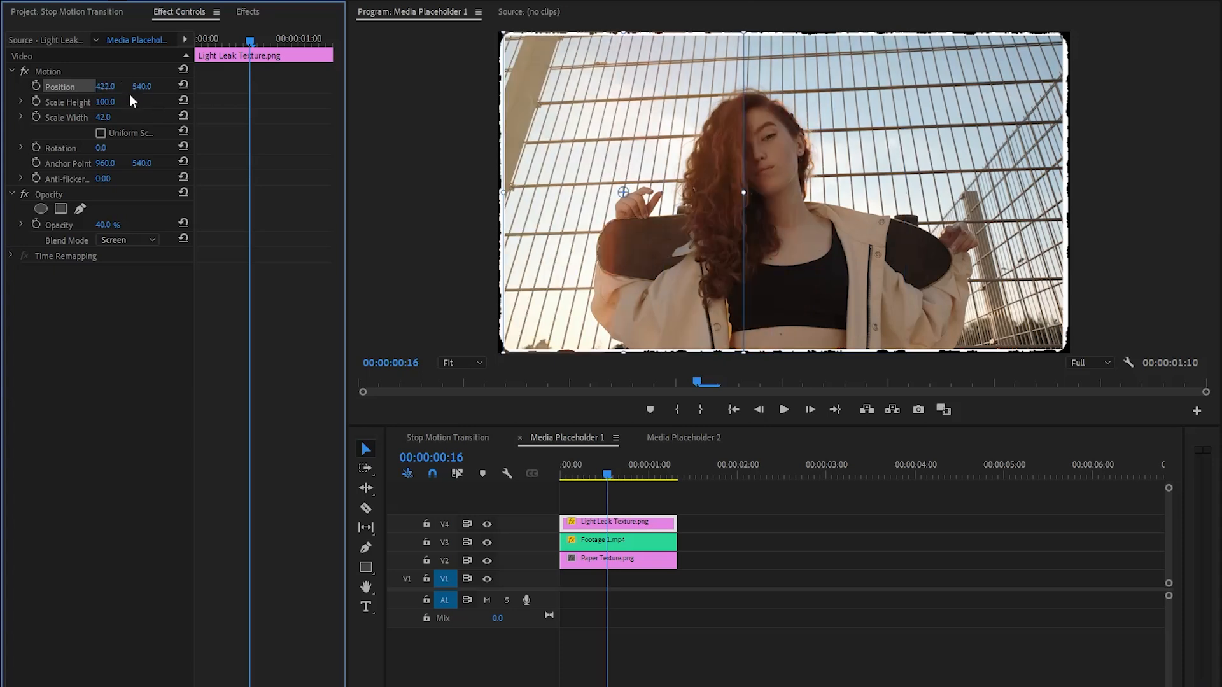
{"action": "left_click", "coordinate": [105, 102]}
{"action": "type", "text": "9"}
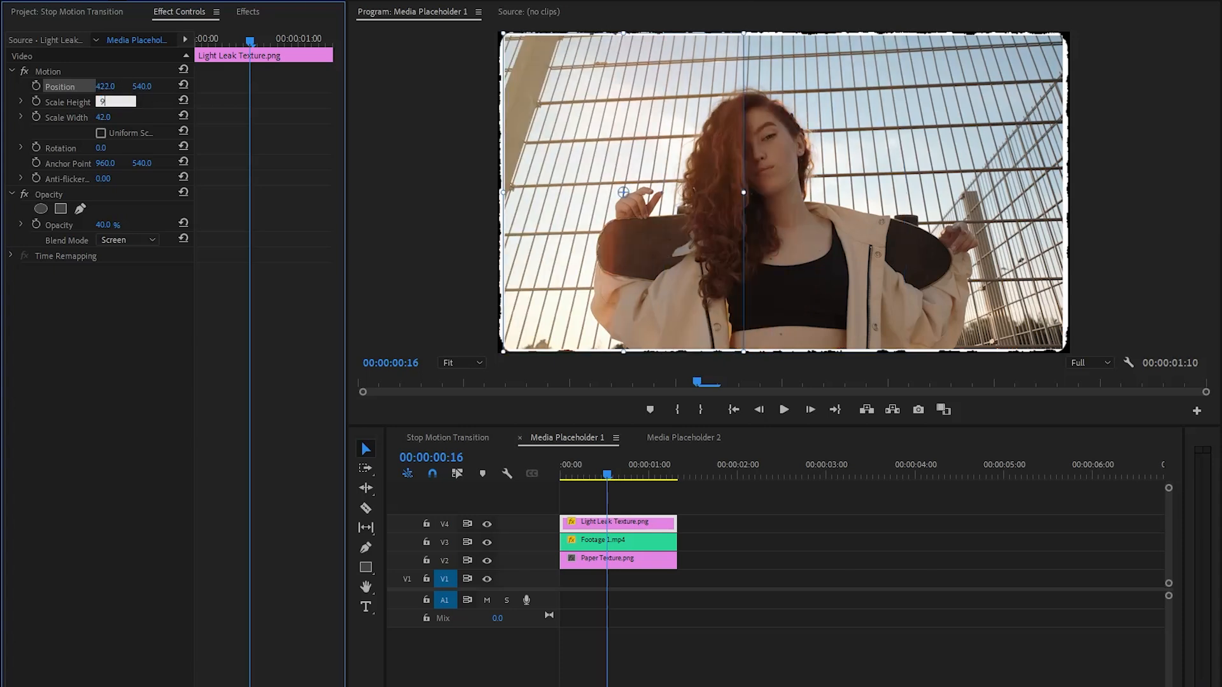
{"action": "type", "text": "8"}
{"action": "key", "text": "Return"}
{"action": "left_click", "coordinate": [150, 109]}
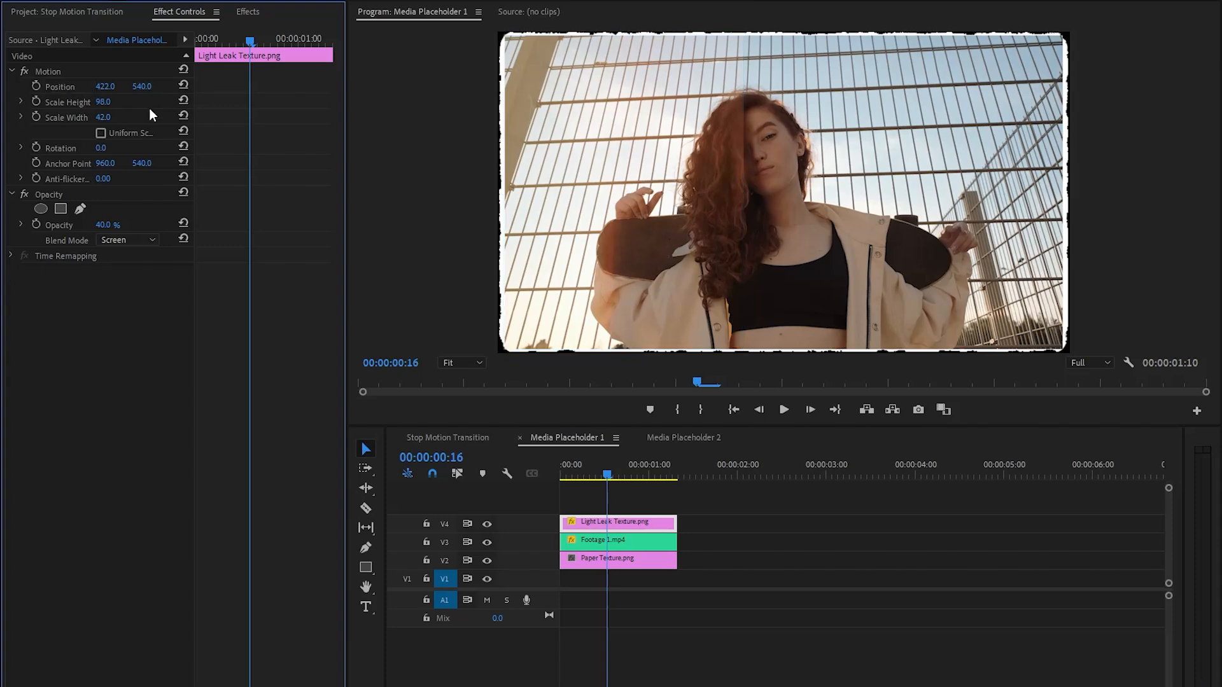
Step: Copy the light leak clip onto V3 in Media Placeholder 2 and set the copy's opacity to 13%
{"action": "left_click_drag", "start_coordinate": [612, 525], "coordinate": [650, 540]}
{"action": "left_click", "coordinate": [703, 521]}
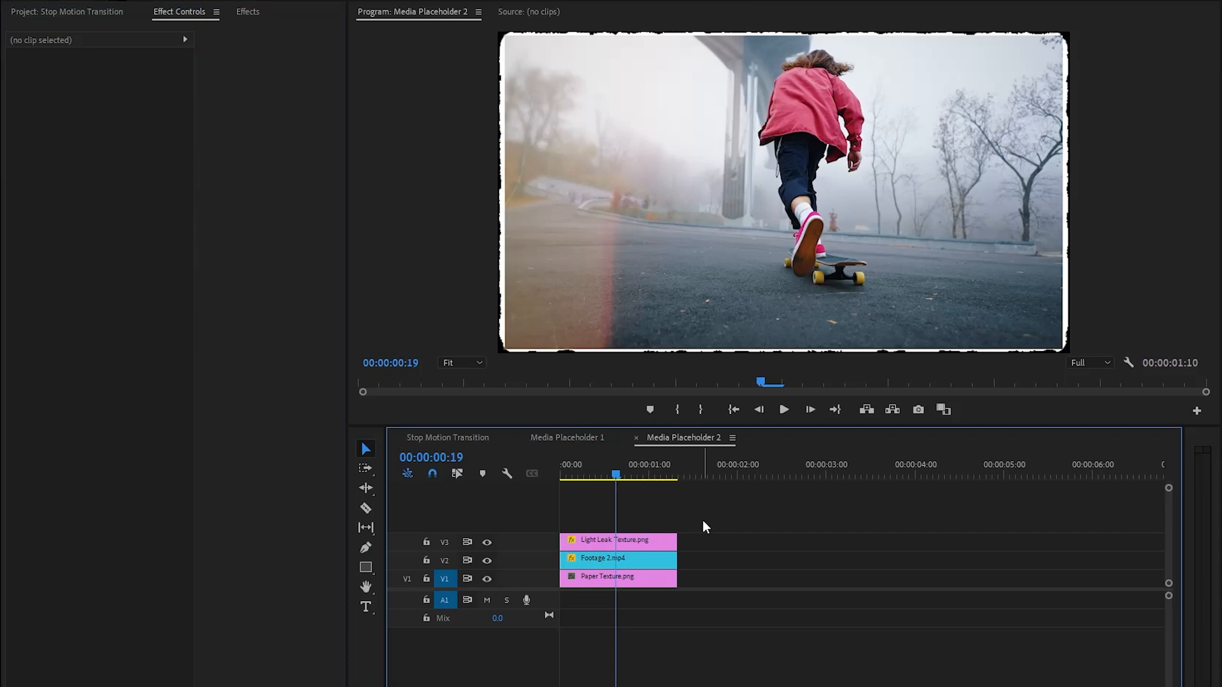
{"action": "left_click", "coordinate": [644, 542]}
{"action": "left_click", "coordinate": [65, 226]}
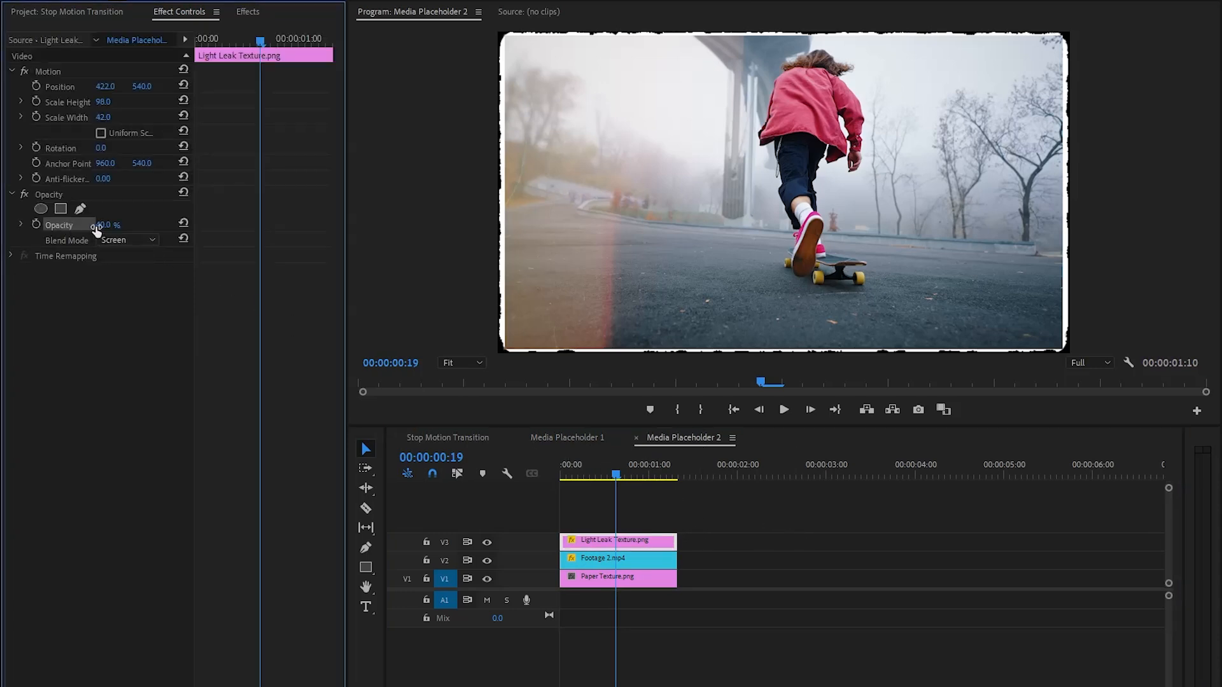
{"action": "left_click_drag", "start_coordinate": [103, 224], "coordinate": [86, 225]}
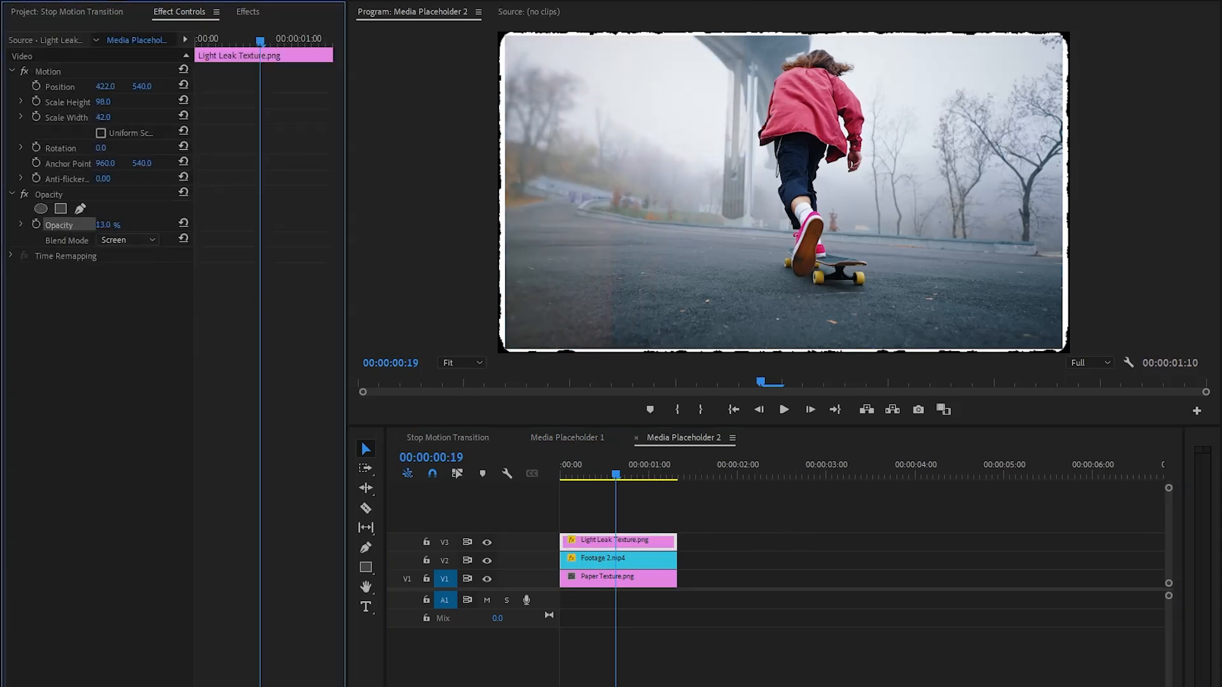
{"action": "left_click", "coordinate": [124, 309]}
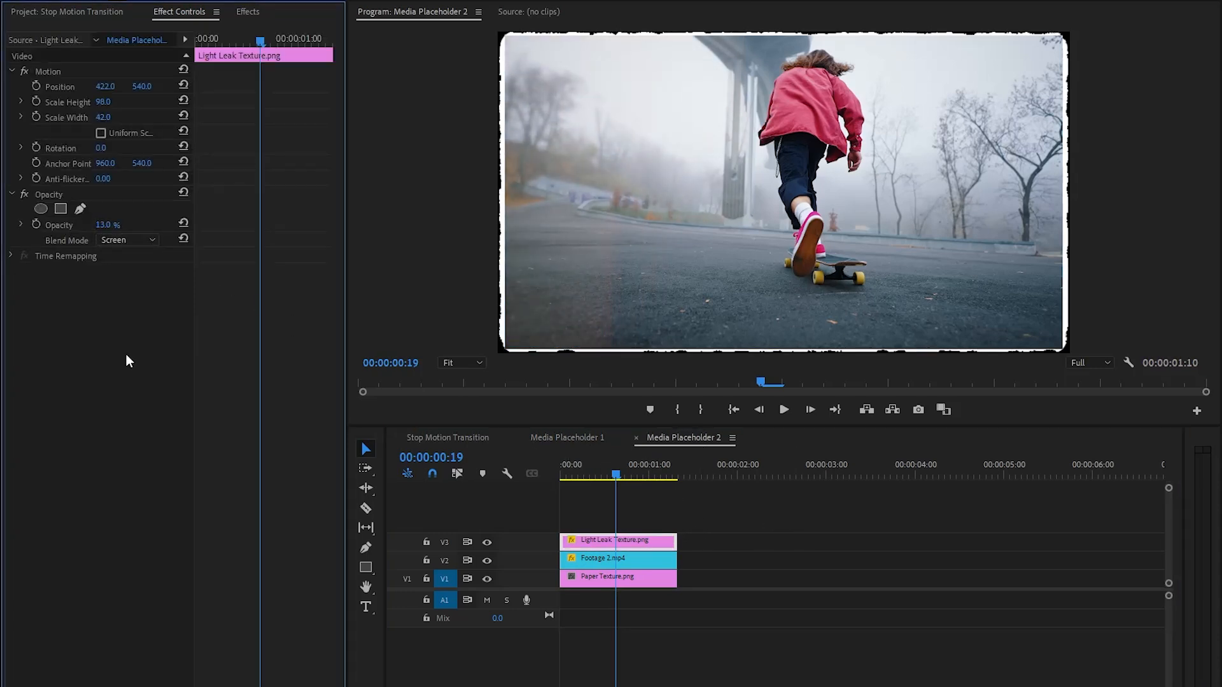
Step: In the Stop Motion Transition sequence, apply the Black & White effect to the placeholder clips on V2 and V4
{"action": "left_click", "coordinate": [444, 441]}
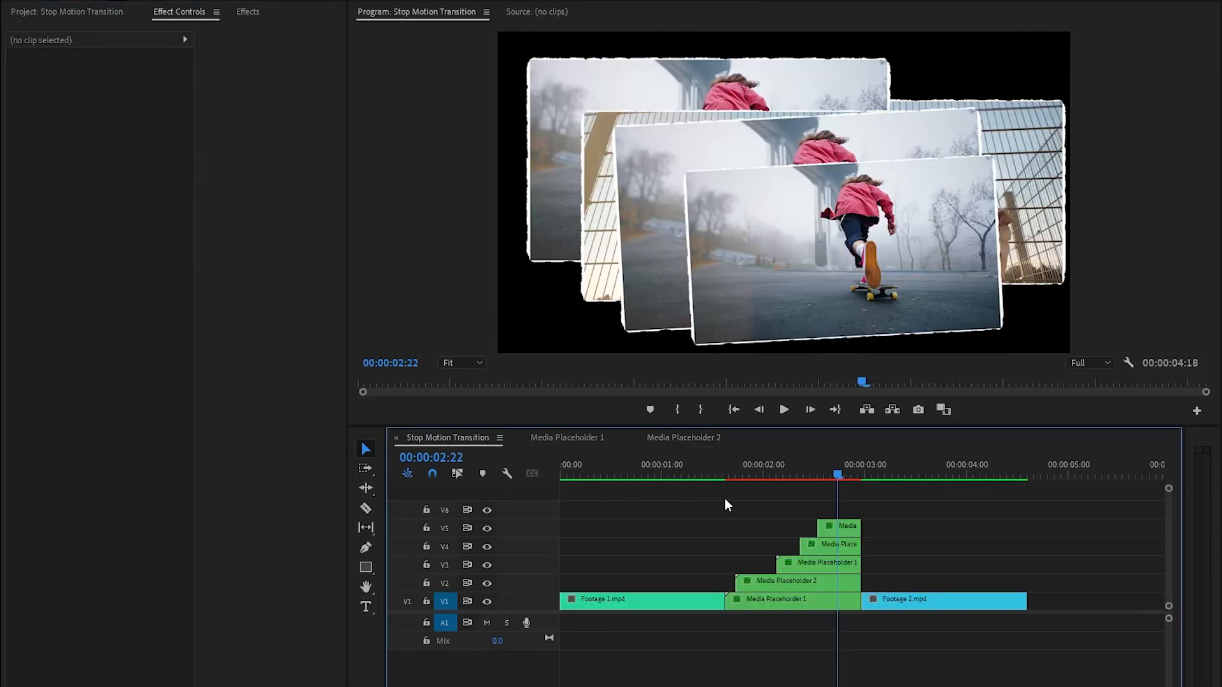
{"action": "left_click_drag", "start_coordinate": [751, 475], "coordinate": [845, 485]}
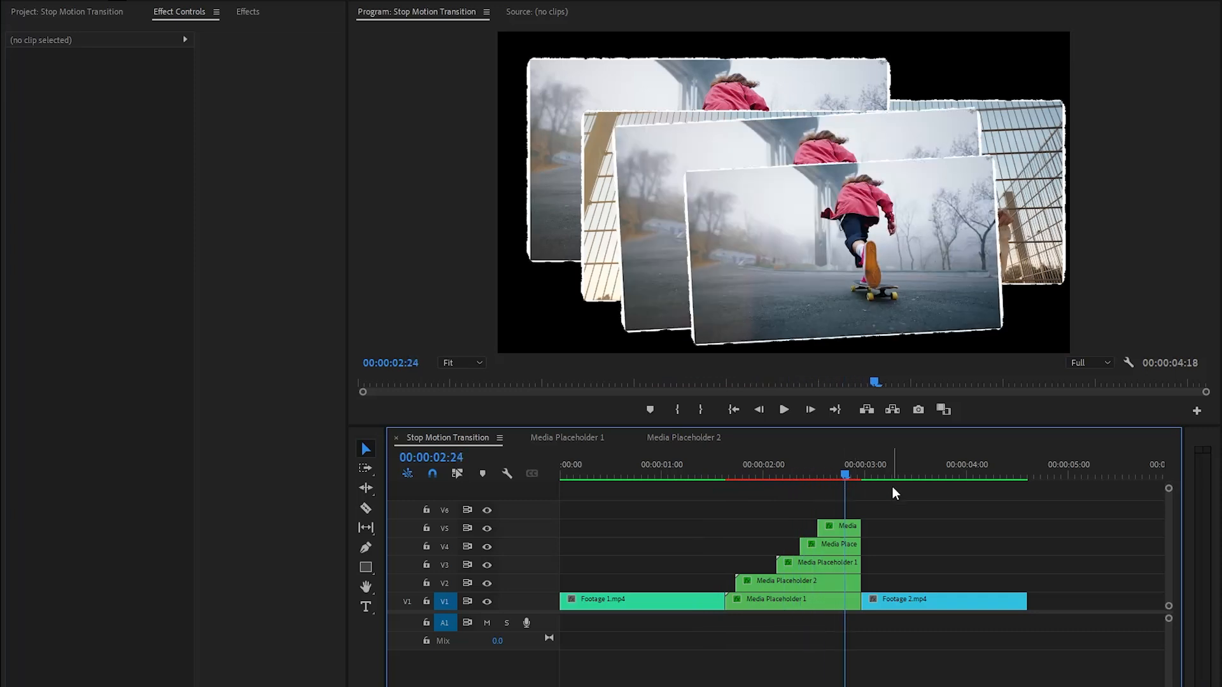
{"action": "left_click", "coordinate": [825, 583]}
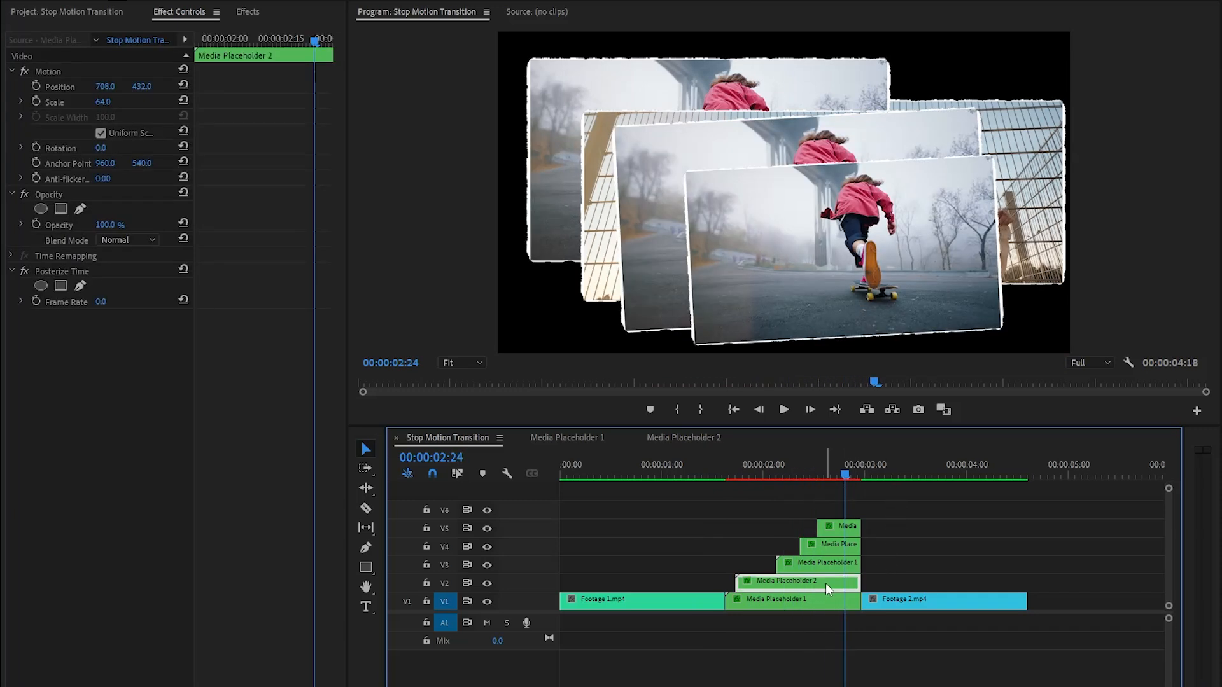
{"action": "left_click", "coordinate": [841, 548], "text": "shift"}
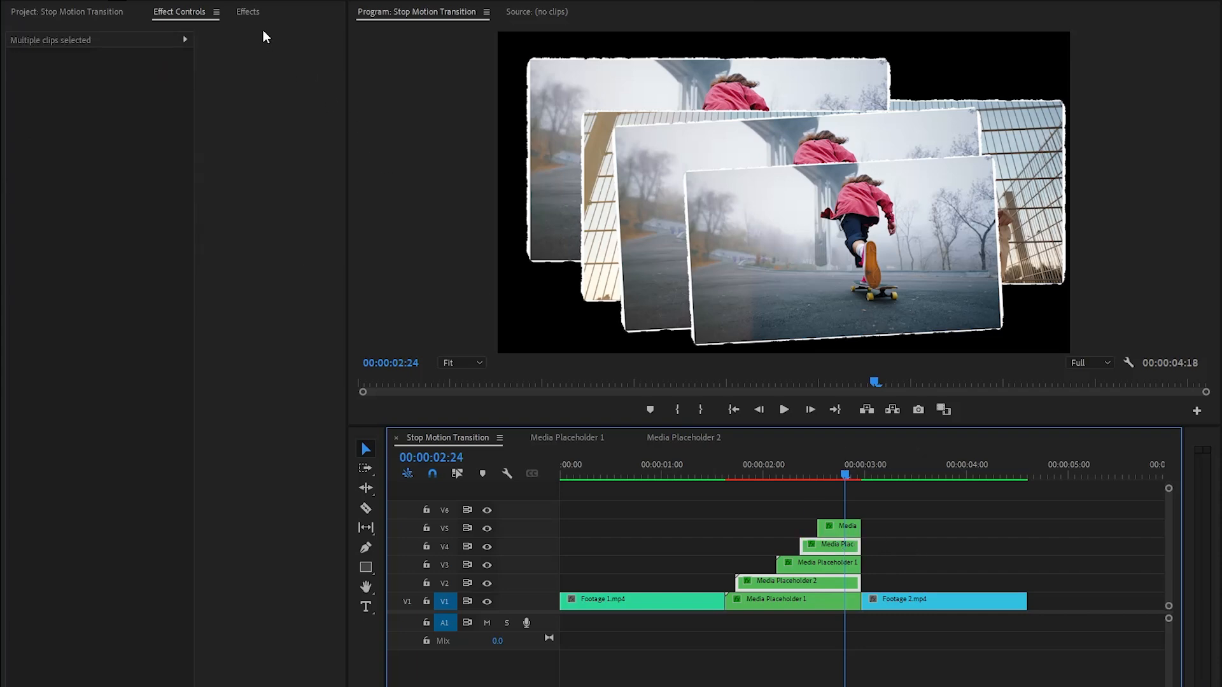
{"action": "left_click", "coordinate": [248, 12]}
{"action": "left_click", "coordinate": [151, 31]}
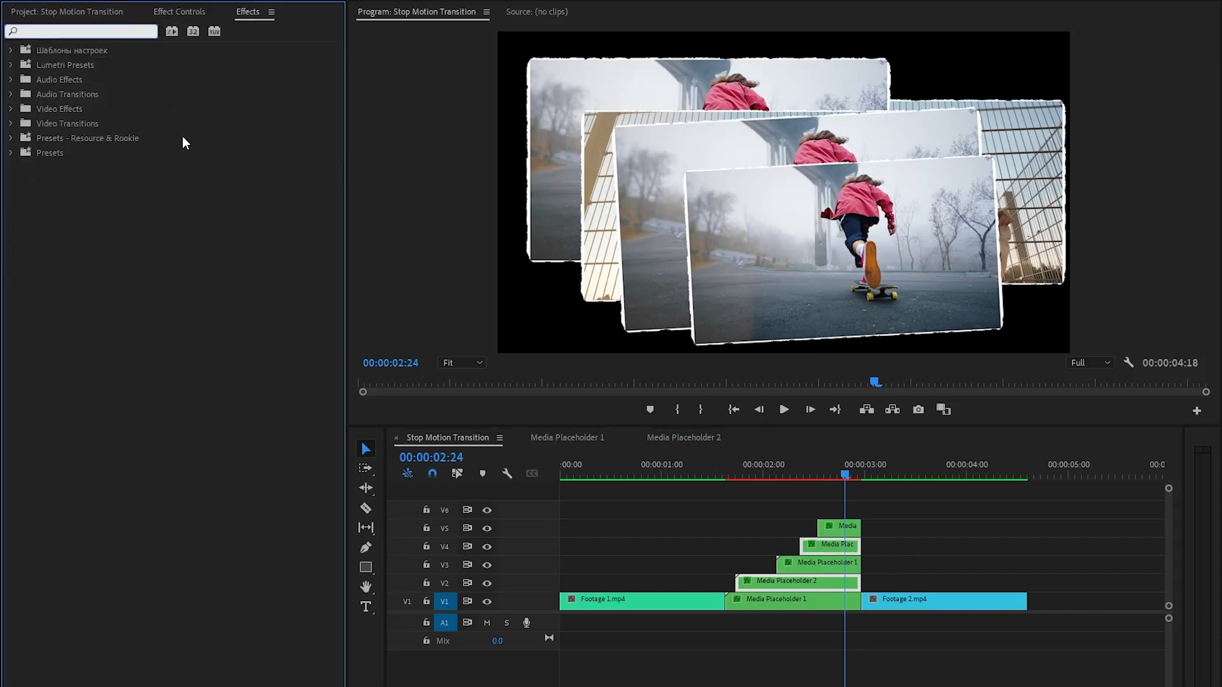
{"action": "type", "text": "black &"}
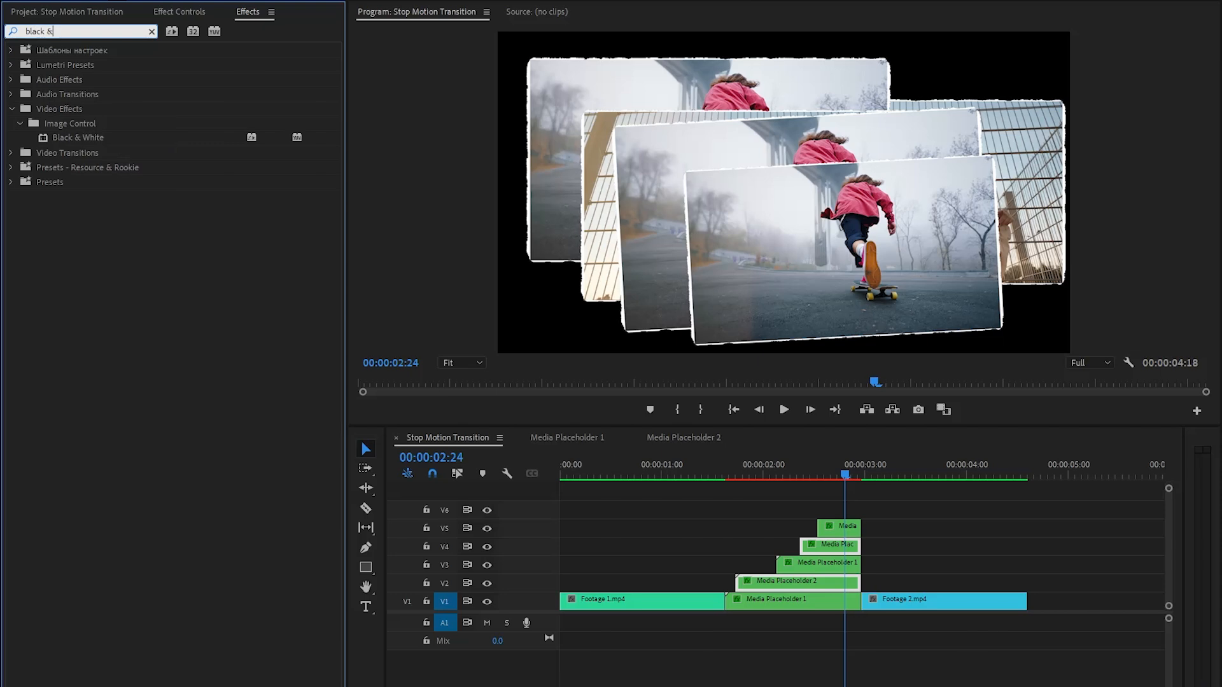
{"action": "left_click_drag", "start_coordinate": [87, 137], "coordinate": [808, 539]}
Step: Add SFX.wav to audio track A1 beneath the stacked placeholder clips
{"action": "left_click", "coordinate": [91, 13]}
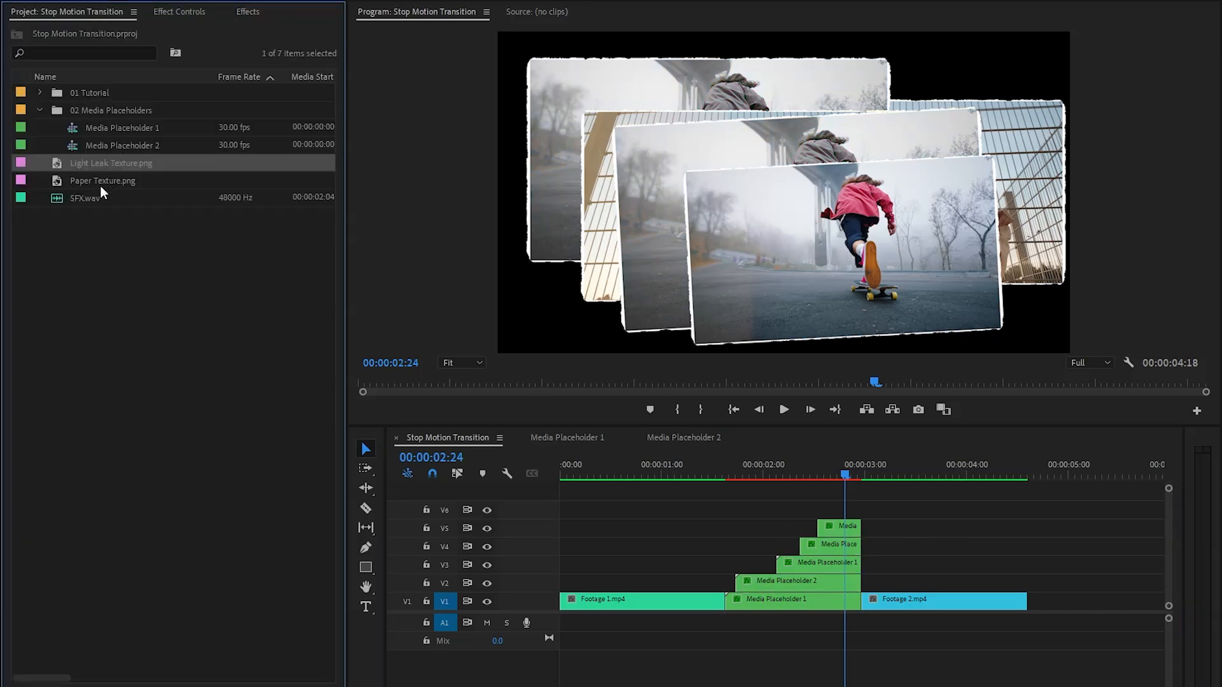
{"action": "left_click", "coordinate": [64, 199]}
{"action": "left_click_drag", "start_coordinate": [64, 203], "coordinate": [725, 622]}
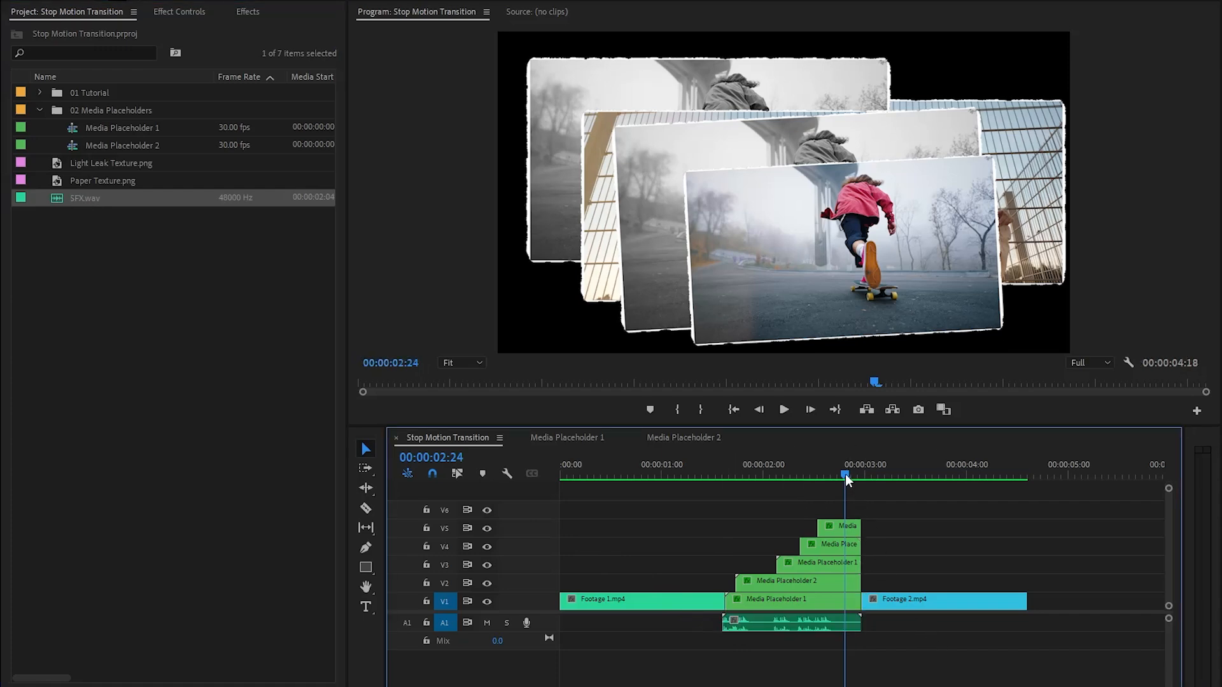
Step: Play the Stop Motion Transition sequence from its start to review the transition
{"action": "left_click_drag", "start_coordinate": [845, 475], "coordinate": [514, 494]}
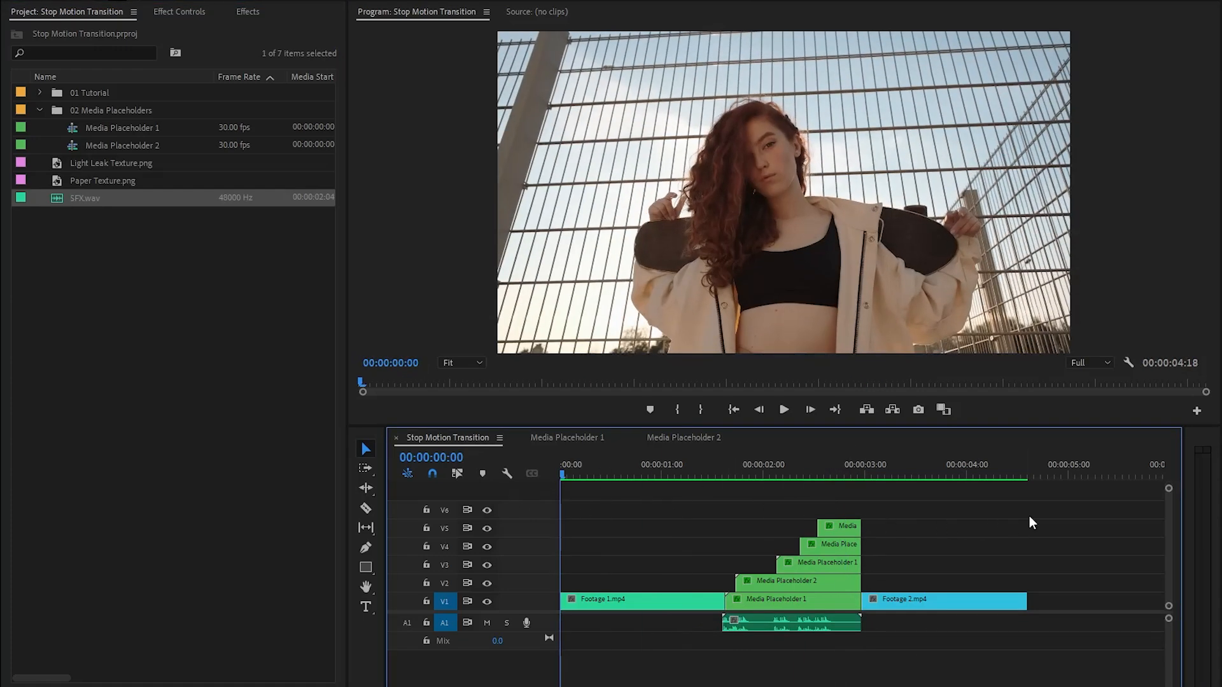
{"action": "key", "text": "space"}
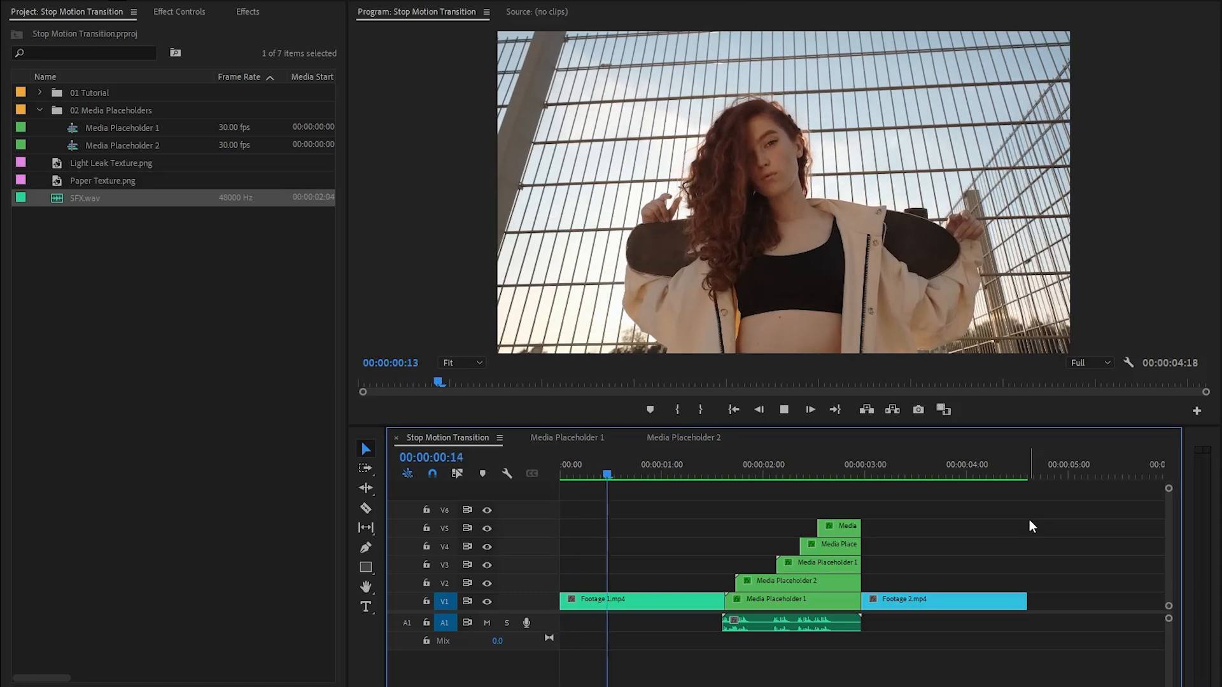